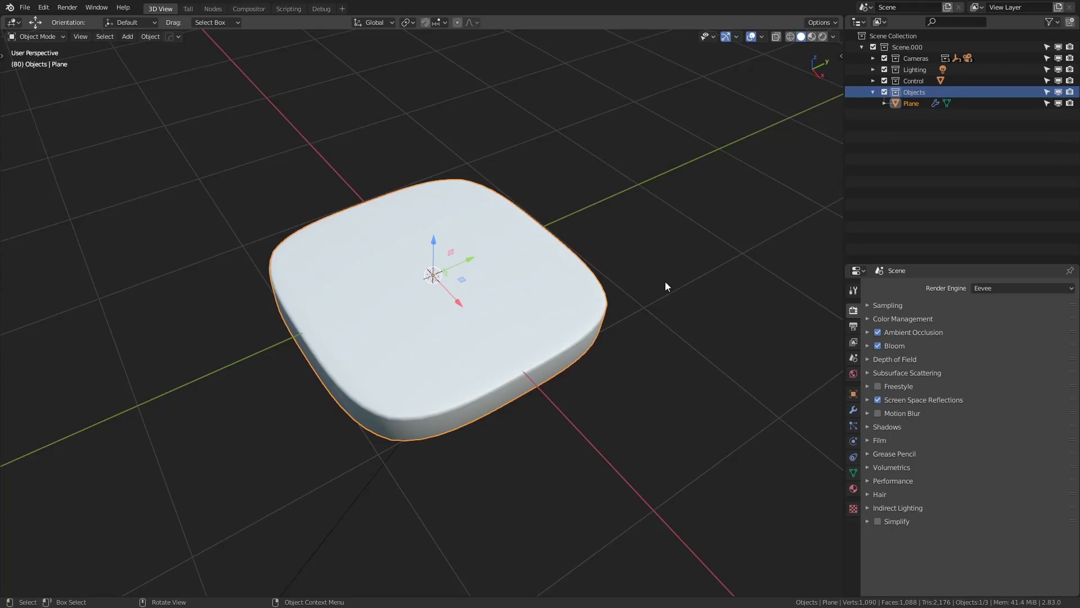
pyautogui.moveTo(664, 283); pyautogui.dragTo(456, 242, button='middle')
pyautogui.scroll(-4, 428, 219)
pyautogui.scroll(-2, 457, 244)
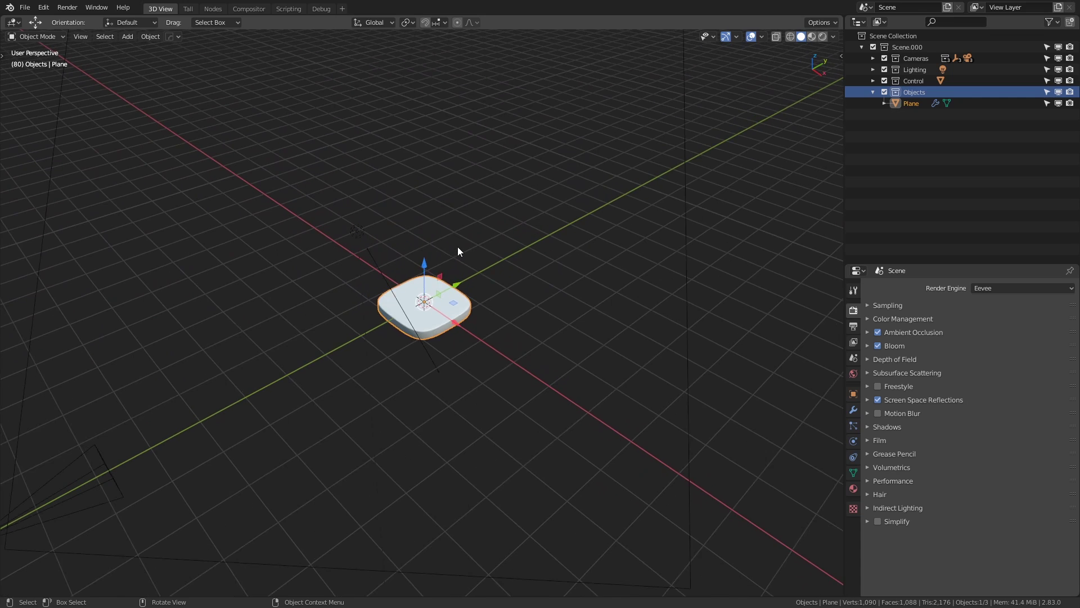
# Delete all existing objects from the scene.
pyautogui.hotkey('alt', 'a')
pyautogui.press('a')
pyautogui.press('Delete')
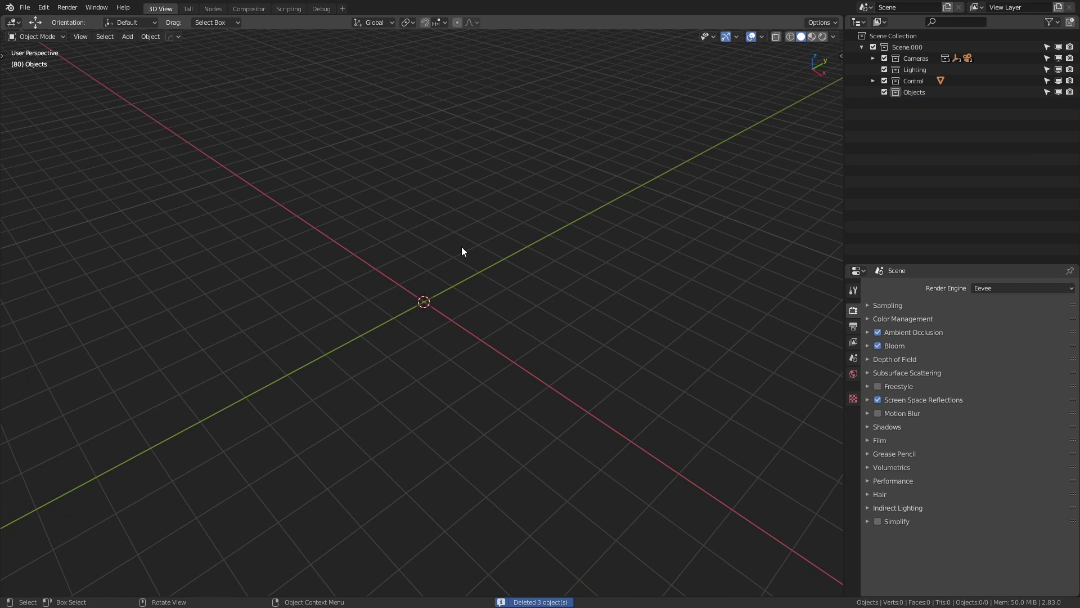
# Add a mesh plane at the centre of the scene.
pyautogui.moveTo(454, 247); pyautogui.dragTo(533, 243, button='middle')
pyautogui.hotkey('shift', 'a')
pyautogui.moveTo(494, 211)
pyautogui.click(531, 222)
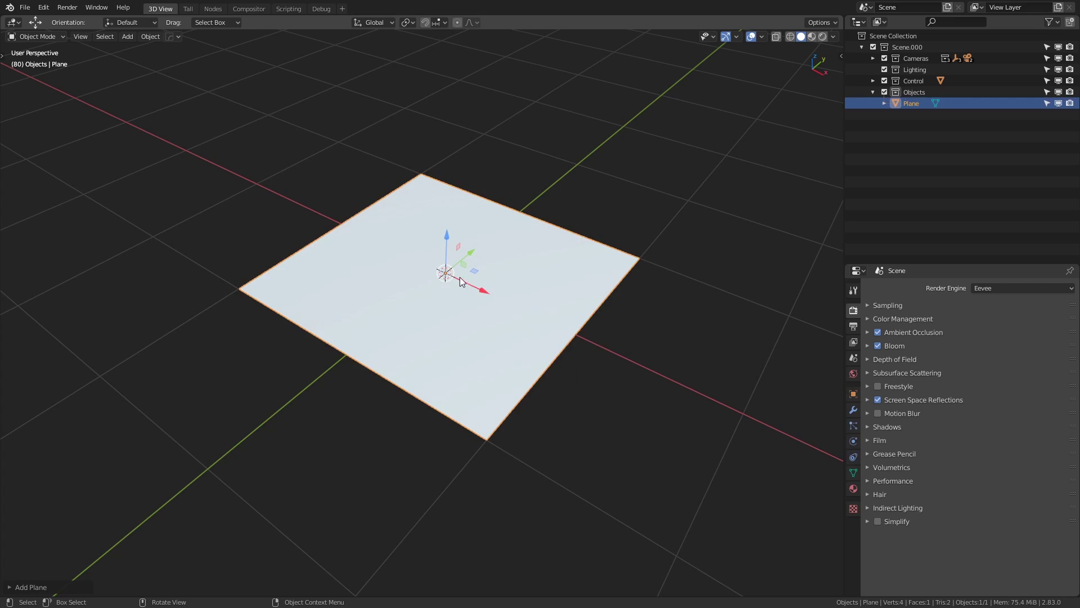
# Set the plane's scale to 10 on the X, Y and Z axes.
pyautogui.scroll(-3, 437, 327)
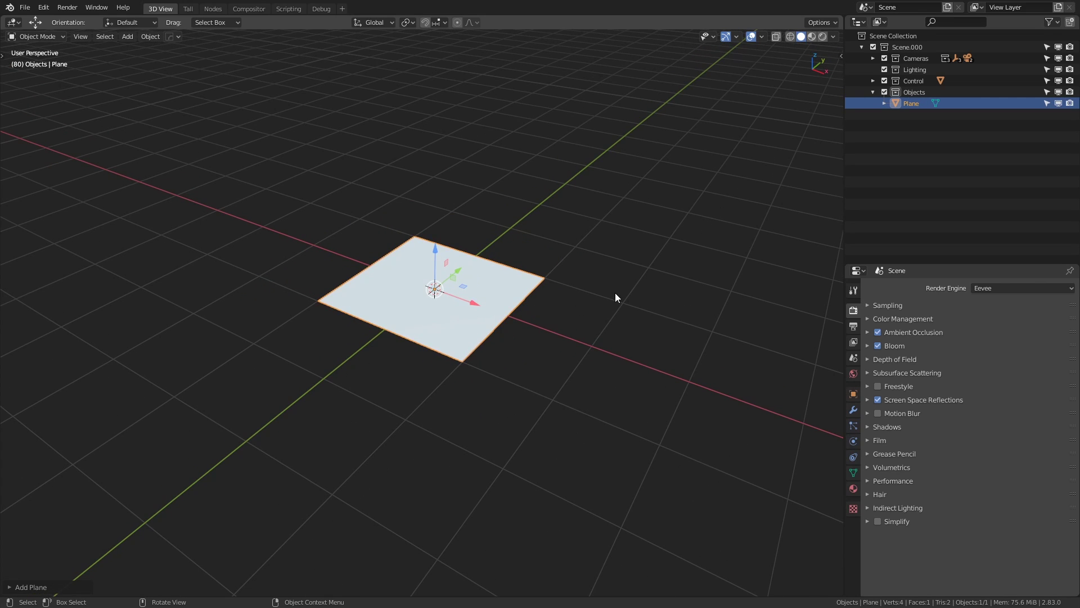
pyautogui.press('n')
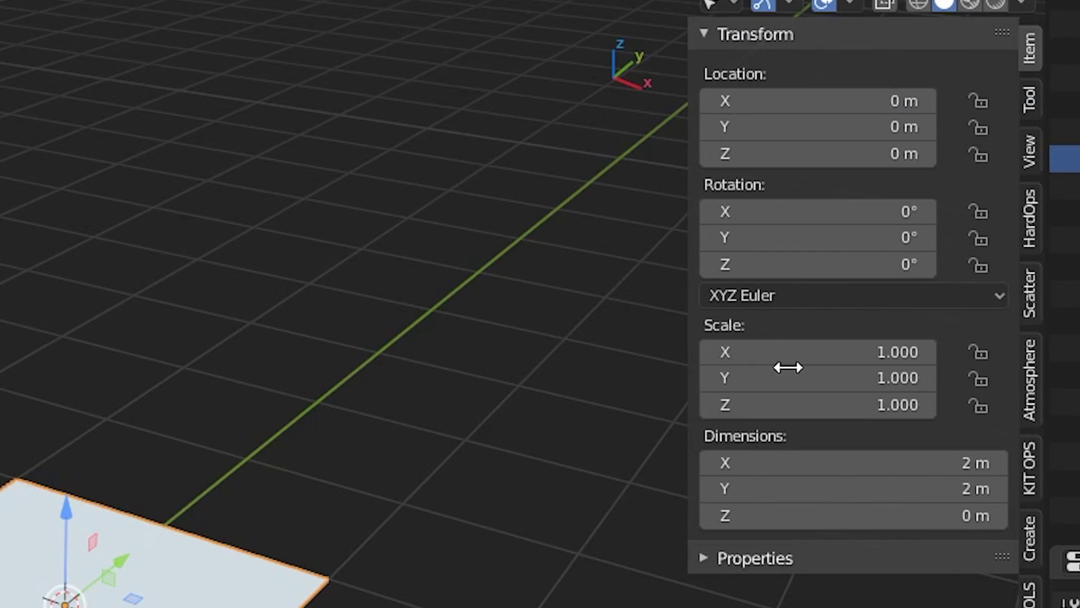
pyautogui.moveTo(782, 348); pyautogui.dragTo(780, 406)
pyautogui.write('10')
pyautogui.press('Return')
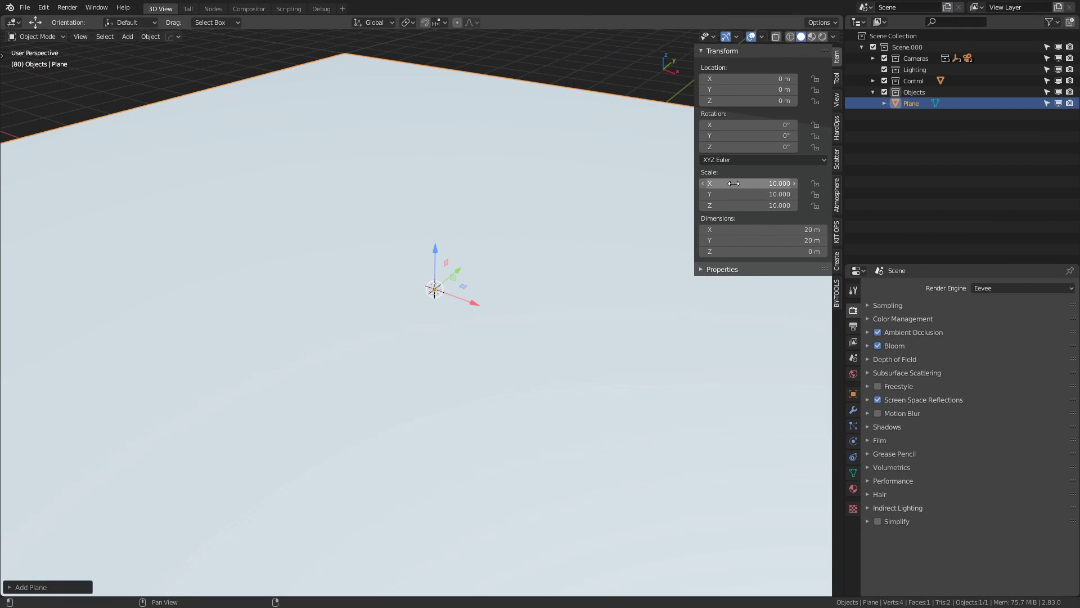
pyautogui.moveTo(550, 225); pyautogui.dragTo(432, 291, button='middle')
pyautogui.press('n')
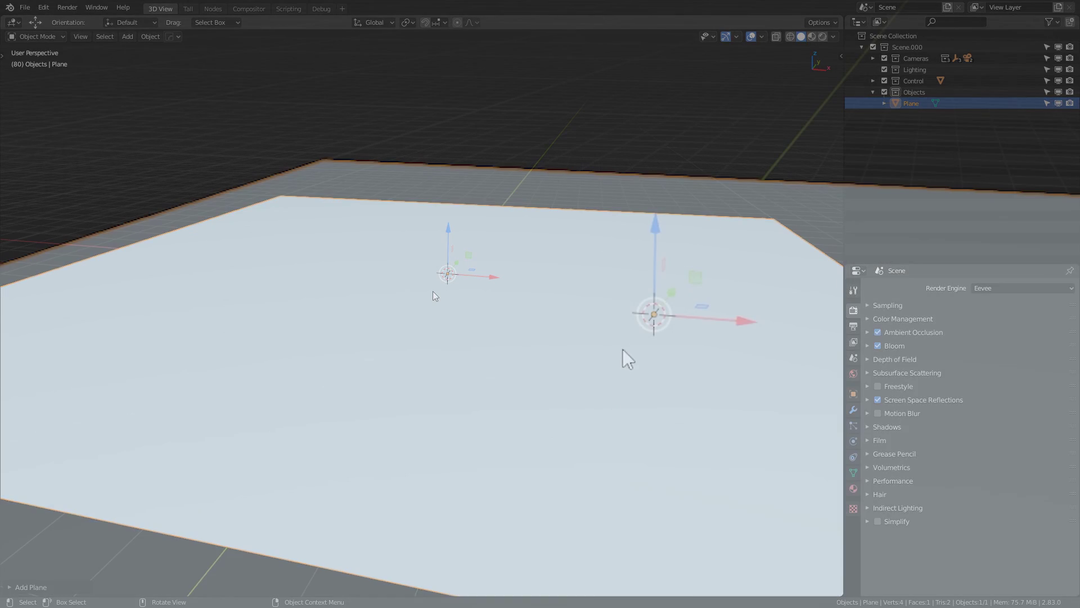
# Add a Path curve at the centre of the scene.
pyautogui.hotkey('shift', 'a')
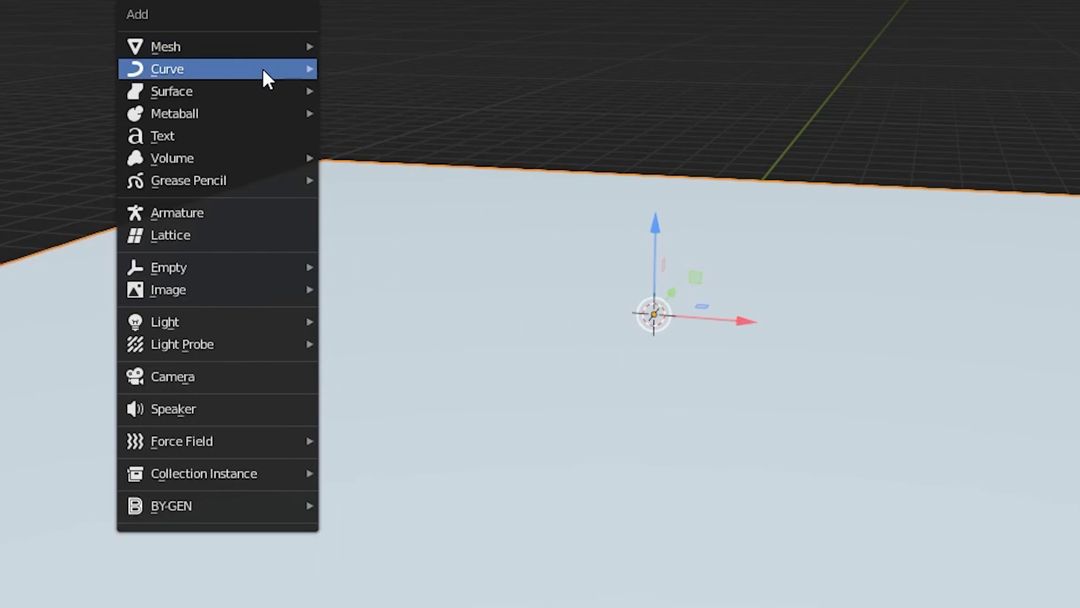
pyautogui.moveTo(262, 67)
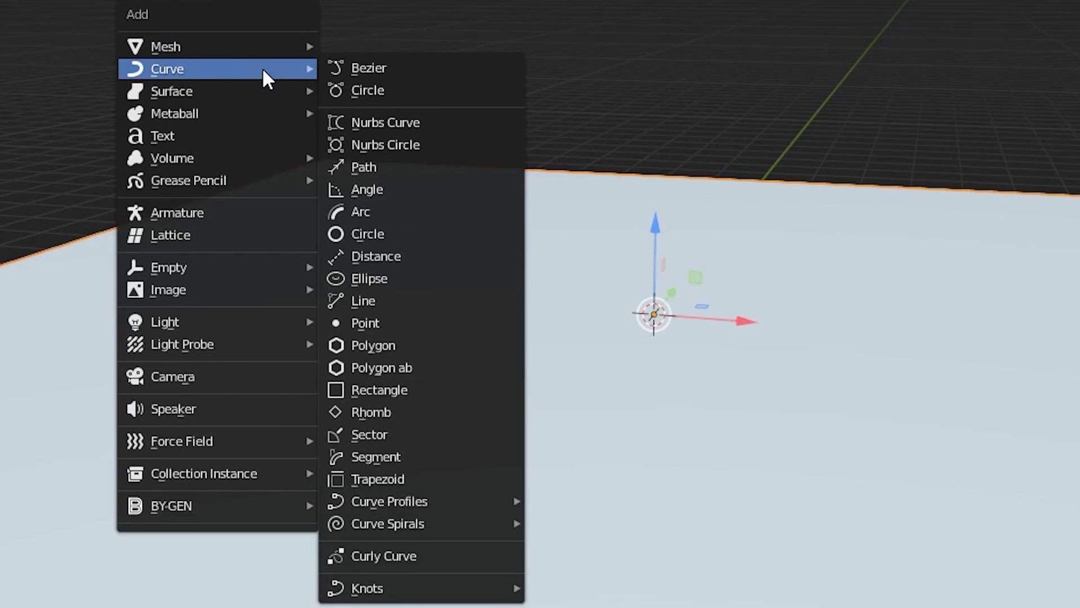
pyautogui.click(420, 172)
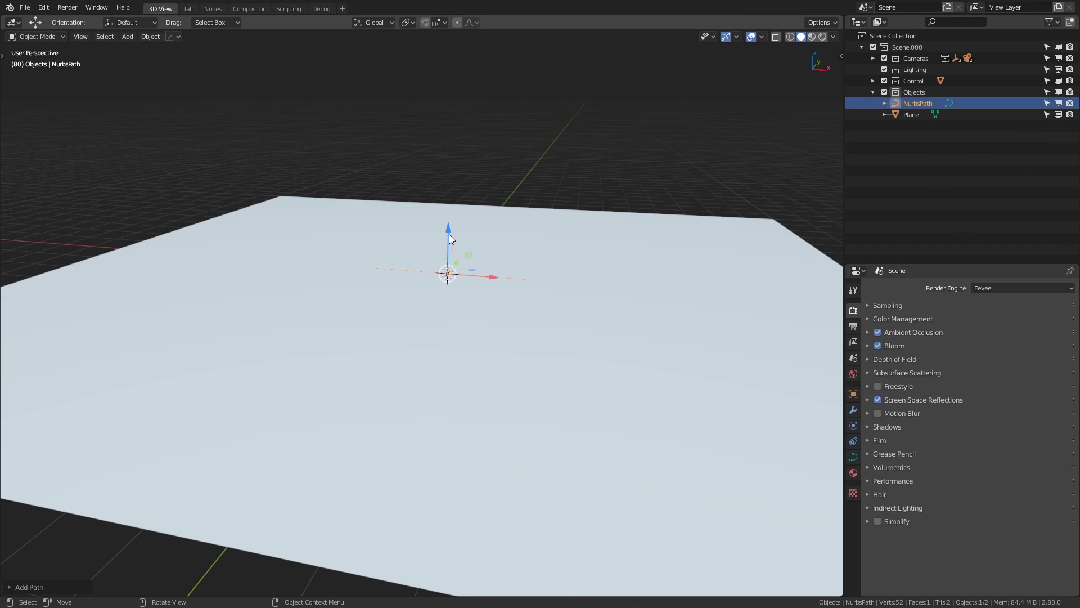
# Raise the path straight up along Z so it floats well above the plane.
pyautogui.moveTo(449, 234); pyautogui.dragTo(458, 65)
pyautogui.keyDown('shift'); pyautogui.moveTo(450, 163); pyautogui.dragTo(453, 236, button='middle'); pyautogui.keyUp('shift')
pyautogui.moveTo(451, 209); pyautogui.dragTo(464, 196, button='middle')
pyautogui.scroll(2, 464, 196)
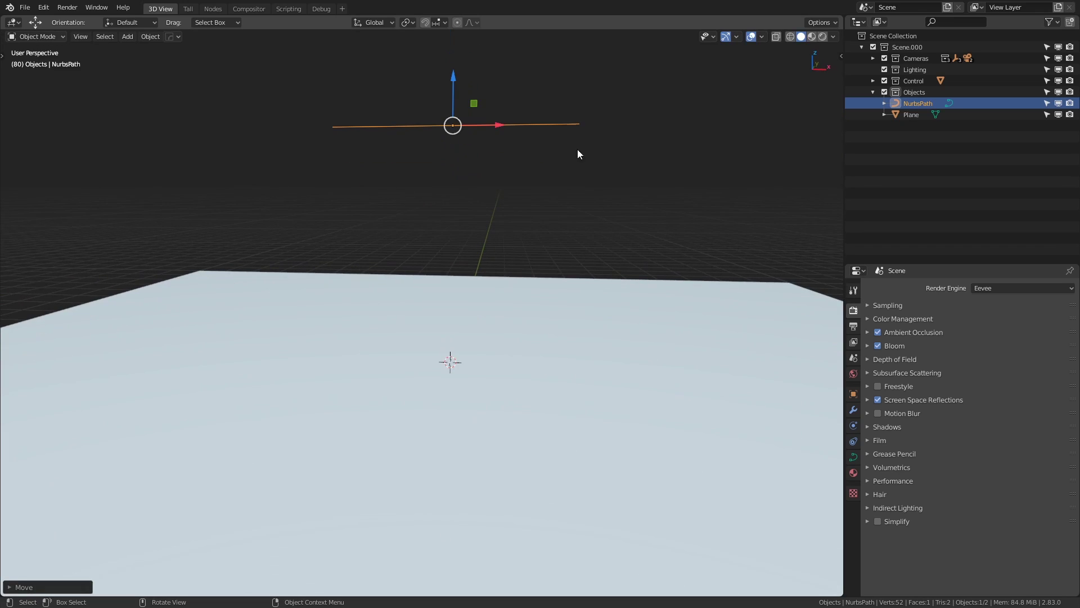
pyautogui.moveTo(377, 169); pyautogui.dragTo(408, 272, button='middle')
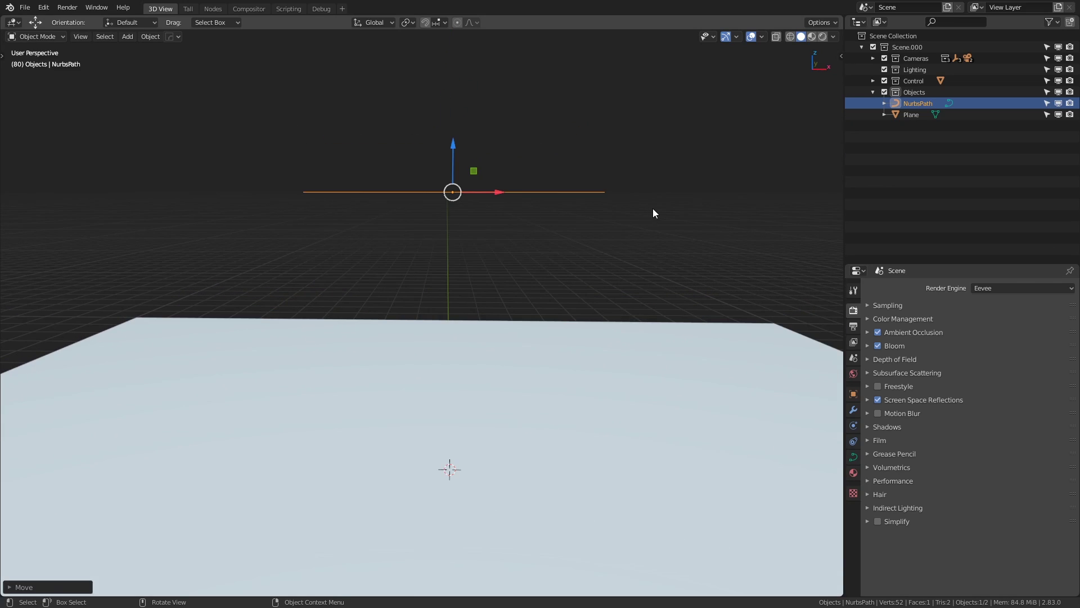
# Set the path's geometry bevel depth to 0.5 m to give it a round thickness.
pyautogui.click(853, 456)
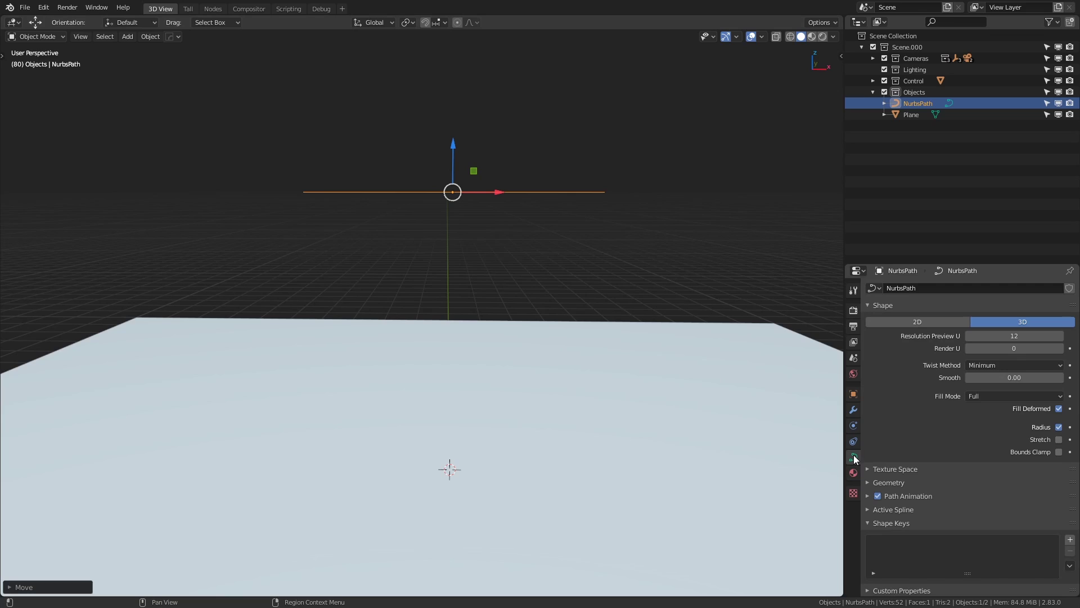
pyautogui.click(866, 482)
pyautogui.scroll(-3, 869, 481)
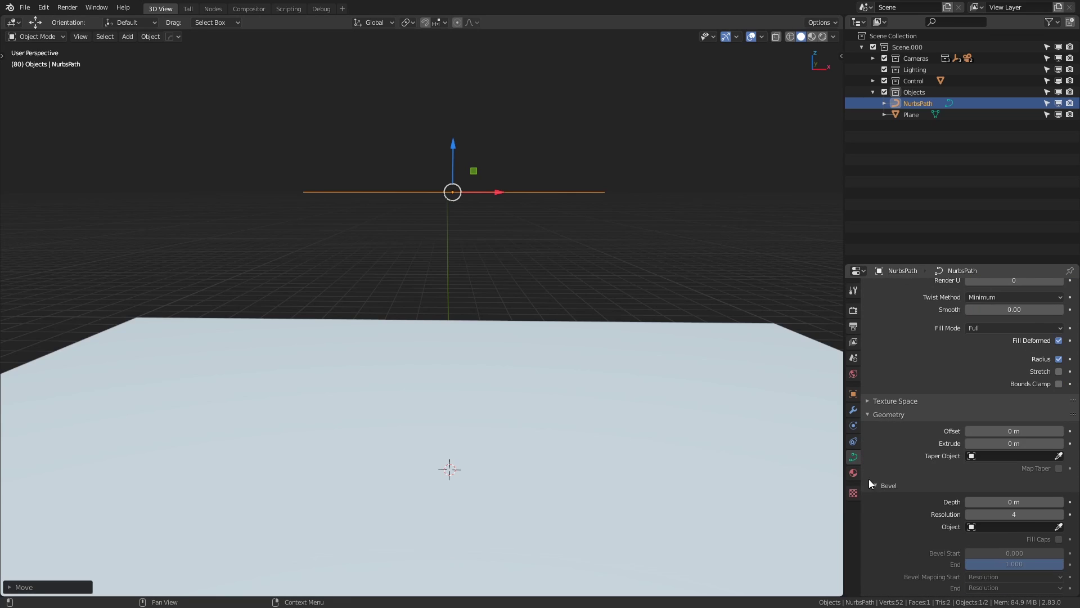
pyautogui.scroll(-2, 869, 479)
pyautogui.click(1013, 456)
pyautogui.write('0.14')
pyautogui.press('Return')
pyautogui.moveTo(1013, 457); pyautogui.dragTo(1045, 456)
pyautogui.click(997, 457)
pyautogui.hotkey('ctrl', 'a')
pyautogui.write('0.5')
pyautogui.press('Return')
# In Edit Mode, move all the curve's control points along X so that one end sits near the object's origin.
pyautogui.moveTo(591, 206); pyautogui.dragTo(380, 269, button='middle')
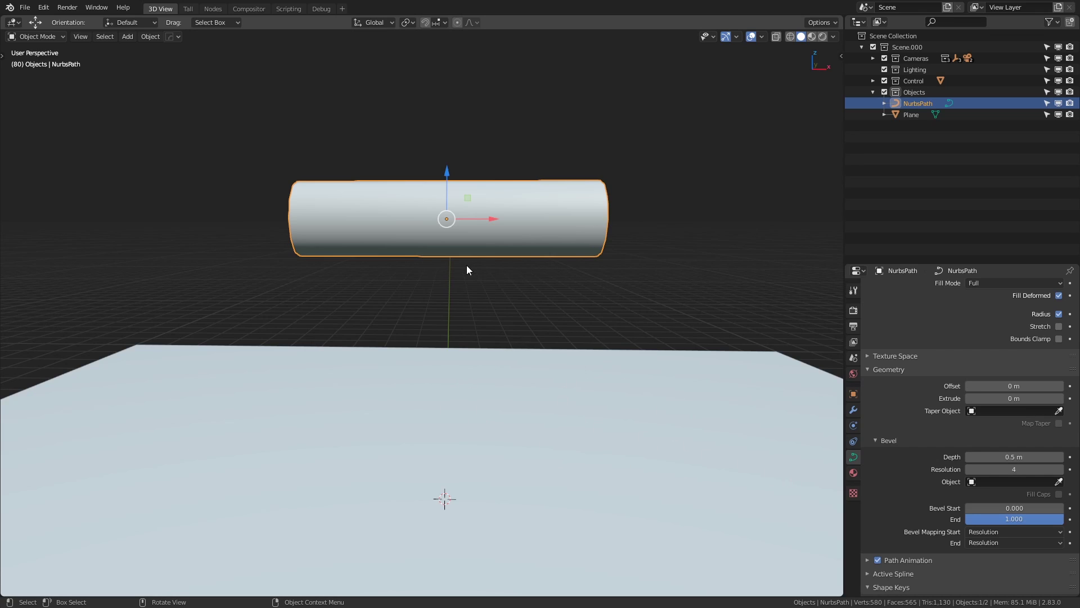
pyautogui.moveTo(467, 268); pyautogui.dragTo(493, 313, button='middle')
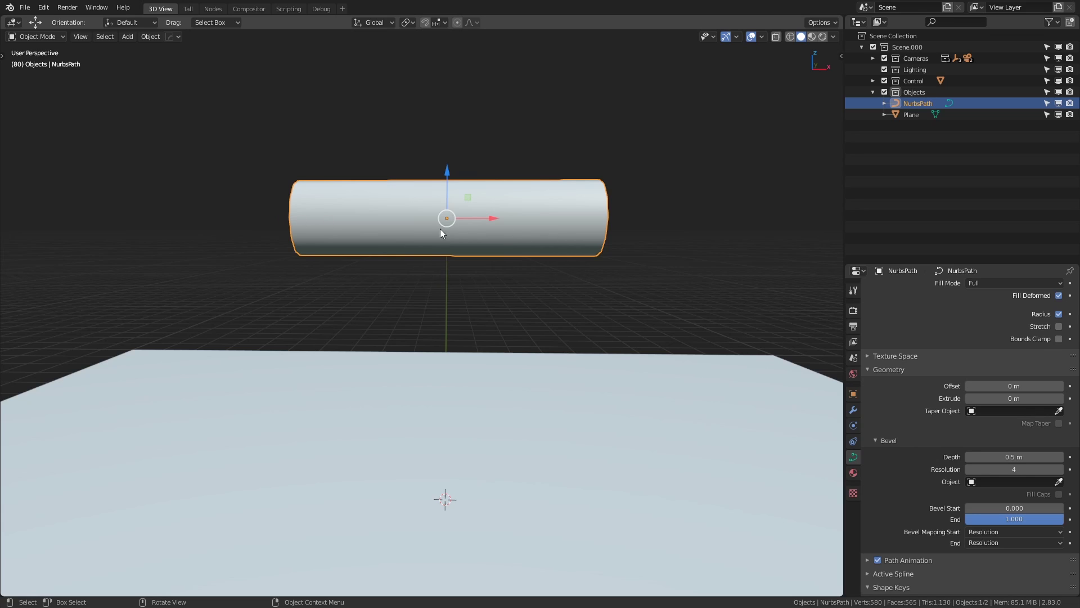
pyautogui.hotkey('ctrl', 'Tab')
pyautogui.click(485, 219)
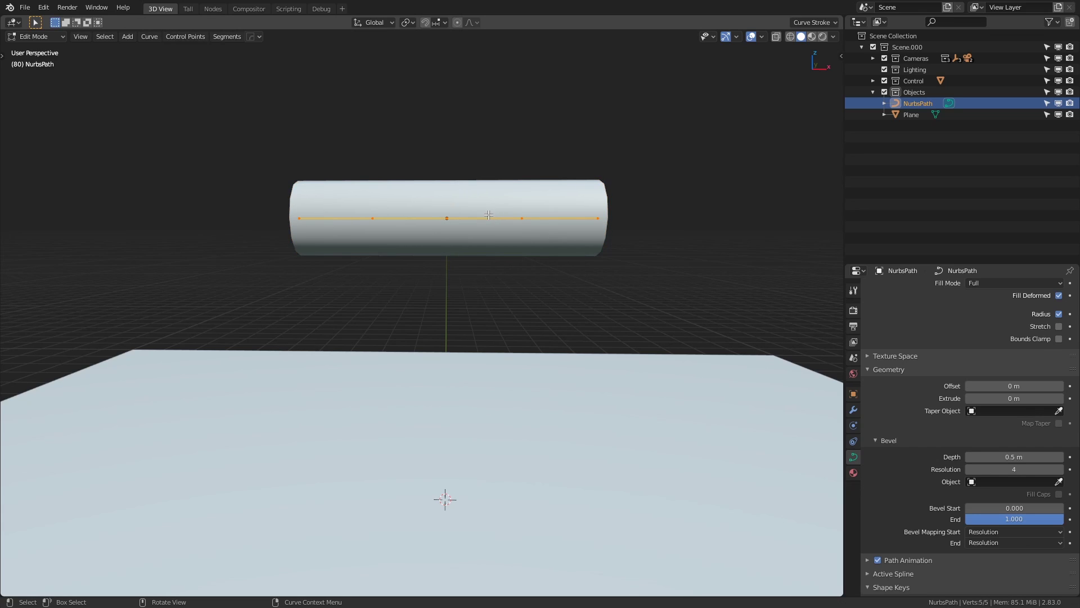
pyautogui.hotkey('alt', 'a')
pyautogui.press('a')
pyautogui.press('t')
pyautogui.click(17, 104)
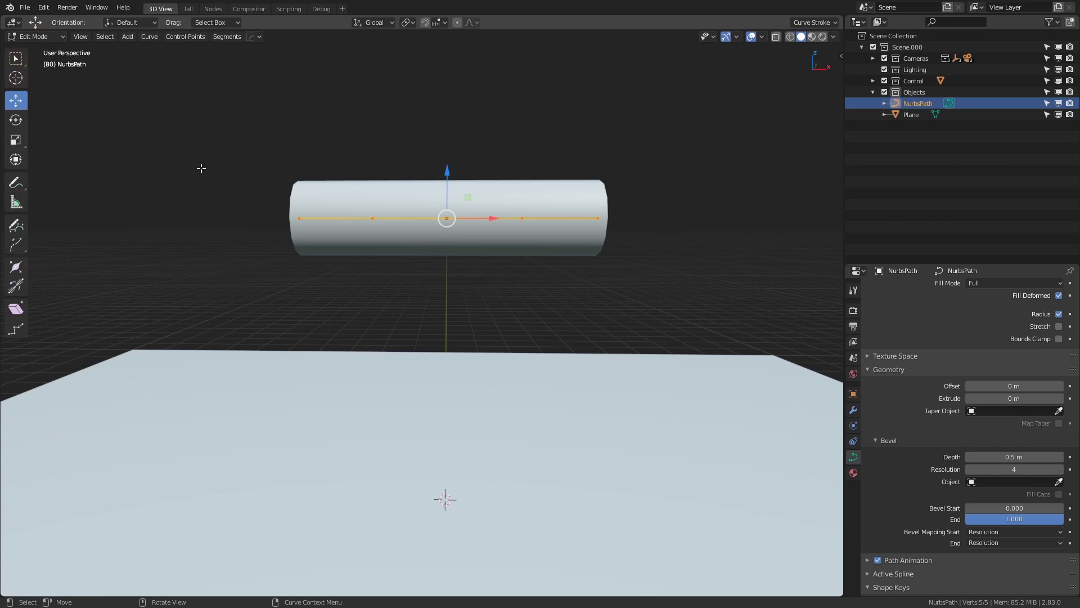
pyautogui.press('t')
pyautogui.moveTo(494, 218); pyautogui.dragTo(650, 227)
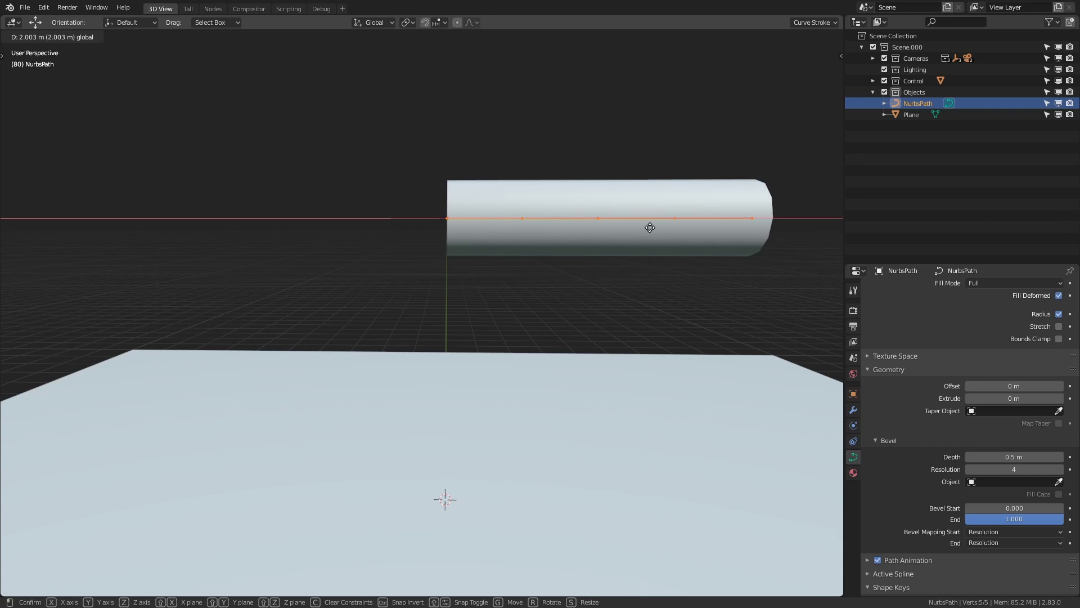
pyautogui.moveTo(650, 227); pyautogui.dragTo(630, 229)
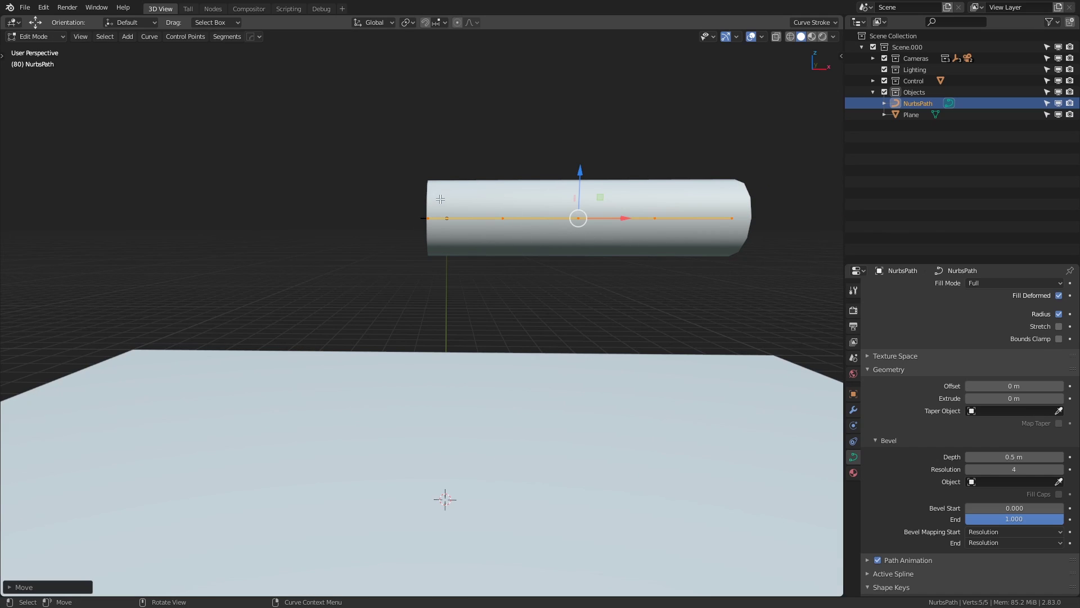
# Shrink the radius of the far end's control point to a sharp tip and scale its neighbour's radius by about 0.51.
pyautogui.keyDown('shift'); pyautogui.moveTo(646, 244); pyautogui.dragTo(530, 258, button='middle'); pyautogui.keyUp('shift')
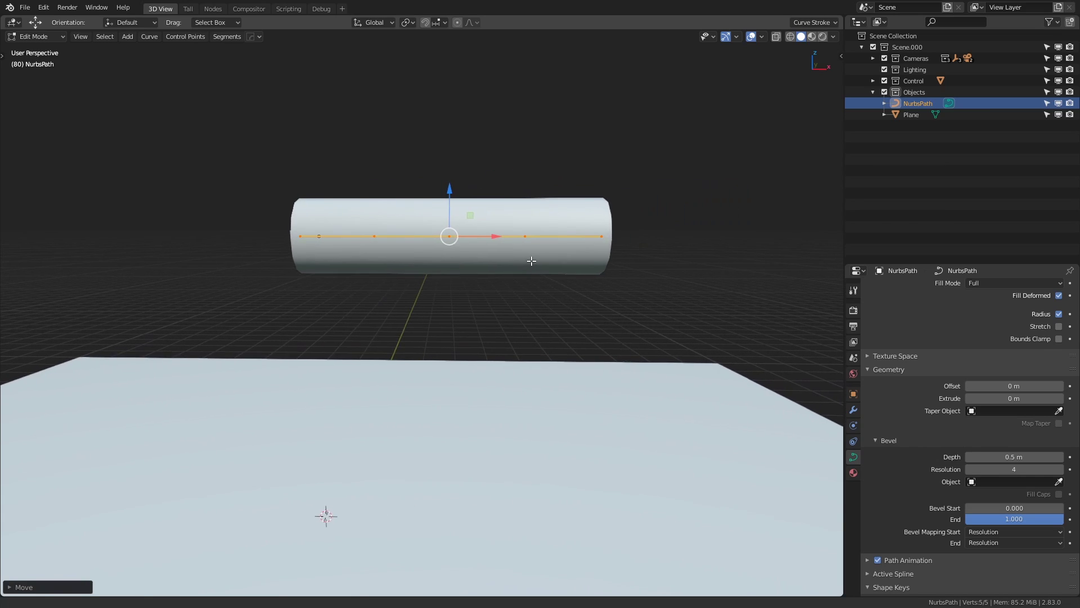
pyautogui.click(598, 233)
pyautogui.press('alt')
pyautogui.hotkey('alt', 's')
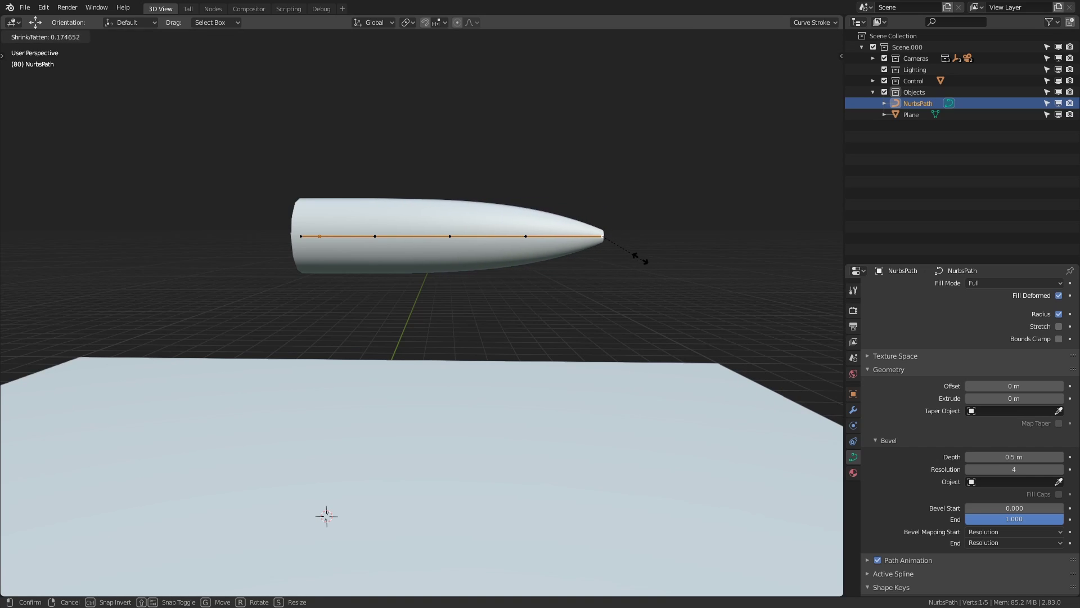
pyautogui.click(614, 239)
pyautogui.click(525, 236)
pyautogui.hotkey('alt', 's')
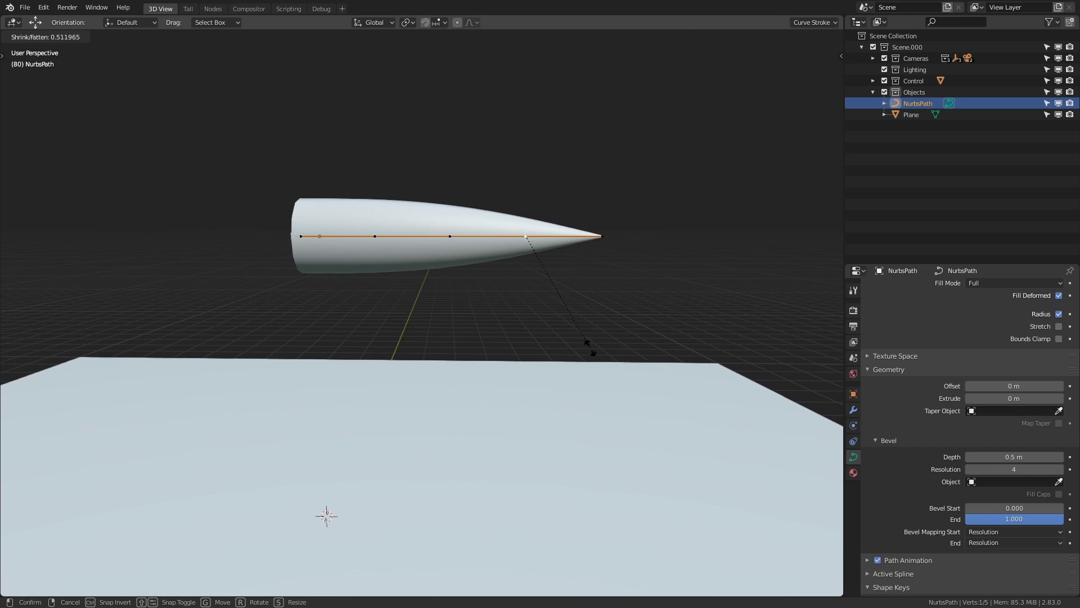
pyautogui.click(586, 347)
# Narrow the blade's base by shrinking the radius of the control point near the origin, and return to Object Mode.
pyautogui.keyDown('shift'); pyautogui.moveTo(552, 246); pyautogui.dragTo(627, 270, button='middle'); pyautogui.keyUp('shift')
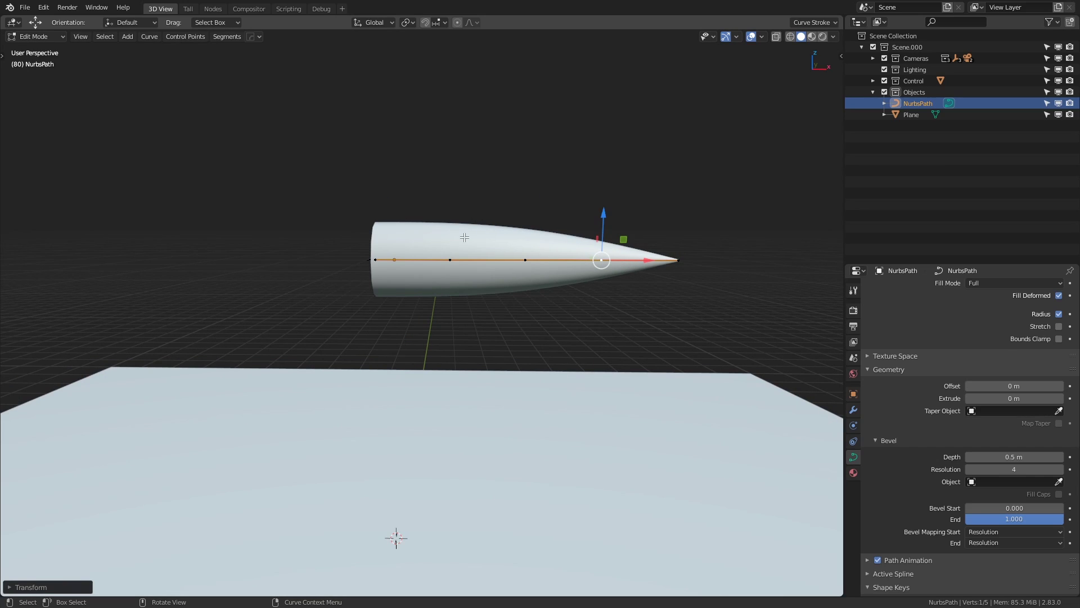
pyautogui.click(367, 259)
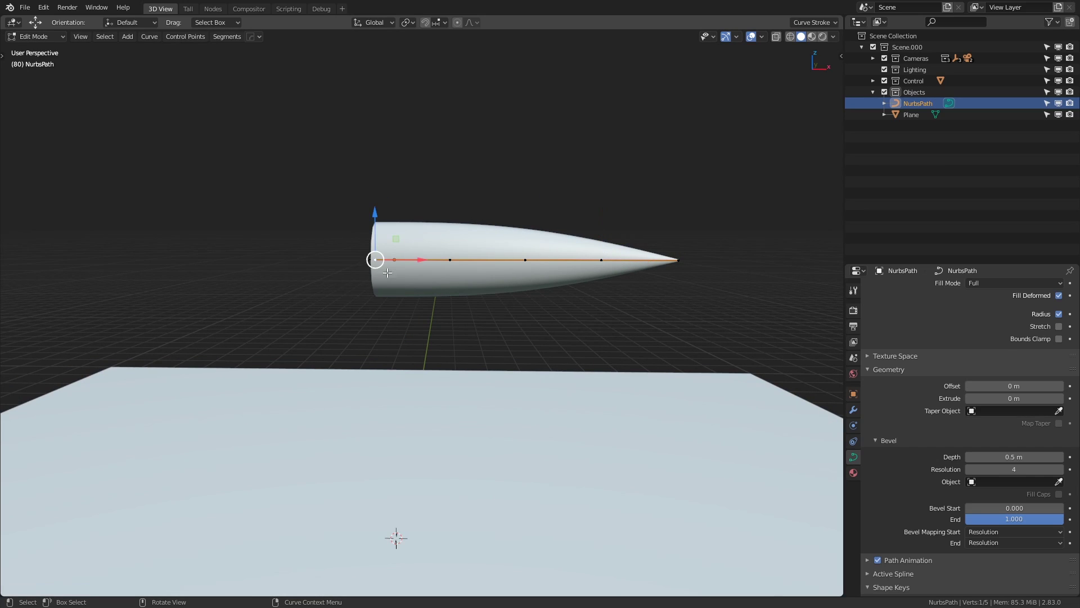
pyautogui.hotkey('alt', 's')
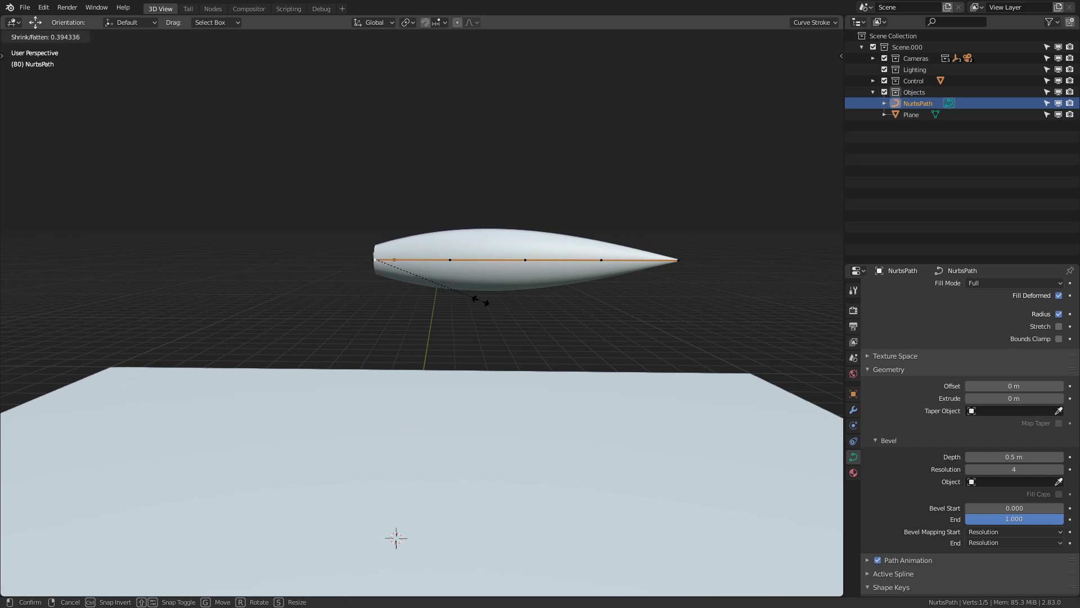
pyautogui.click(500, 308)
pyautogui.moveTo(500, 308); pyautogui.dragTo(476, 292, button='middle')
pyautogui.scroll(-2, 514, 366)
pyautogui.hotkey('ctrl', 'Tab')
pyautogui.click(494, 279)
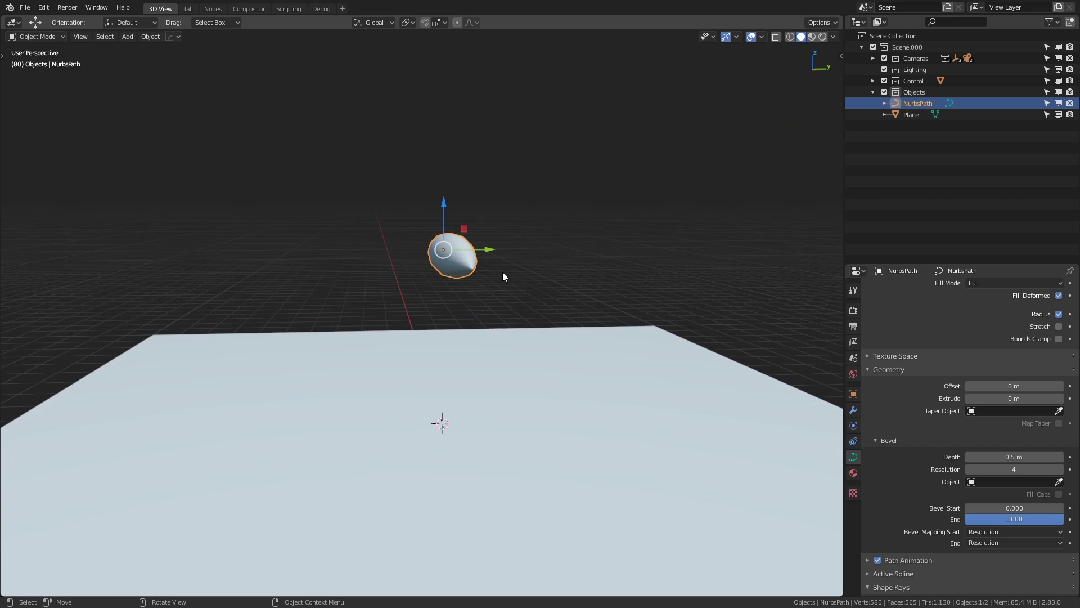
# Duplicate the blade three times along the Y axis to form a row of four.
pyautogui.hotkey('shift', 'd')
pyautogui.press('y')
pyautogui.click(442, 251)
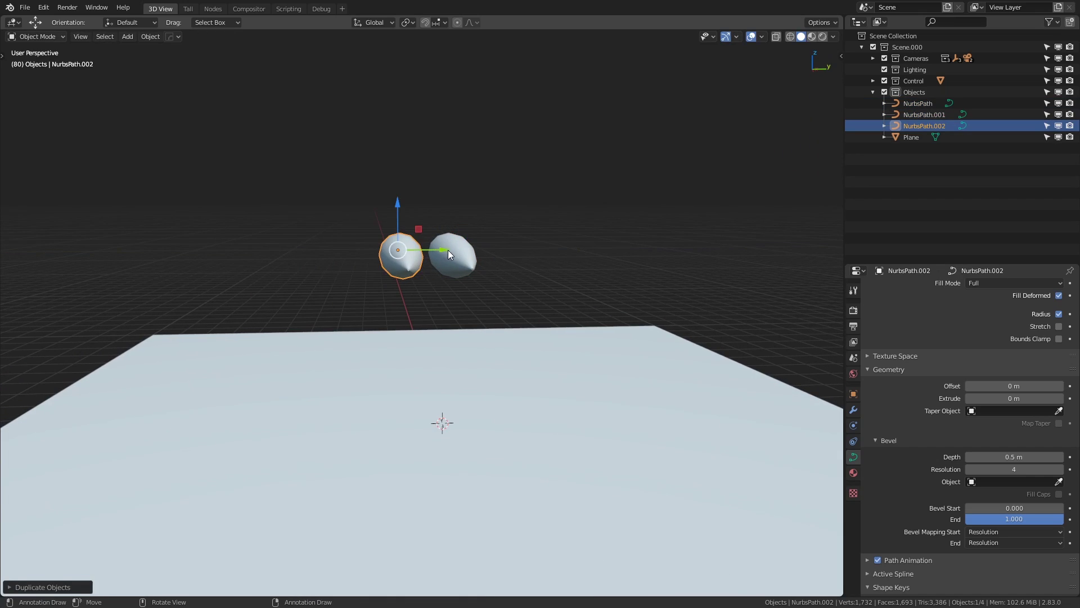
pyautogui.moveTo(450, 253); pyautogui.dragTo(392, 256)
pyautogui.hotkey('shift', 'd')
pyautogui.press('y')
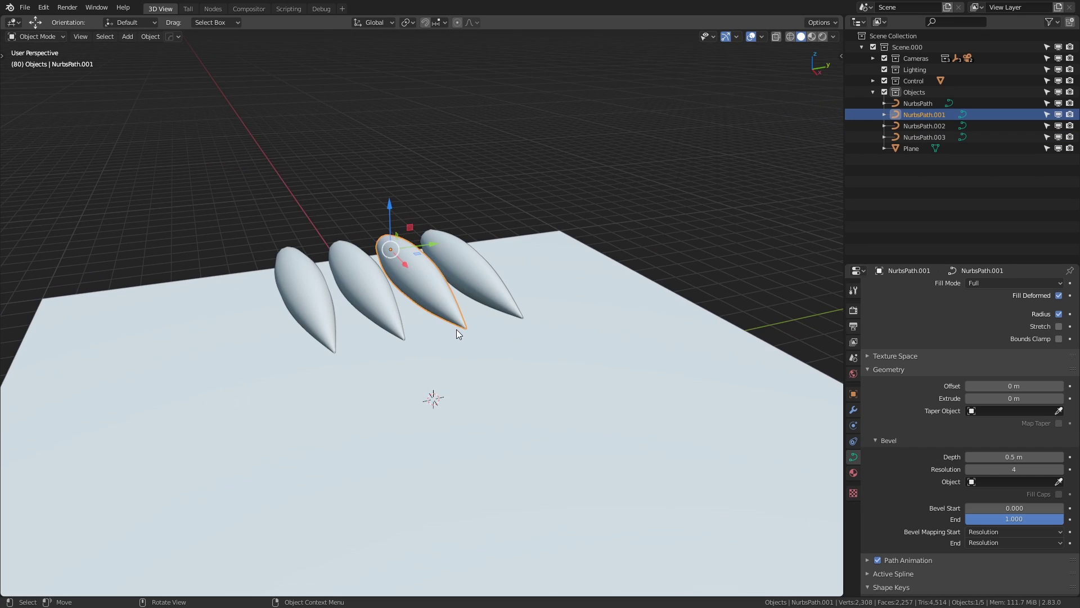
# Bend NurbsPath.001 into an S shape by moving the control points near its tip and base in opposite directions sideways.
pyautogui.press('Tab')
pyautogui.moveTo(444, 245); pyautogui.dragTo(587, 383, button='middle')
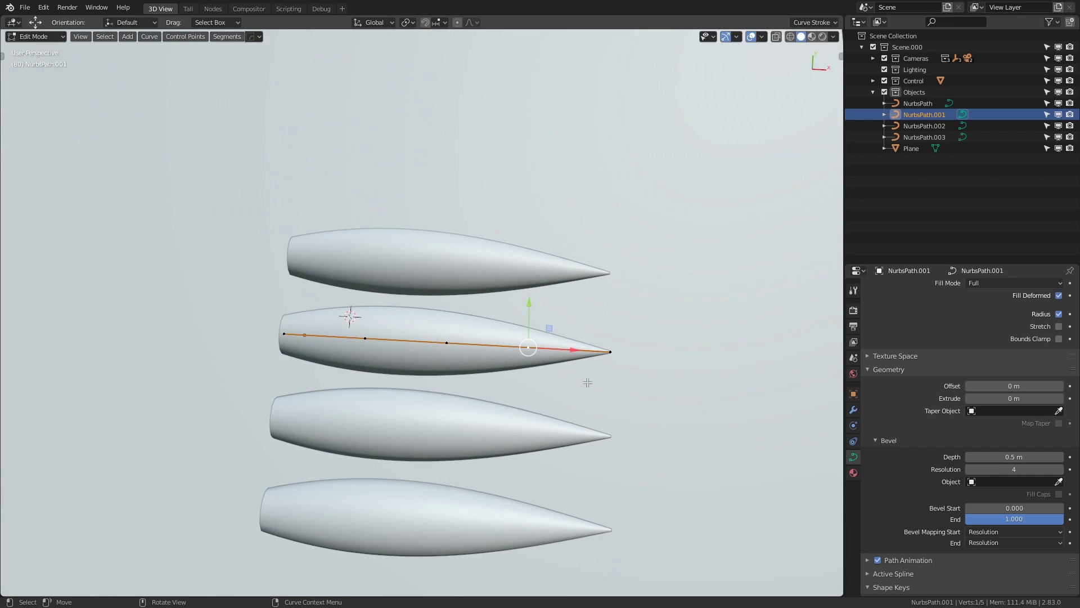
pyautogui.press('g')
pyautogui.click(559, 368)
pyautogui.click(365, 338)
pyautogui.press('g')
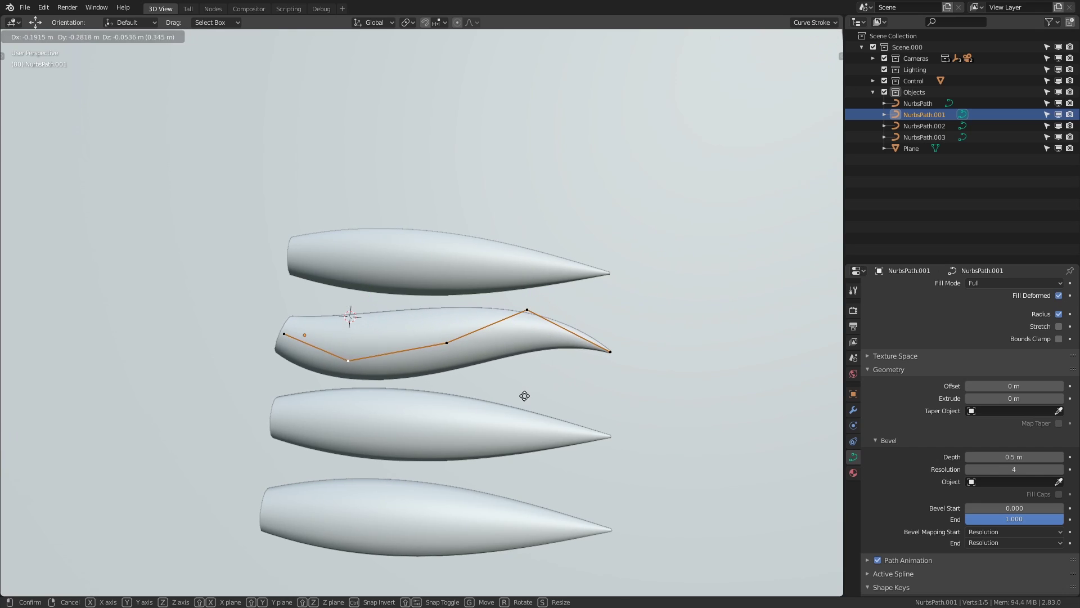
pyautogui.click(524, 395)
pyautogui.moveTo(610, 377); pyautogui.dragTo(394, 349, button='middle')
pyautogui.press('Tab')
# Arch NurbsPath.002 by raising its middle control point about 0.35 m and lowering its tip.
pyautogui.click(364, 349)
pyautogui.hotkey('ctrl', 'Tab')
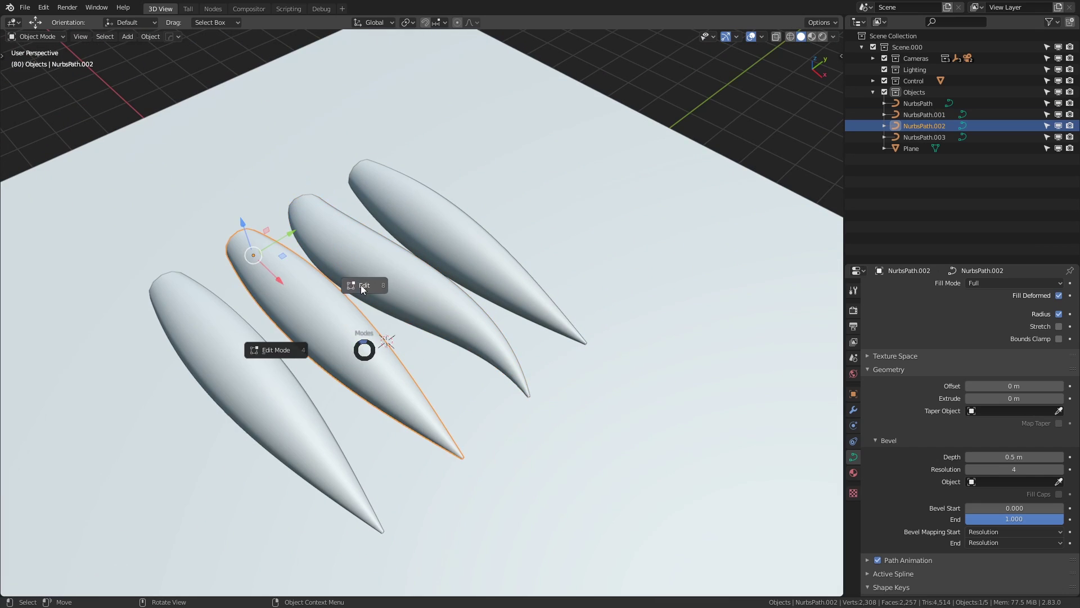
pyautogui.click(363, 283)
pyautogui.moveTo(363, 283); pyautogui.dragTo(408, 202, button='middle')
pyautogui.press('g')
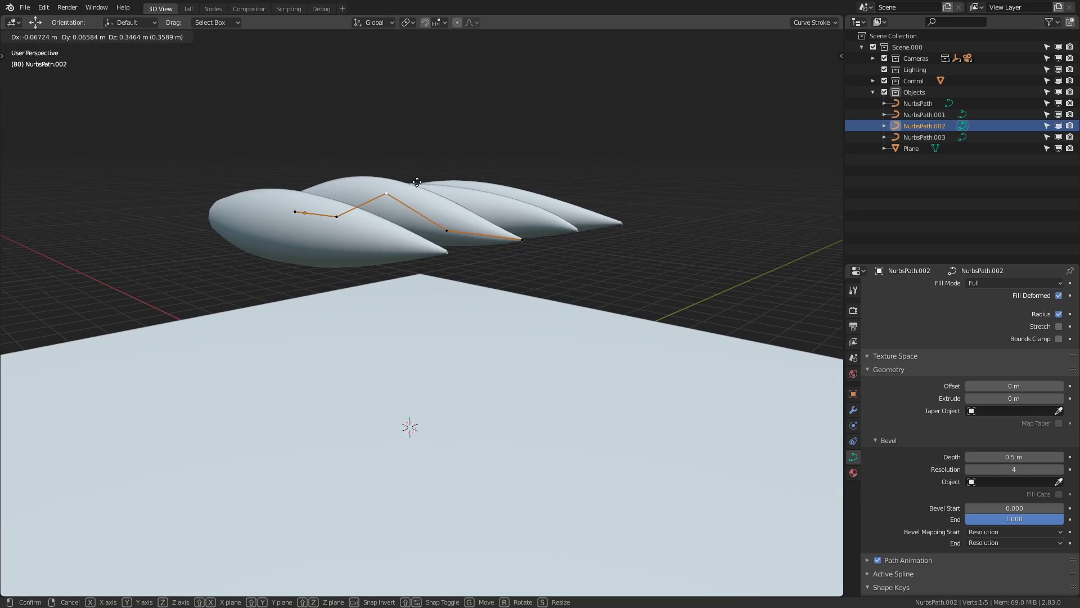
pyautogui.click(417, 181)
pyautogui.click(520, 246)
pyautogui.press('g')
pyautogui.click(516, 288)
# Adjust the radius of NurbsPath.002's control point beside the tip and leave Edit Mode.
pyautogui.click(449, 231)
pyautogui.hotkey('alt', 's')
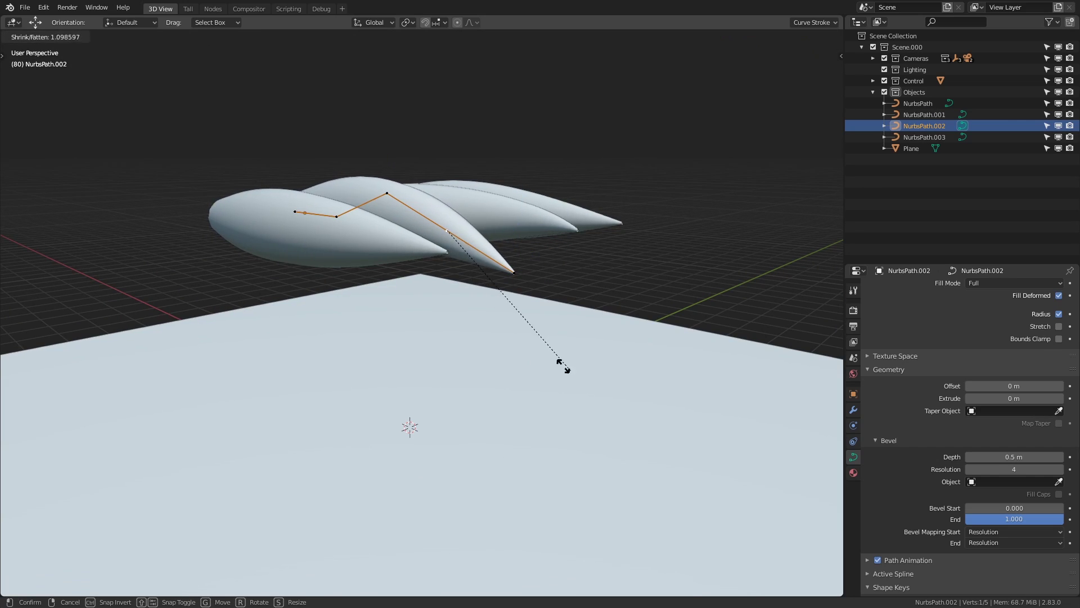
pyautogui.click(477, 322)
pyautogui.moveTo(408, 272); pyautogui.dragTo(405, 294, button='middle')
pyautogui.press('Tab')
# Enter Edit Mode on NurbsPath.003 and reposition its inner control points to curve the blade.
pyautogui.click(395, 224)
pyautogui.click(360, 272)
pyautogui.press('Tab')
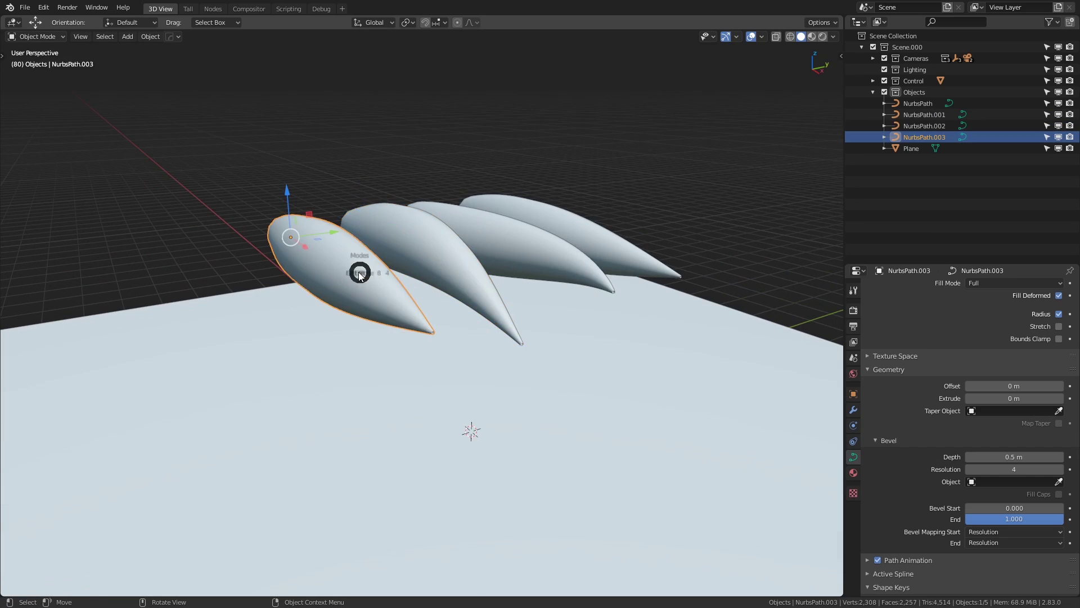
pyautogui.click(360, 212)
pyautogui.moveTo(371, 230); pyautogui.dragTo(415, 266, button='middle')
pyautogui.click(348, 277)
pyautogui.keyDown('shift'); pyautogui.click(360, 316); pyautogui.keyUp('shift')
pyautogui.moveTo(381, 205); pyautogui.dragTo(382, 240)
# Shift the tip of NurbsPath.003 sideways along Y, return to Object Mode and deselect all blades.
pyautogui.click(491, 321)
pyautogui.moveTo(489, 319); pyautogui.dragTo(454, 397, button='middle')
pyautogui.moveTo(447, 471); pyautogui.dragTo(456, 469)
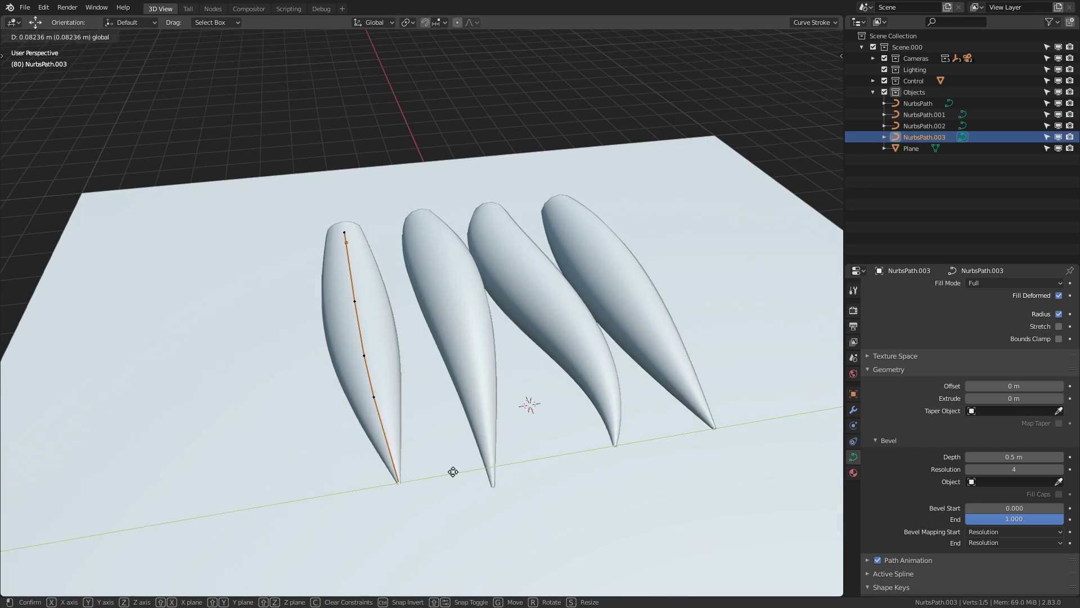
pyautogui.click(475, 465)
pyautogui.moveTo(475, 465); pyautogui.dragTo(551, 459, button='middle')
pyautogui.press('Tab')
pyautogui.click(536, 298)
pyautogui.moveTo(613, 329)
pyautogui.mouseDown(button='middle')
pyautogui.moveTo(536, 298)
pyautogui.moveTo(564, 312)
pyautogui.moveTo(569, 349)
pyautogui.moveTo(472, 290)
pyautogui.moveTo(482, 289)
pyautogui.mouseUp(button='middle')
pyautogui.keyDown('shift'); pyautogui.moveTo(543, 373); pyautogui.dragTo(392, 204, button='middle'); pyautogui.keyUp('shift')
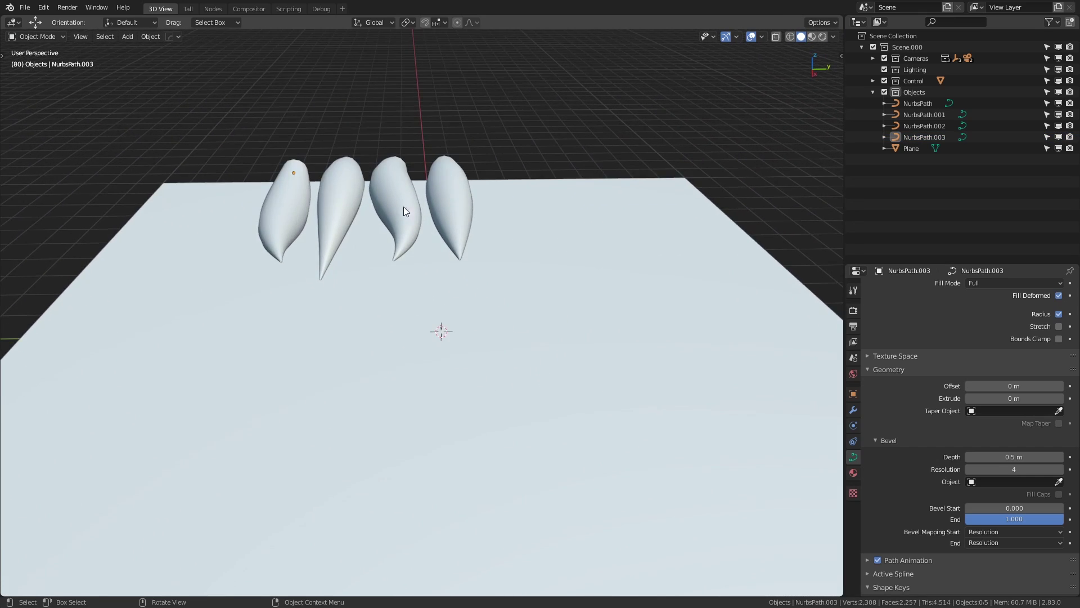
# Add a particle system to the ground plane and make it a Hair system.
pyautogui.moveTo(542, 308); pyautogui.dragTo(462, 348, button='middle')
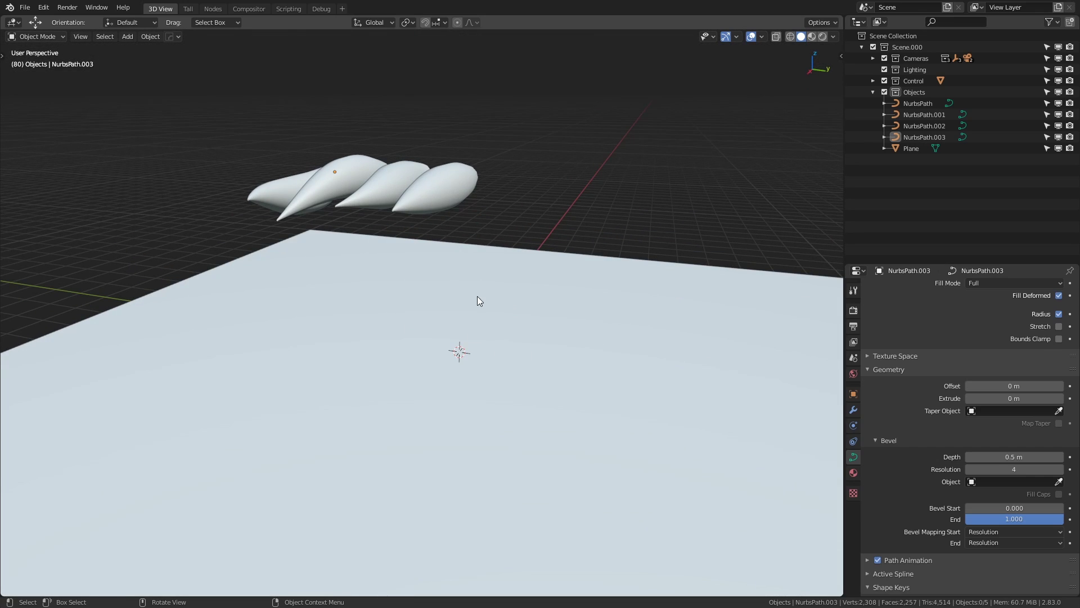
pyautogui.click(515, 329)
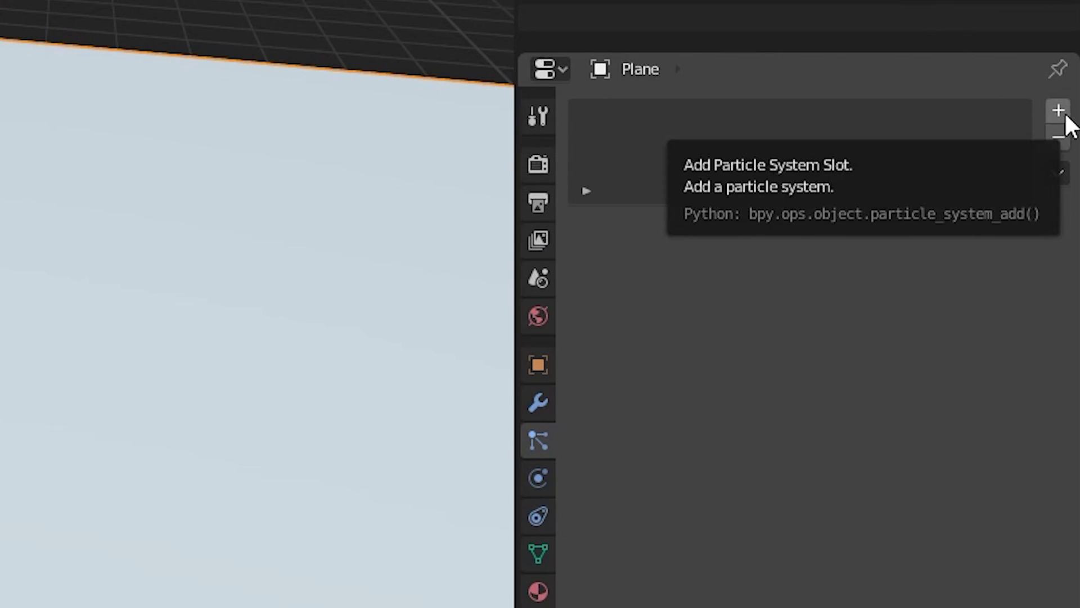
pyautogui.click(1058, 111)
pyautogui.click(923, 262)
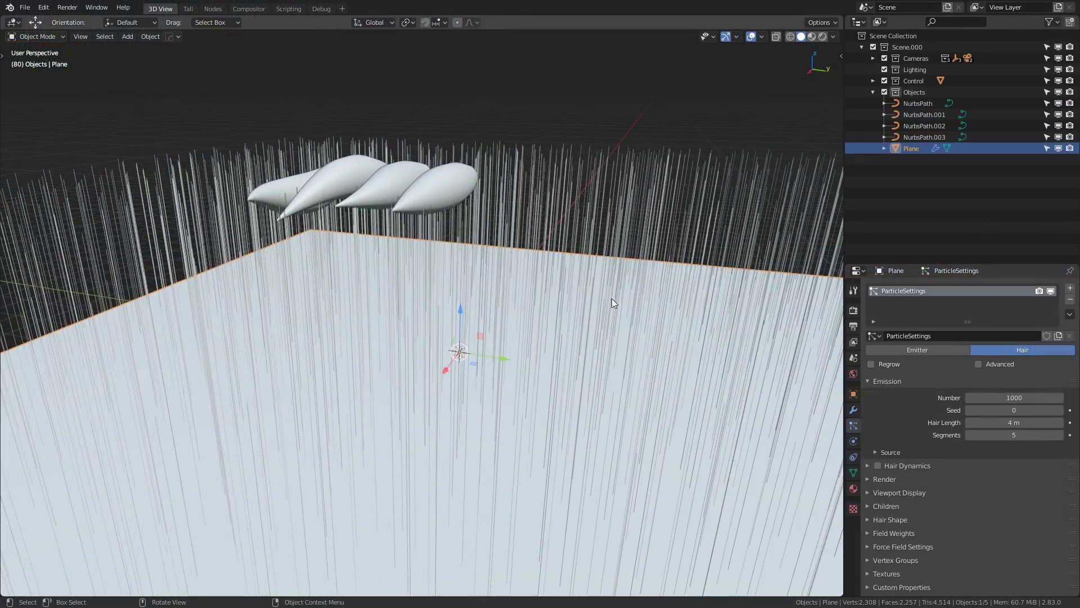
pyautogui.scroll(-2, 612, 298)
pyautogui.moveTo(545, 292); pyautogui.dragTo(546, 283, button='middle')
pyautogui.moveTo(477, 279); pyautogui.dragTo(565, 261, button='middle')
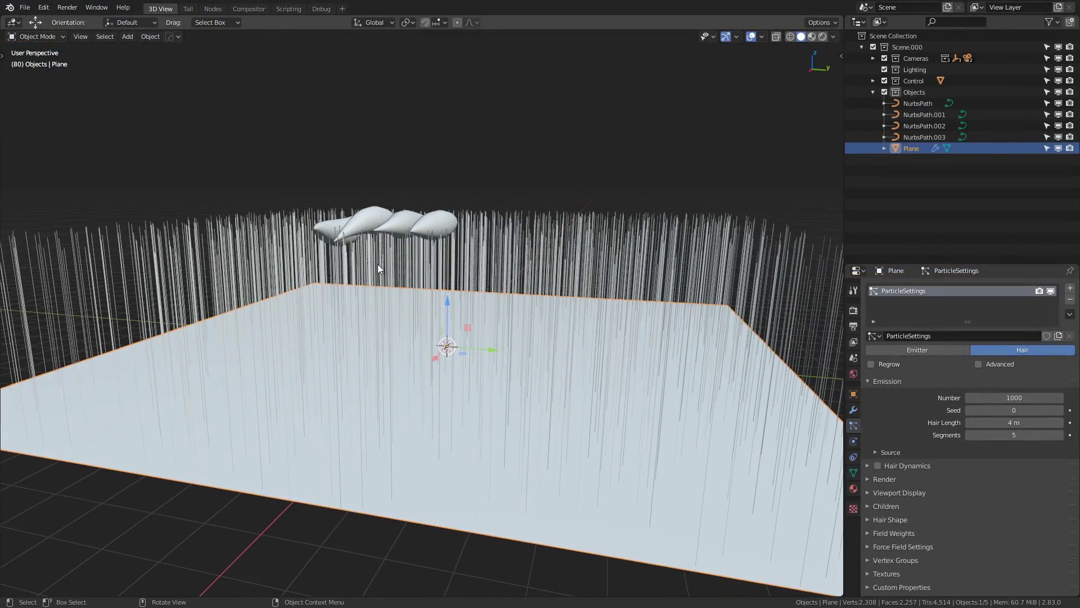
# Select all four NurbsPath blades and move them to a new collection named Grass.
pyautogui.moveTo(697, 282); pyautogui.dragTo(428, 258, button='middle')
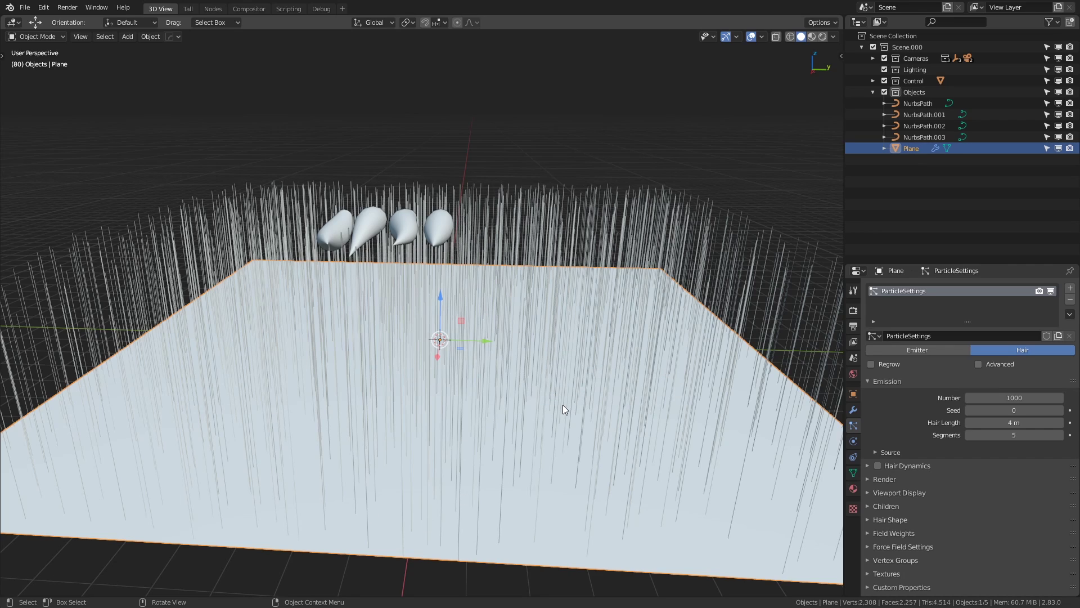
pyautogui.click(441, 230)
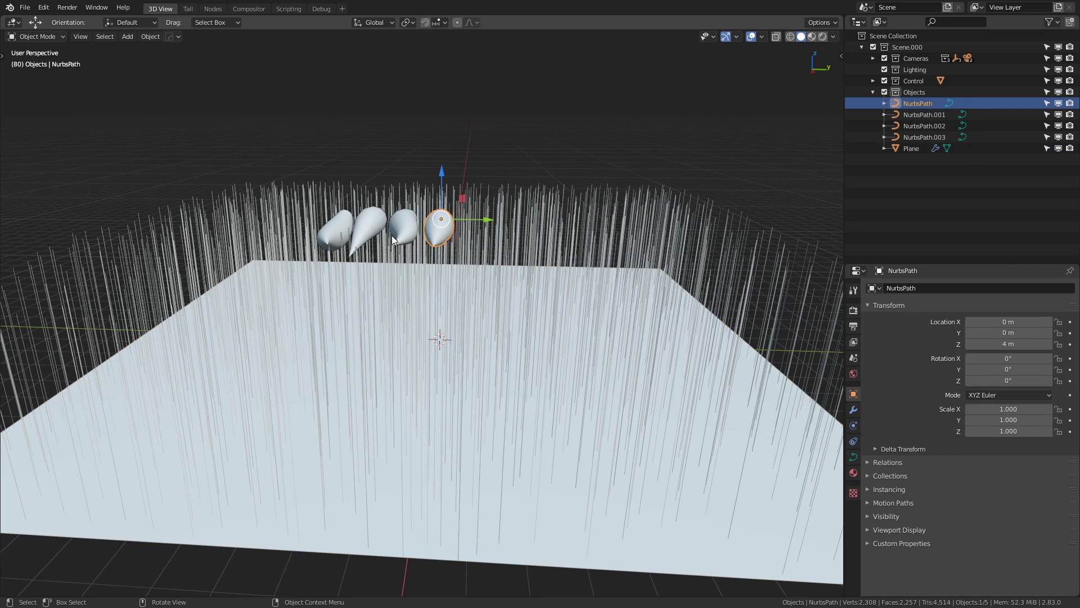
pyautogui.moveTo(379, 239); pyautogui.dragTo(383, 230, button='middle')
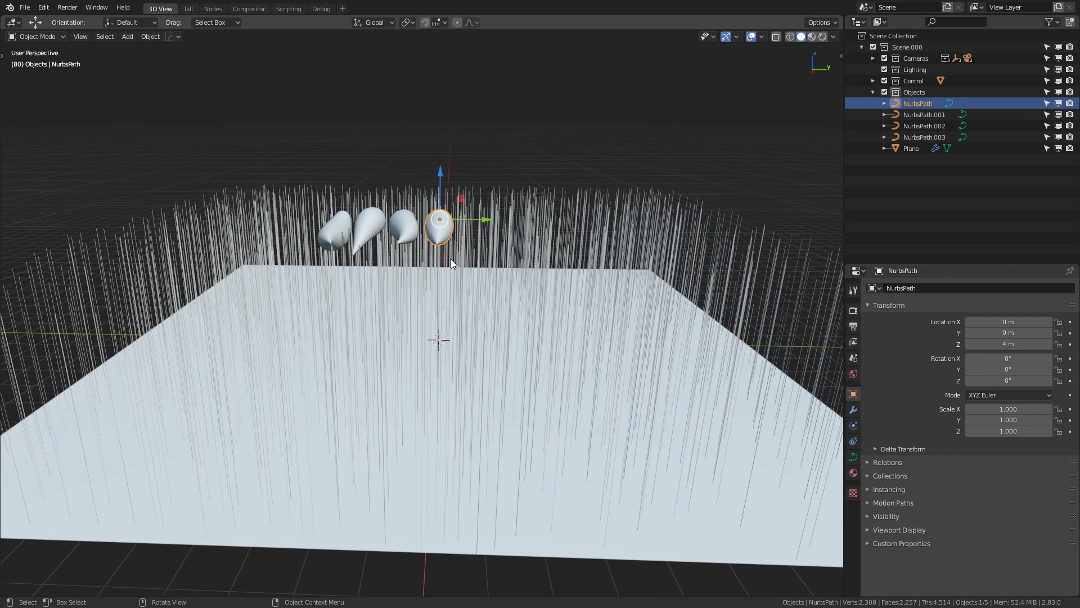
pyautogui.keyDown('shift'); pyautogui.click(408, 226); pyautogui.keyUp('shift')
pyautogui.keyDown('shift'); pyautogui.click(363, 226); pyautogui.keyUp('shift')
pyautogui.keyDown('shift'); pyautogui.click(331, 228); pyautogui.keyUp('shift')
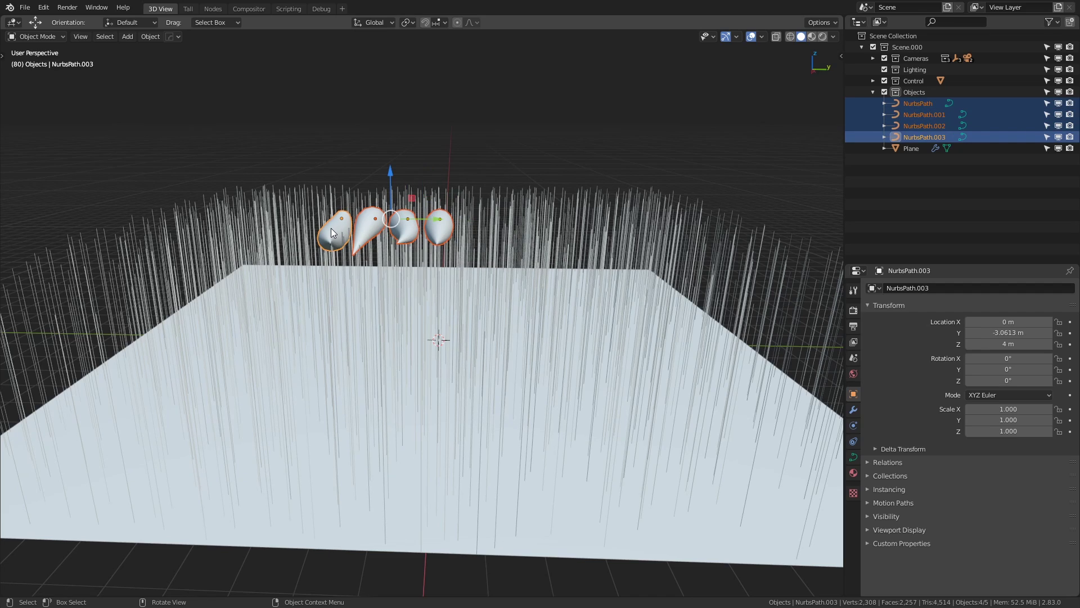
pyautogui.press('m')
pyautogui.click(327, 261)
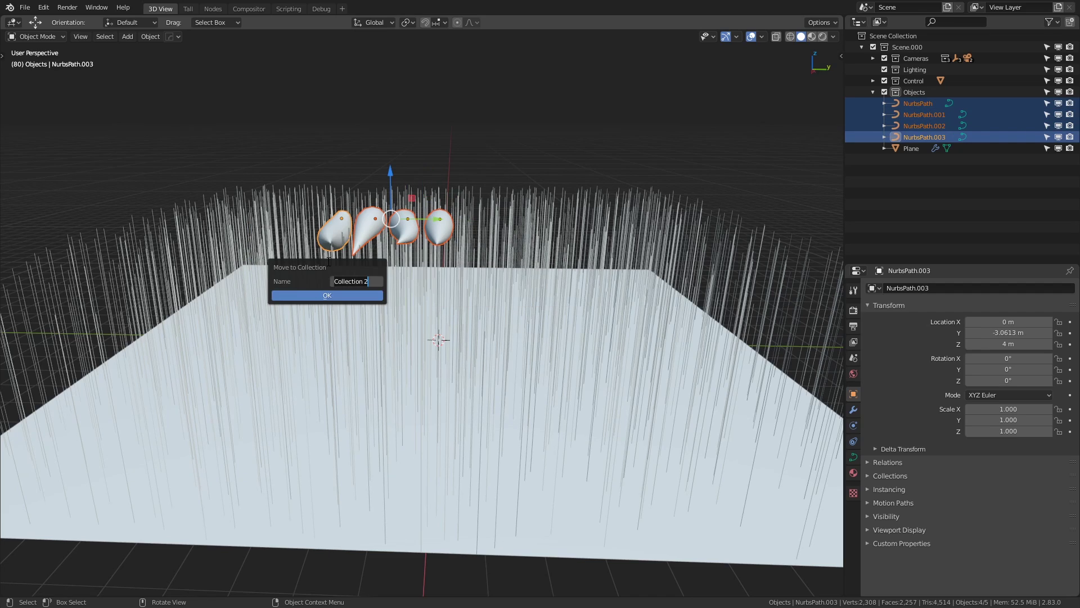
pyautogui.write('Grass')
pyautogui.click(340, 294)
# Render the plane's hair particles as a Collection, with Grass as the instance collection.
pyautogui.moveTo(337, 295); pyautogui.dragTo(483, 369, button='middle')
pyautogui.click(482, 369)
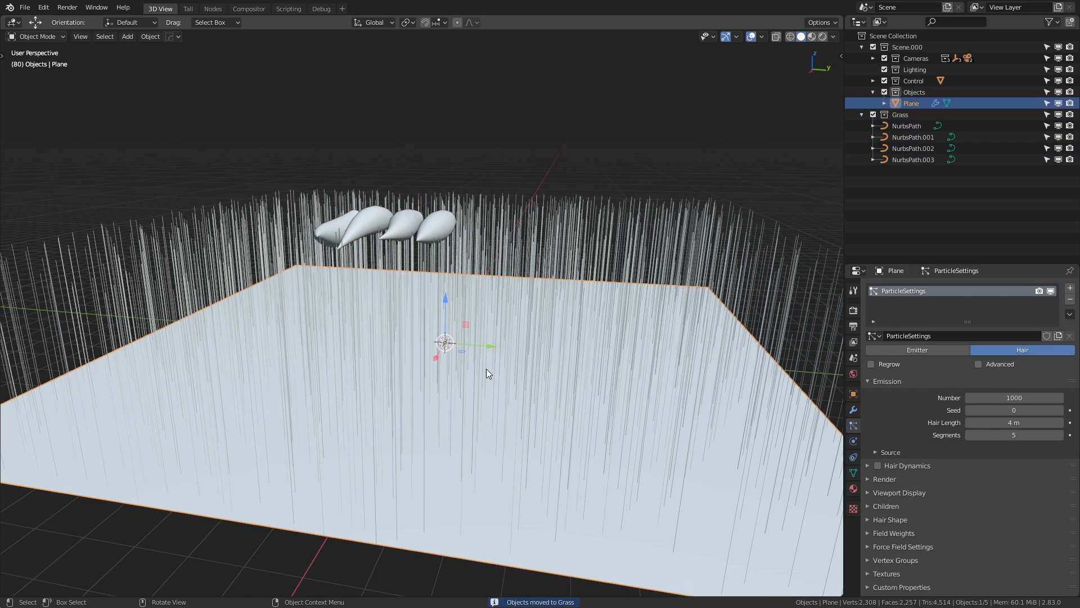
pyautogui.click(868, 480)
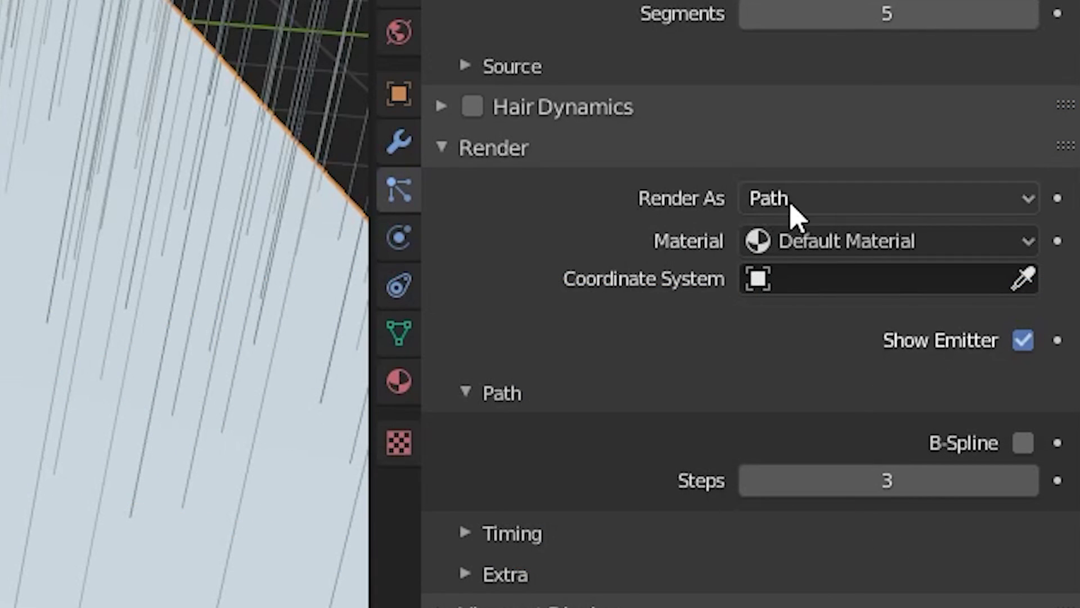
pyautogui.click(856, 203)
pyautogui.click(849, 351)
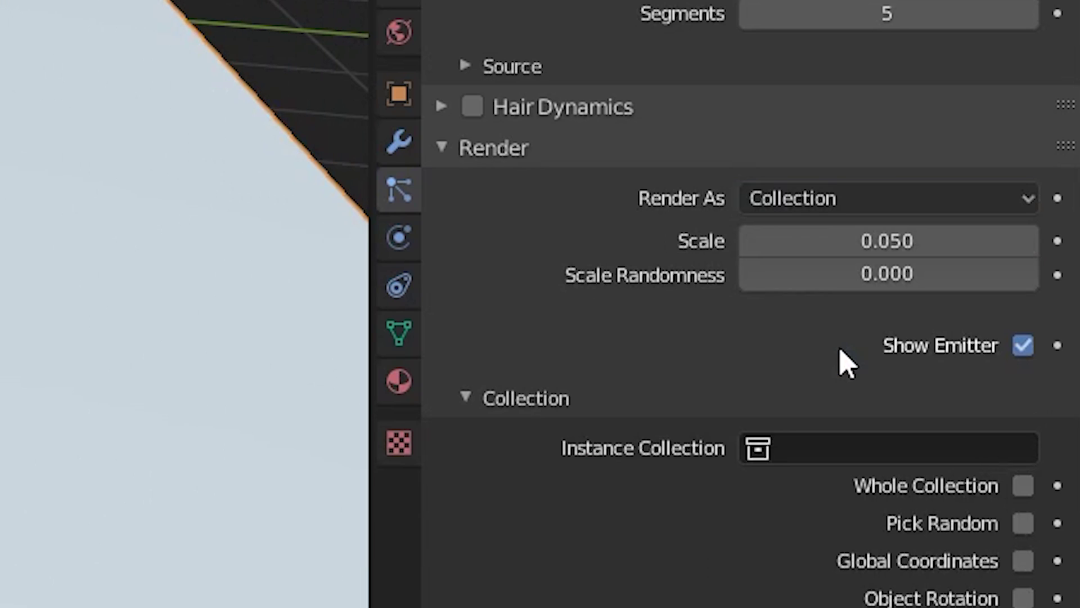
pyautogui.scroll(-5, 843, 363)
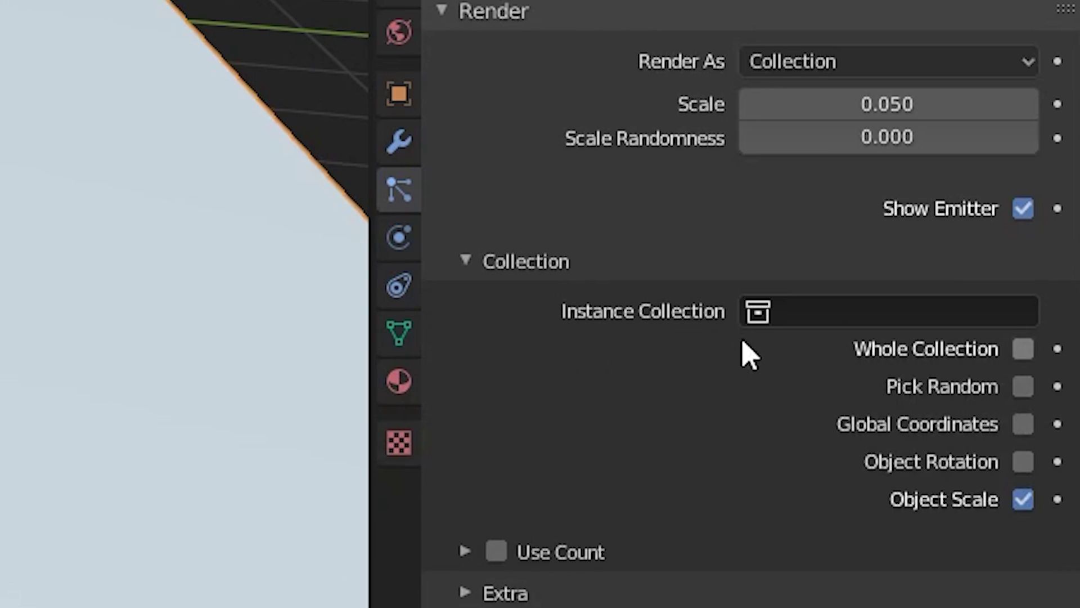
pyautogui.click(812, 316)
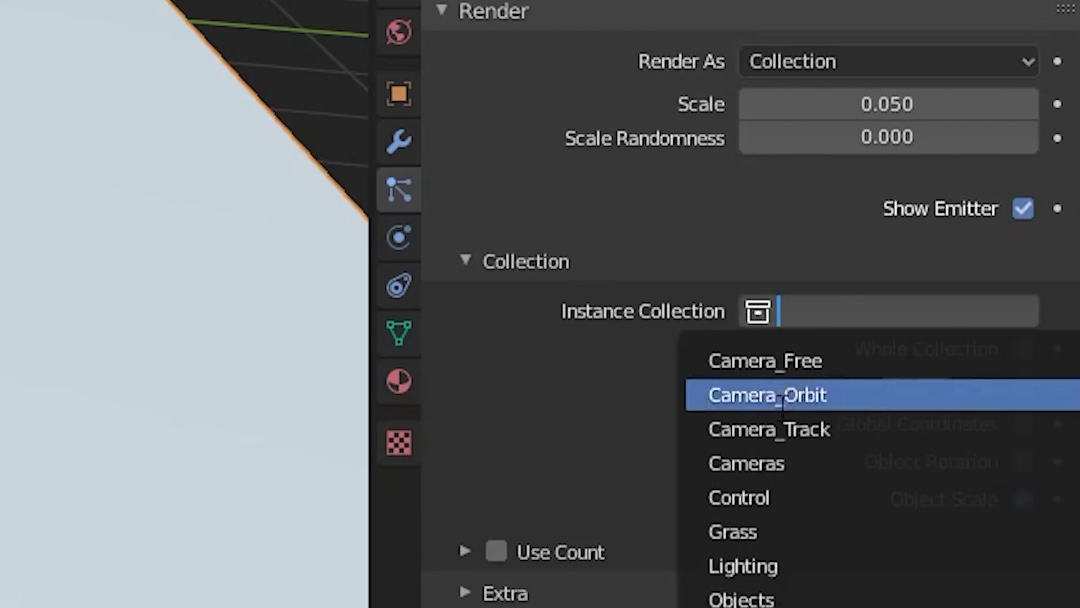
pyautogui.click(752, 529)
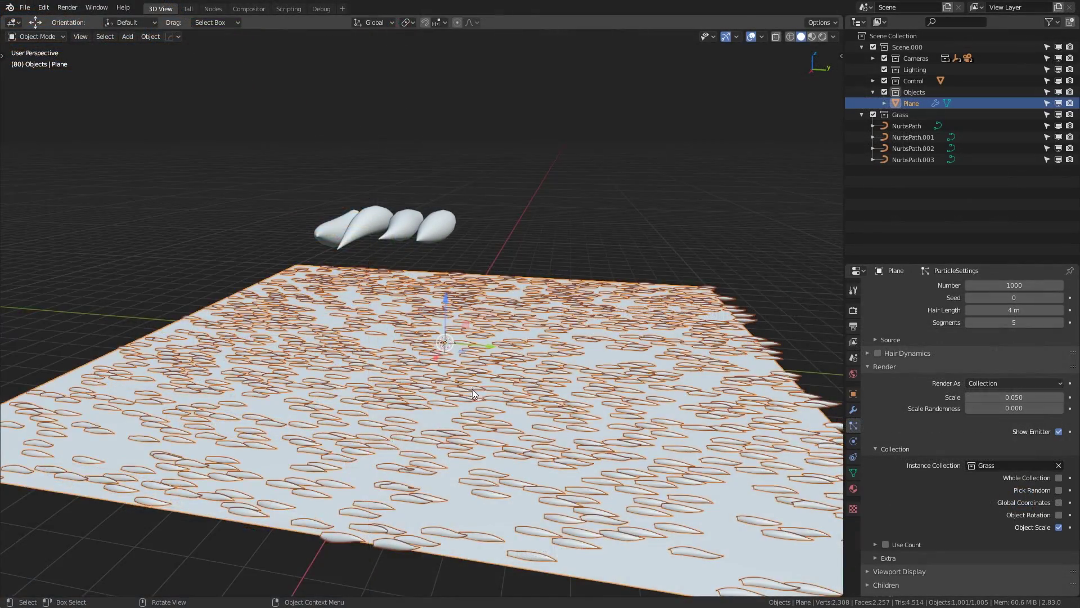
# Enable Object Rotation for the instanced Grass collection so the blades follow their own orientation.
pyautogui.moveTo(471, 390); pyautogui.dragTo(505, 341, button='middle')
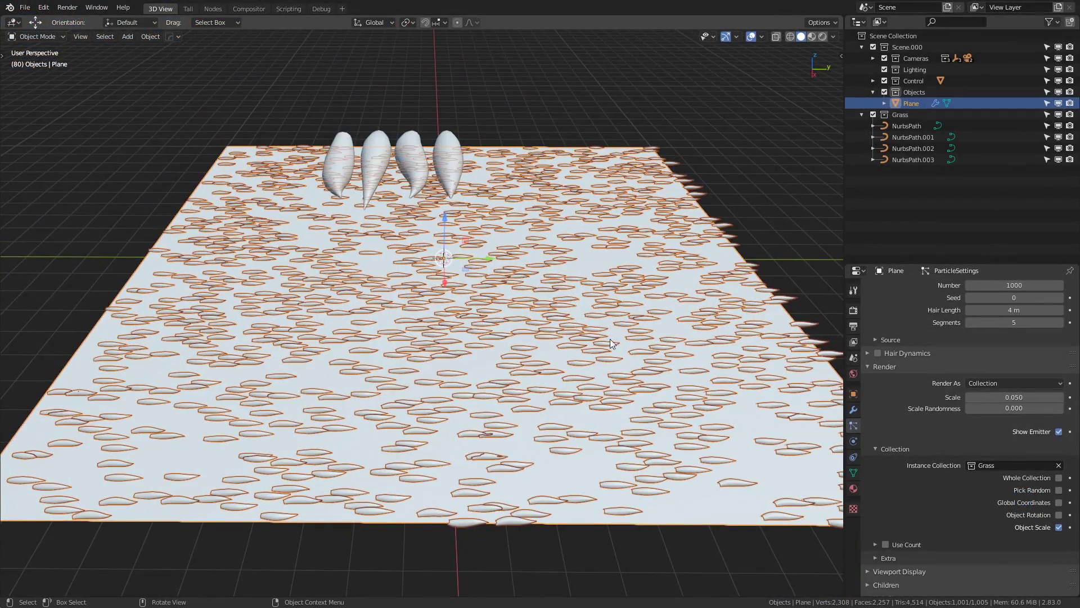
pyautogui.moveTo(504, 396); pyautogui.dragTo(501, 370, button='middle')
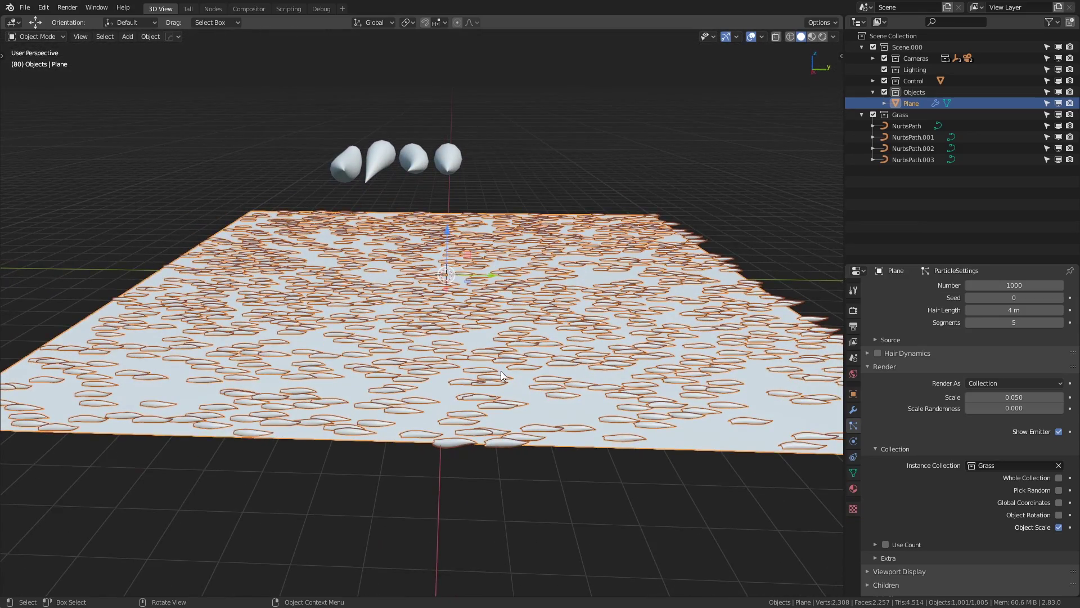
pyautogui.moveTo(511, 417); pyautogui.dragTo(578, 416, button='middle')
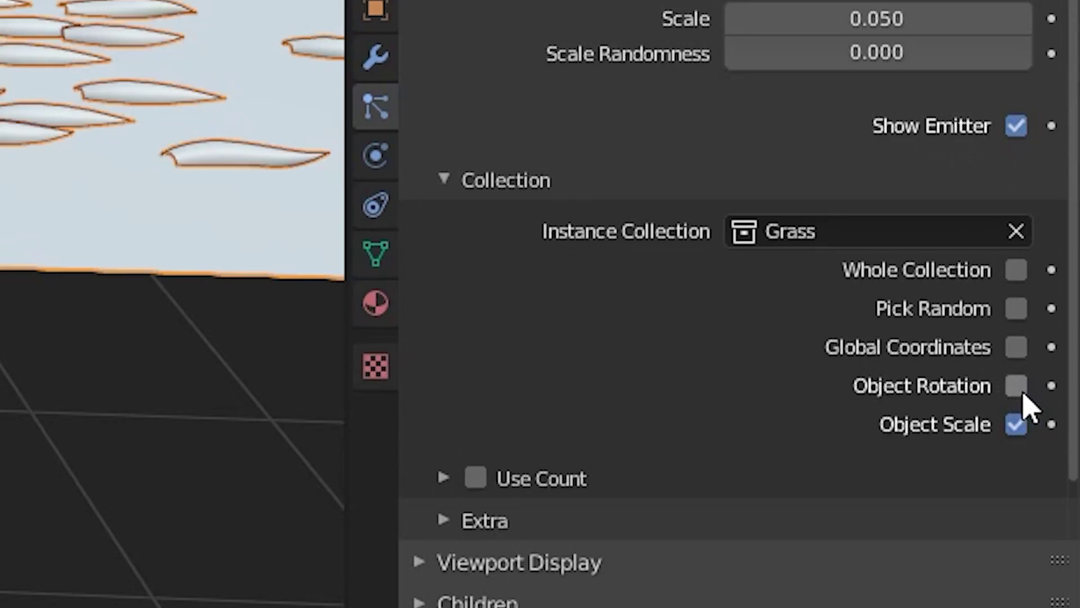
pyautogui.click(1013, 388)
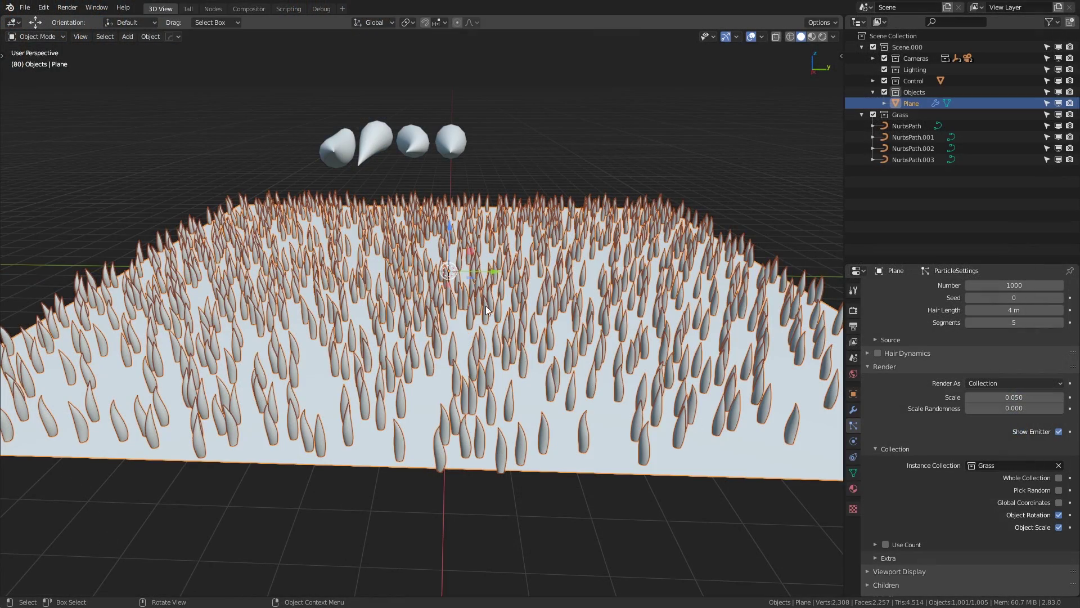
# Set the number of hair particles on the plane to 10000.
pyautogui.moveTo(485, 306); pyautogui.dragTo(561, 334, button='middle')
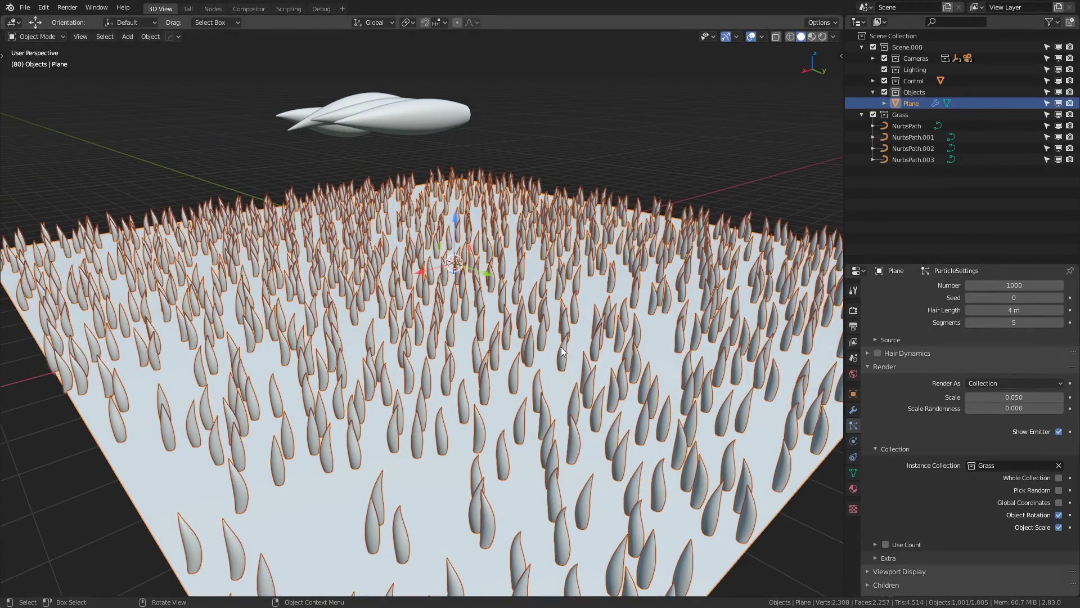
pyautogui.scroll(3, 1001, 427)
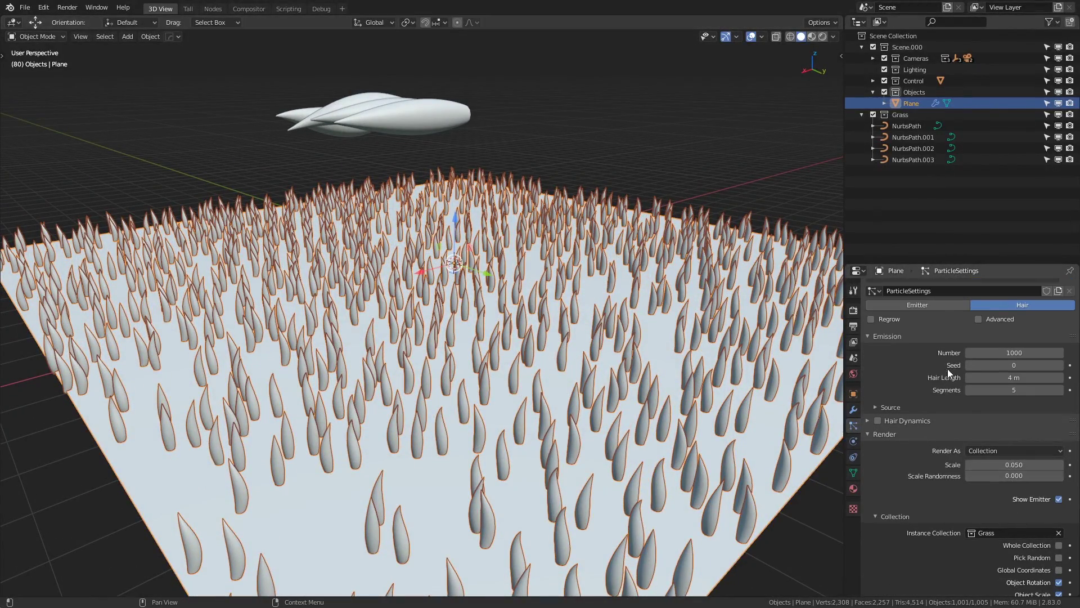
pyautogui.click(996, 359)
pyautogui.write('1000')
pyautogui.press('Return')
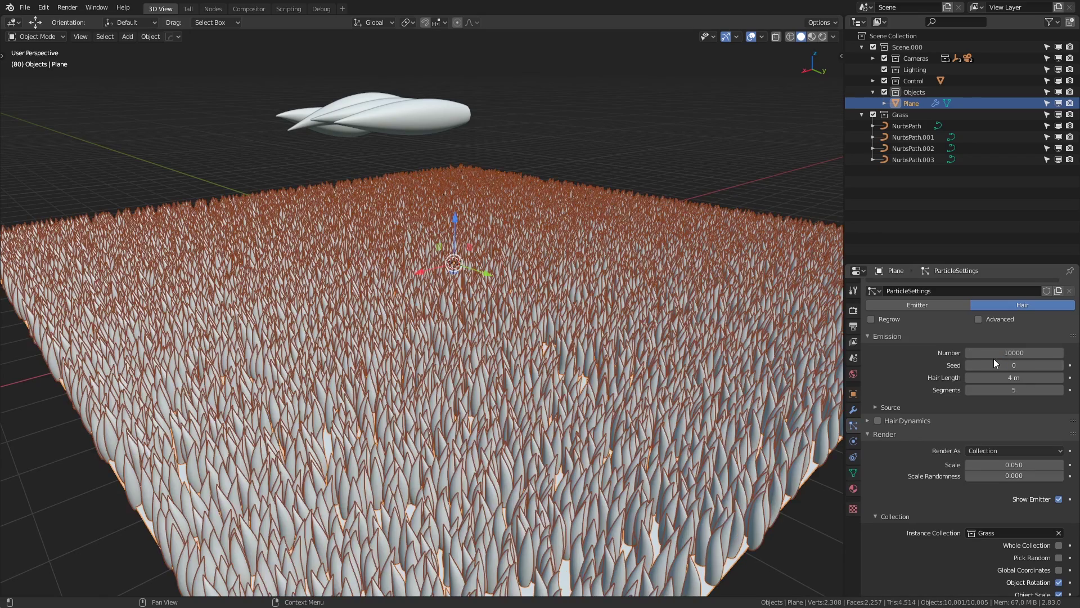
# Select the NurbsPath blade and set its curve Resolution Preview U to 1.
pyautogui.moveTo(741, 344); pyautogui.dragTo(498, 260, button='middle')
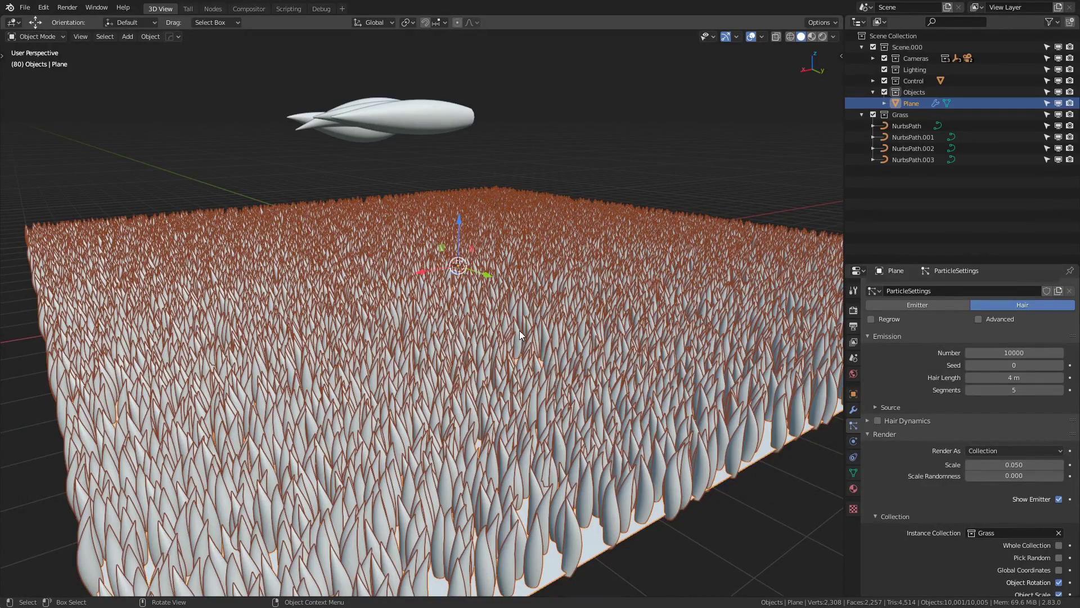
pyautogui.moveTo(519, 332); pyautogui.dragTo(438, 309, button='middle')
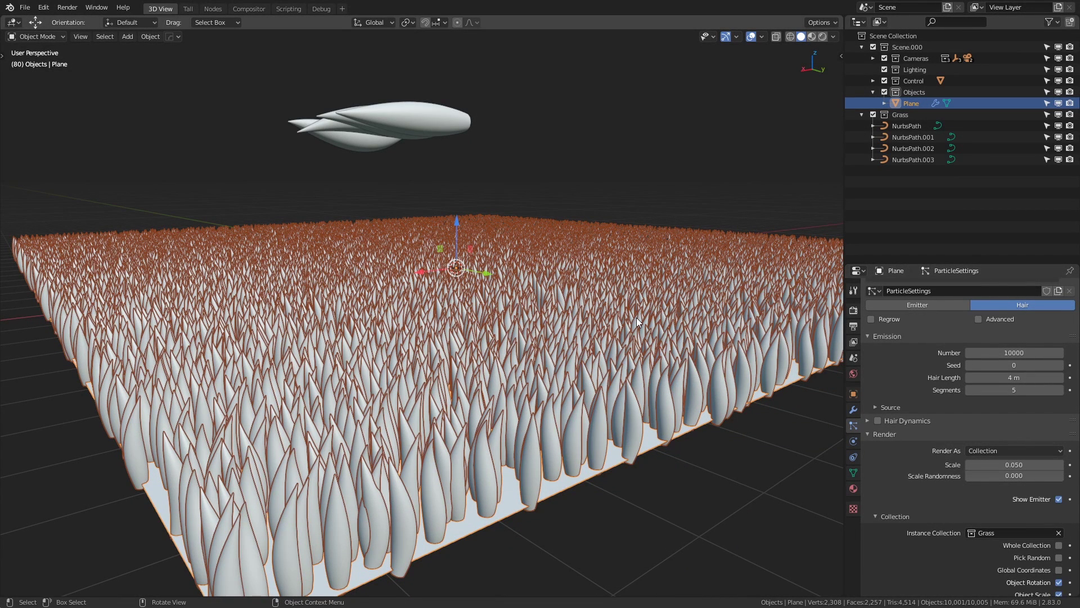
pyautogui.click(426, 121)
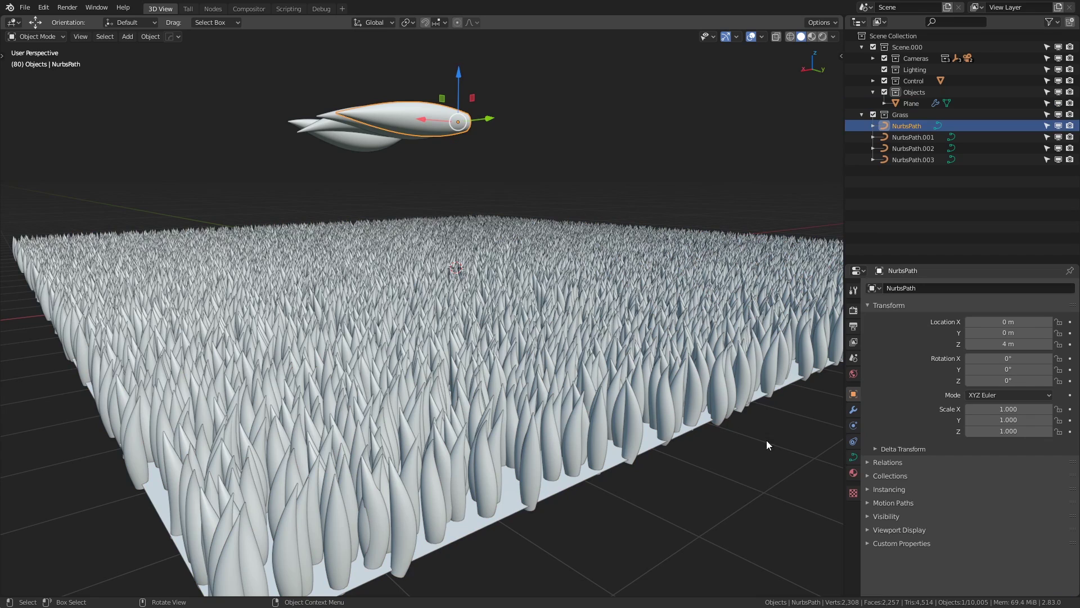
pyautogui.click(853, 457)
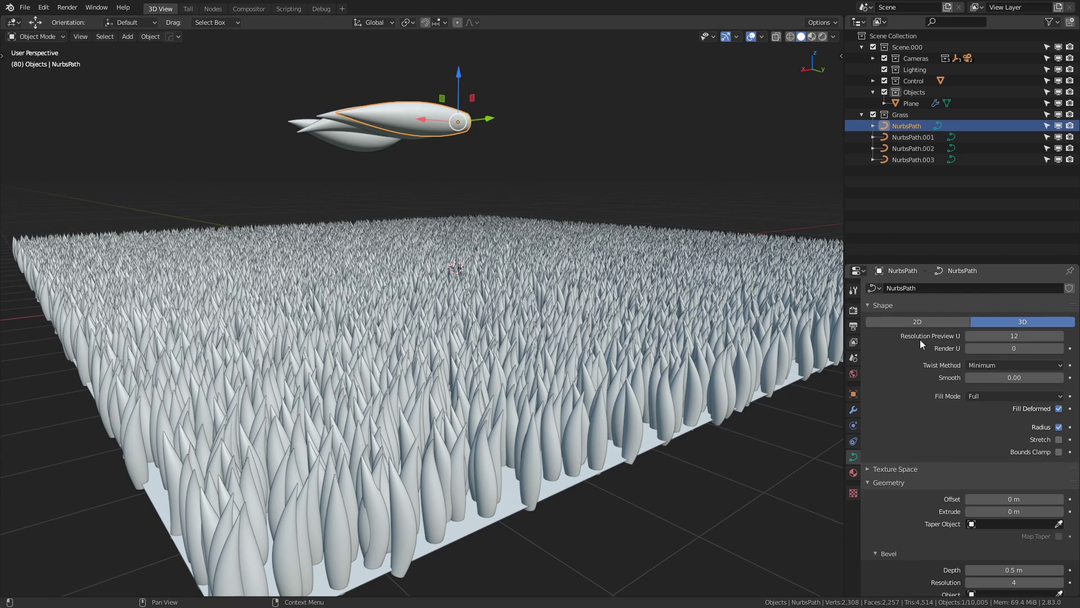
pyautogui.click(1007, 336)
pyautogui.write('1')
pyautogui.press('Return')
# Compare the four blades' mesh density up close in wireframe, then return to solid shading.
pyautogui.moveTo(669, 276)
pyautogui.mouseDown(button='middle')
pyautogui.moveTo(656, 288)
pyautogui.moveTo(539, 283)
pyautogui.moveTo(571, 234)
pyautogui.mouseUp(button='middle')
pyautogui.scroll(4, 539, 283)
pyautogui.hotkey('shift', 'z')
pyautogui.moveTo(547, 174); pyautogui.dragTo(528, 223, button='middle')
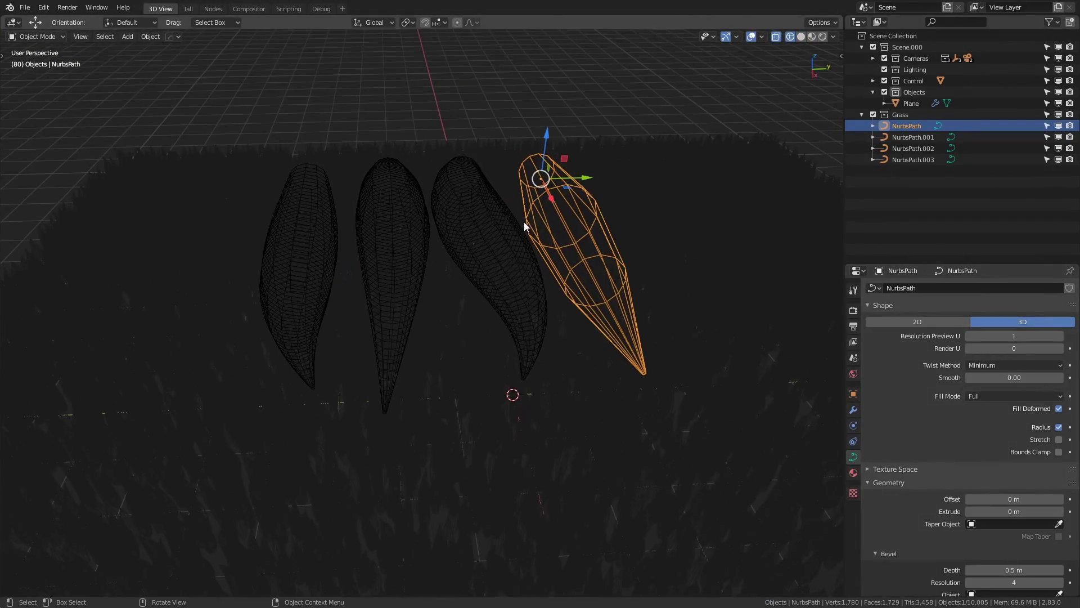
pyautogui.moveTo(599, 266); pyautogui.dragTo(556, 270, button='middle')
pyautogui.press('z')
pyautogui.click(652, 272)
# Restore the NurbsPath blade's Resolution Preview U to 12.
pyautogui.click(1014, 337)
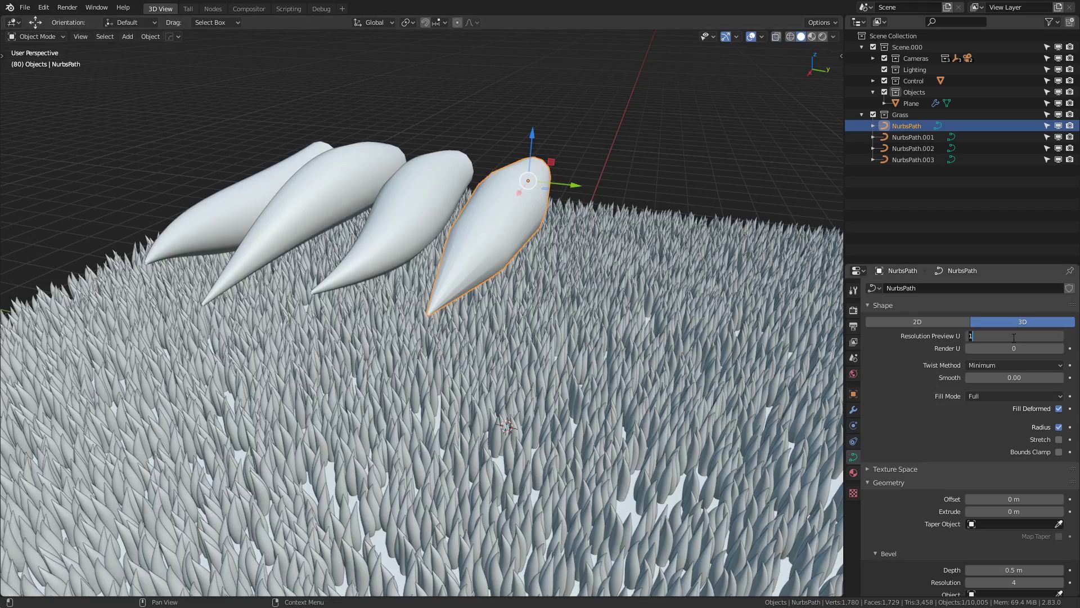
pyautogui.write('12')
pyautogui.press('Return')
pyautogui.scroll(-6, 690, 386)
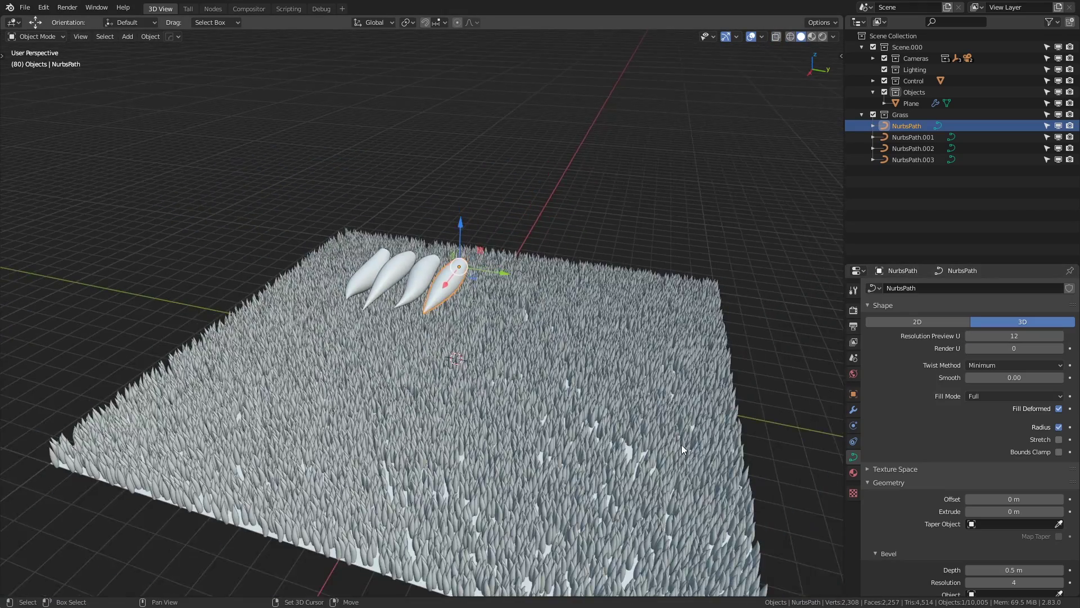
# Select the ground plane and set its hair particle number to 500.
pyautogui.moveTo(676, 440); pyautogui.dragTo(571, 295, button='middle')
pyautogui.scroll(5, 682, 387)
pyautogui.click(683, 387)
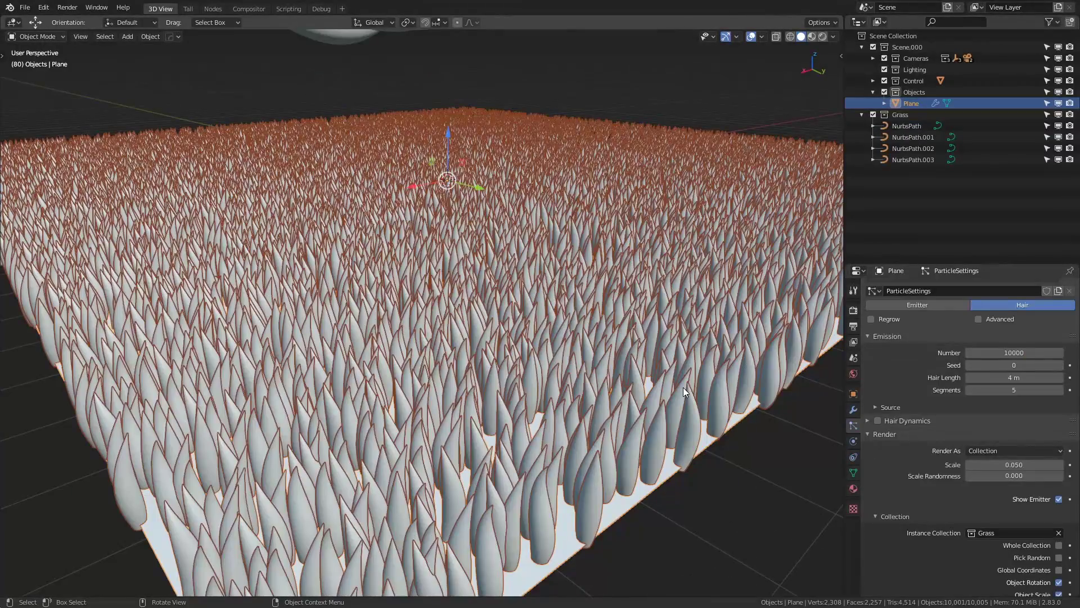
pyautogui.click(999, 353)
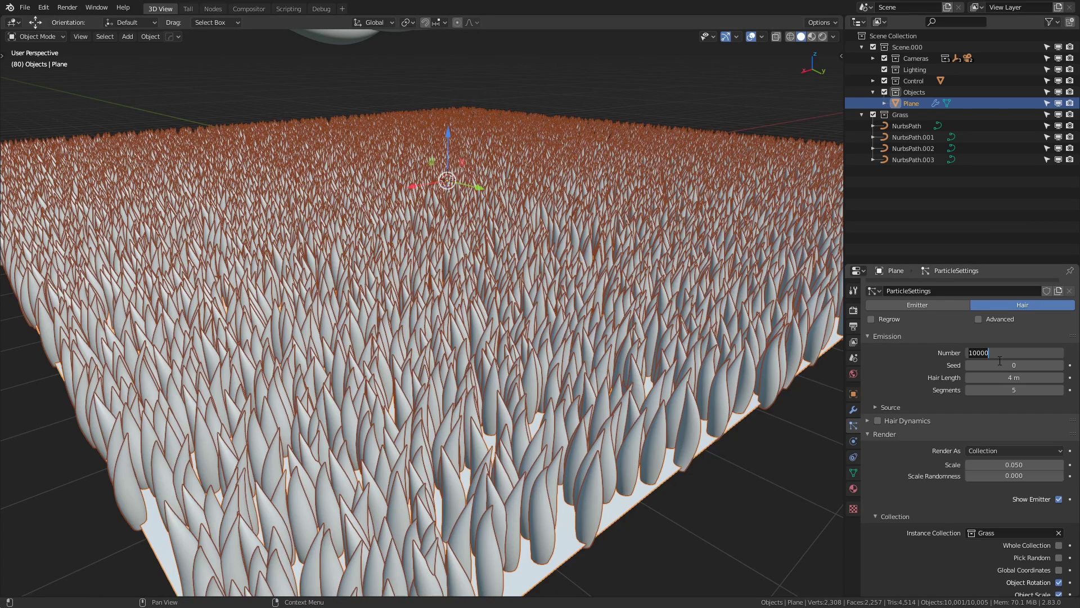
pyautogui.write('500')
pyautogui.press('Return')
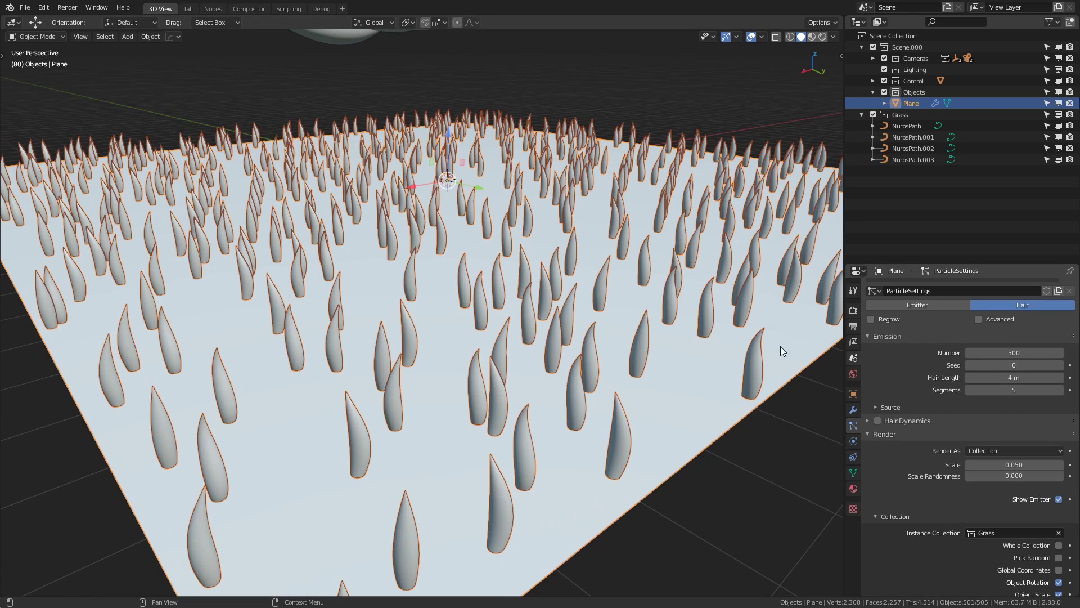
# Give the plane's hair system Interpolated children.
pyautogui.scroll(-5, 1020, 458)
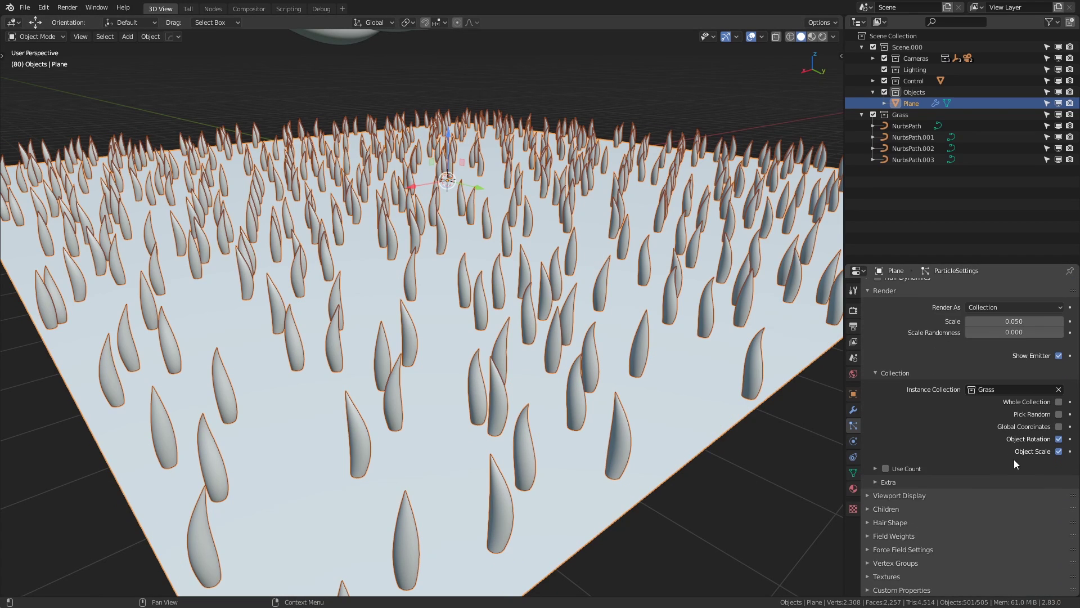
pyautogui.click(880, 509)
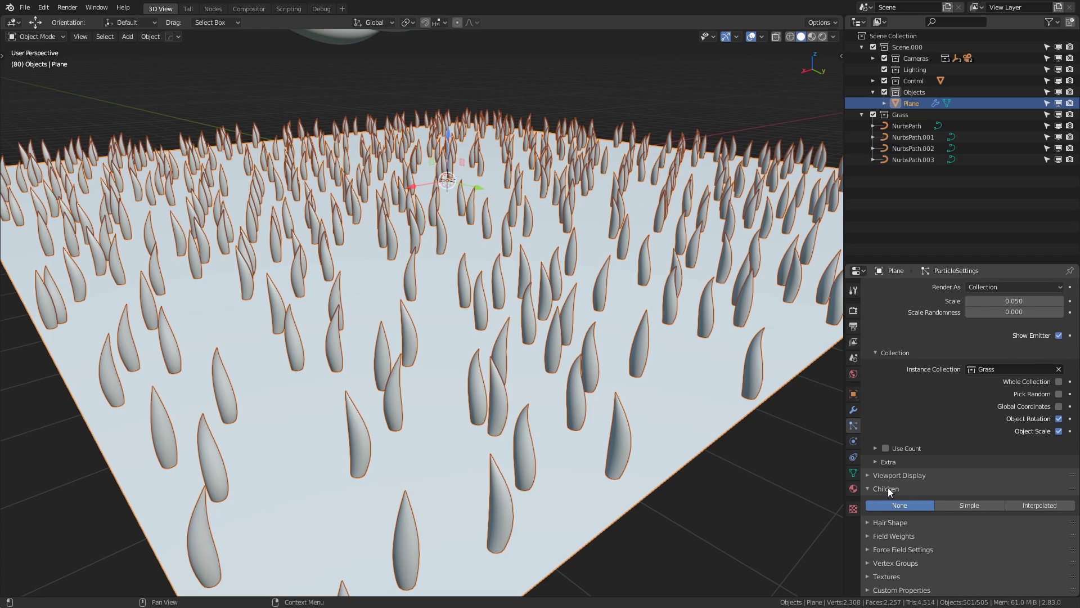
pyautogui.click(1040, 509)
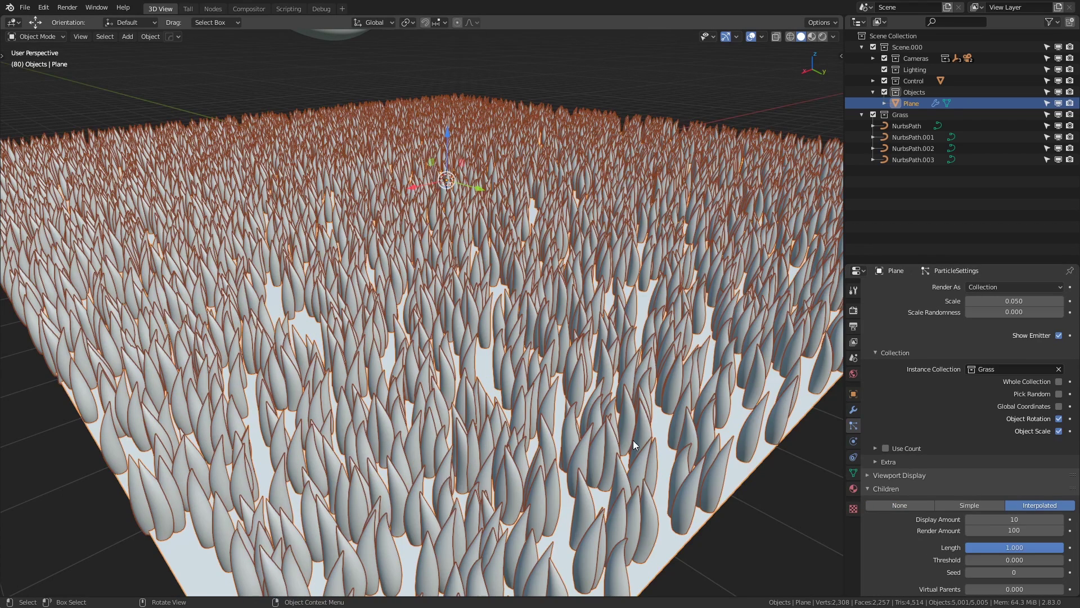
# Try out a different Clump value for the interpolated children, then set it back to 0.
pyautogui.scroll(-5, 947, 504)
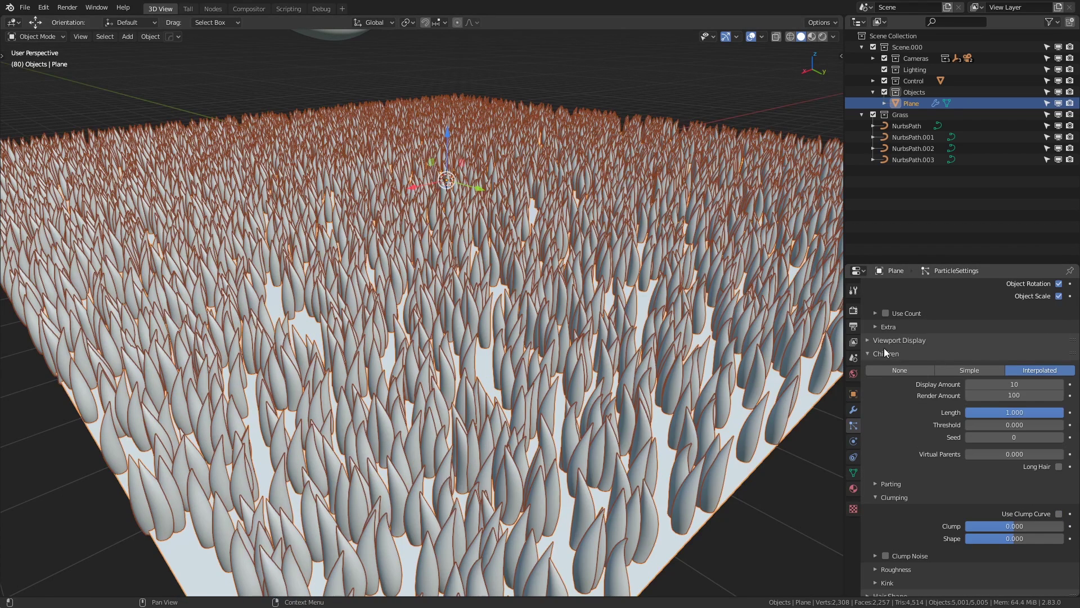
pyautogui.moveTo(1041, 525); pyautogui.dragTo(1018, 525)
pyautogui.click(1013, 524)
pyautogui.write('0')
pyautogui.press('Return')
# Turn off the particle children and set the ground plane's hair number to 10000.
pyautogui.scroll(5, 972, 510)
pyautogui.click(909, 507)
pyautogui.scroll(8, 912, 504)
pyautogui.click(1024, 400)
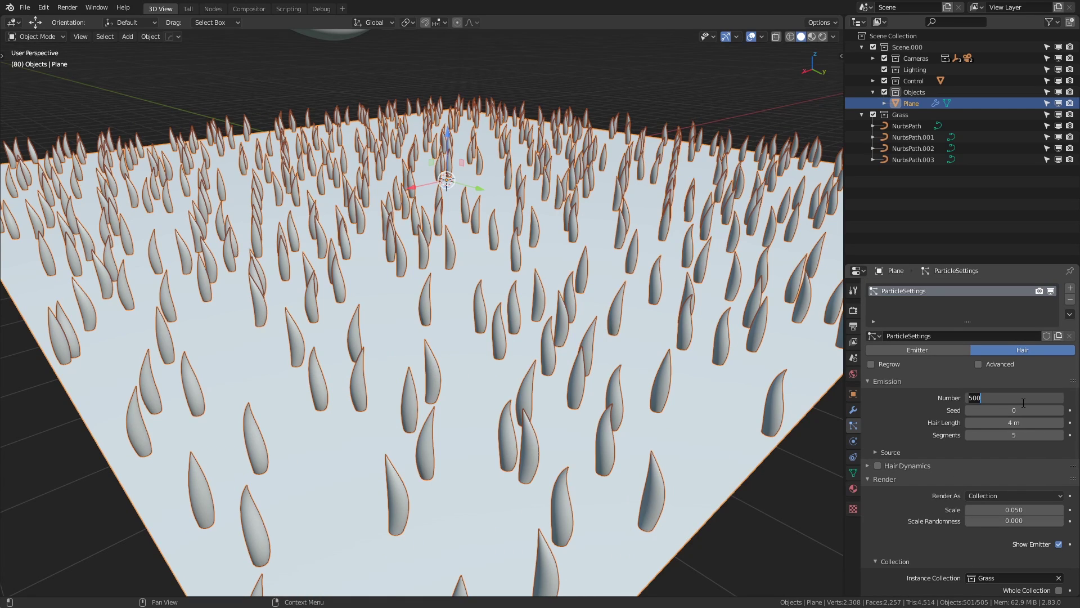
pyautogui.write('10')
pyautogui.press('Return')
pyautogui.hotkey('alt', 'a')
pyautogui.moveTo(470, 338); pyautogui.dragTo(467, 325, button='middle')
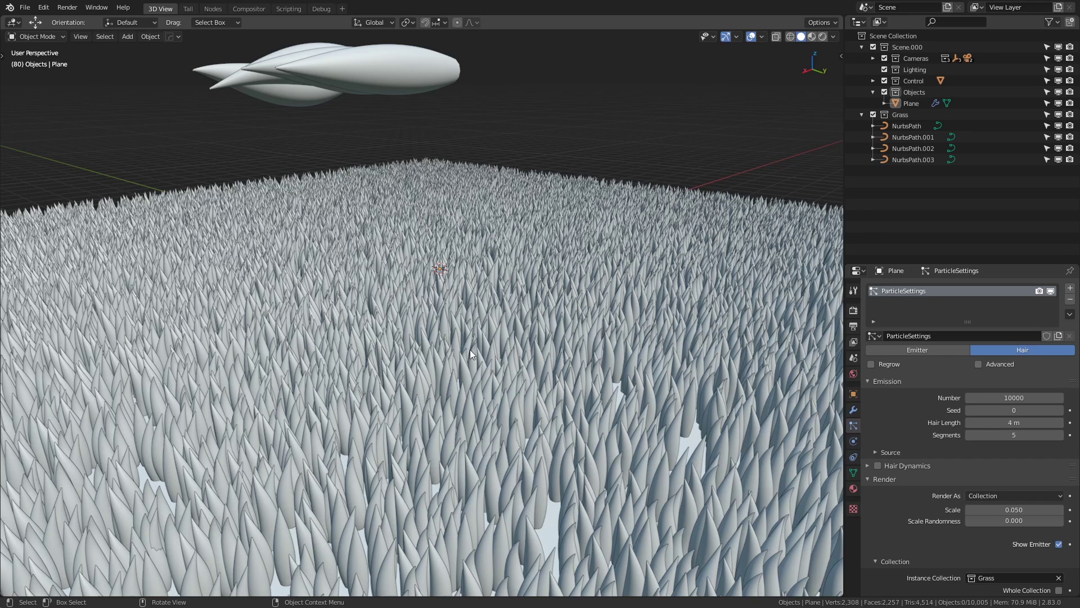
pyautogui.moveTo(467, 346); pyautogui.dragTo(450, 365, button='middle')
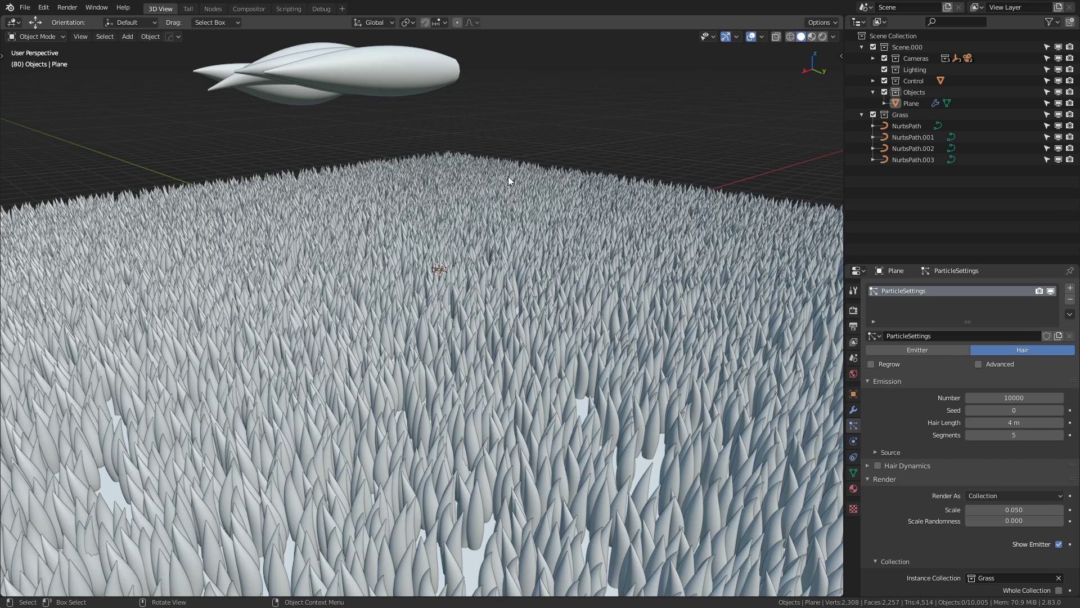
# Add a Plain Axes empty at the world origin.
pyautogui.press('shift')
pyautogui.hotkey('shift', 'a')
pyautogui.moveTo(509, 178)
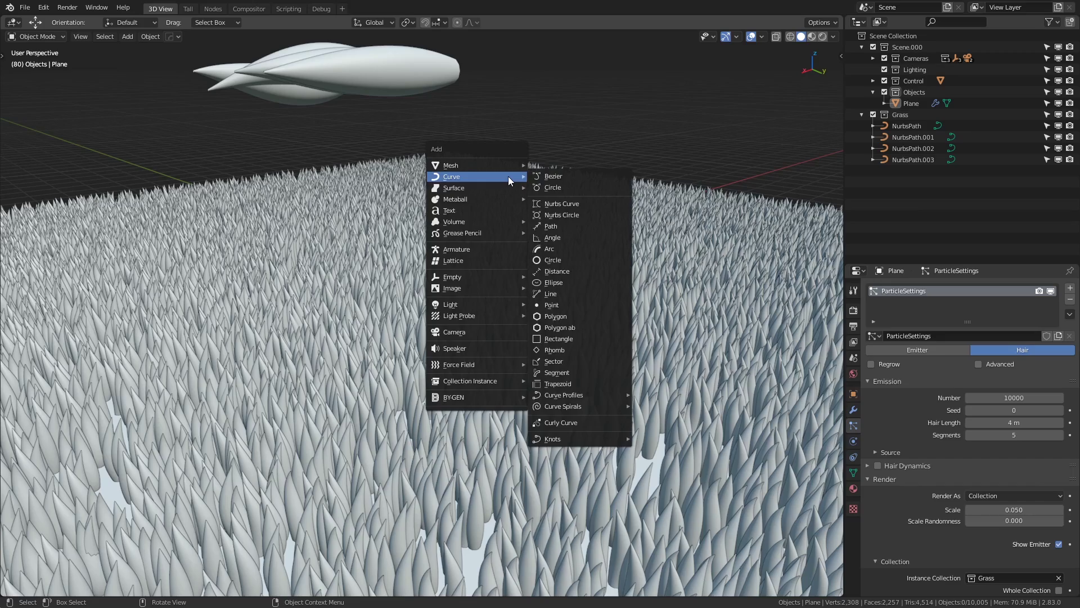
pyautogui.moveTo(498, 276)
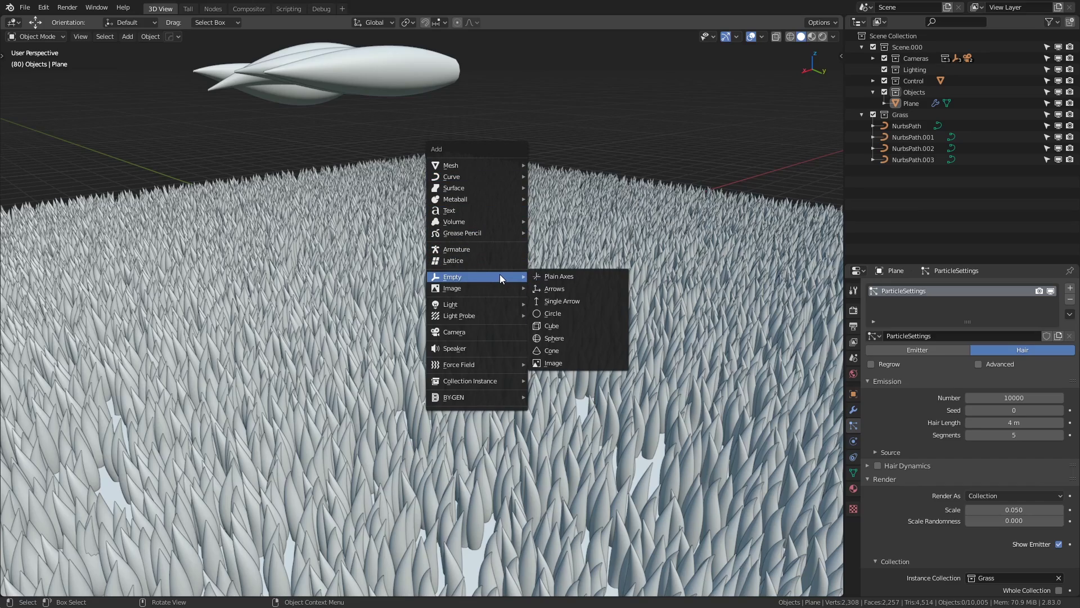
pyautogui.click(563, 281)
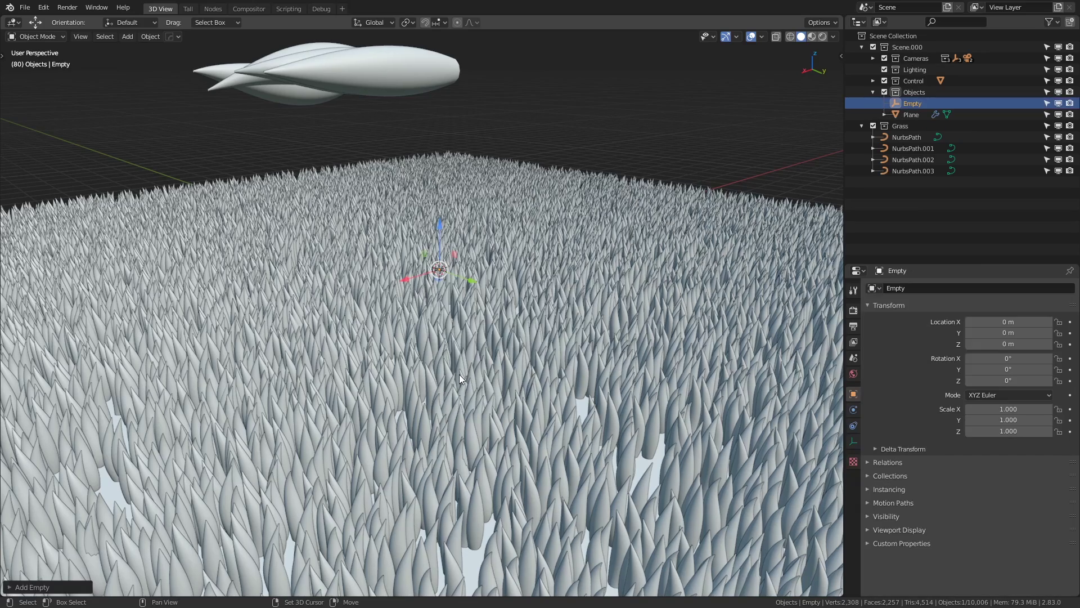
# Raise the empty 3 m along Z above the grass and deselect it.
pyautogui.press('KP_Decimal')
pyautogui.press('g')
pyautogui.press('z')
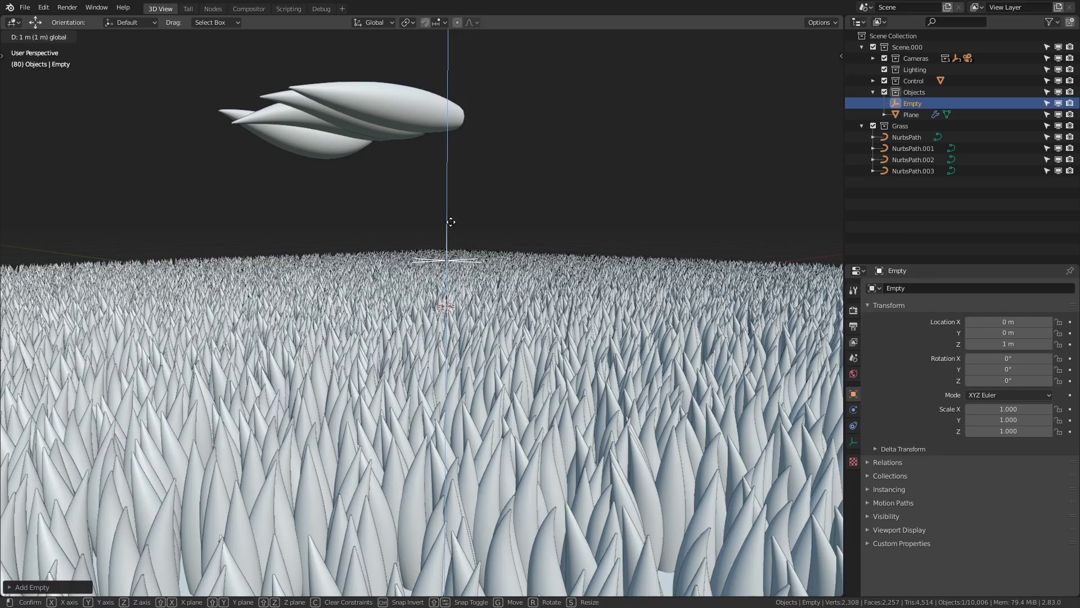
pyautogui.click(475, 121)
pyautogui.moveTo(476, 117); pyautogui.dragTo(488, 176, button='middle')
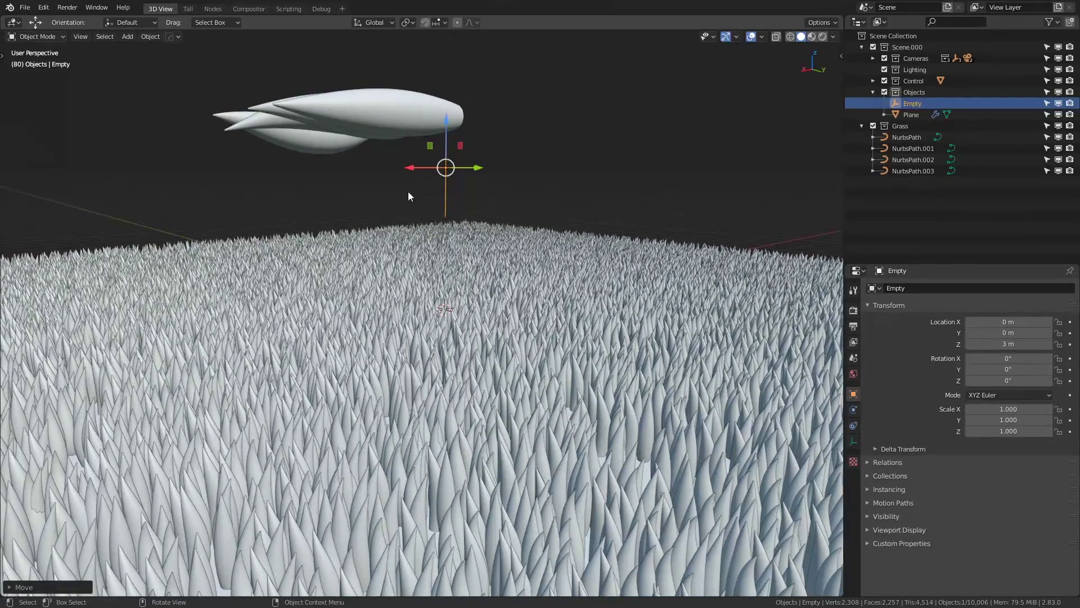
pyautogui.moveTo(417, 219); pyautogui.dragTo(480, 242, button='middle')
pyautogui.click(461, 187)
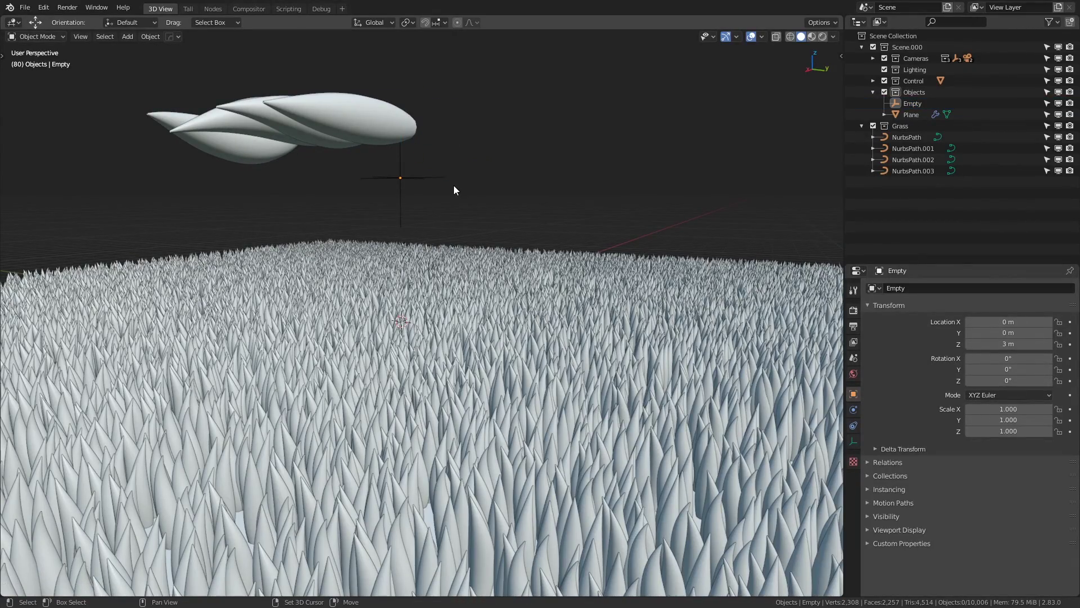
# Add a Turbulence force field at the world origin.
pyautogui.hotkey('shift', 'a')
pyautogui.moveTo(453, 186)
pyautogui.moveTo(450, 271)
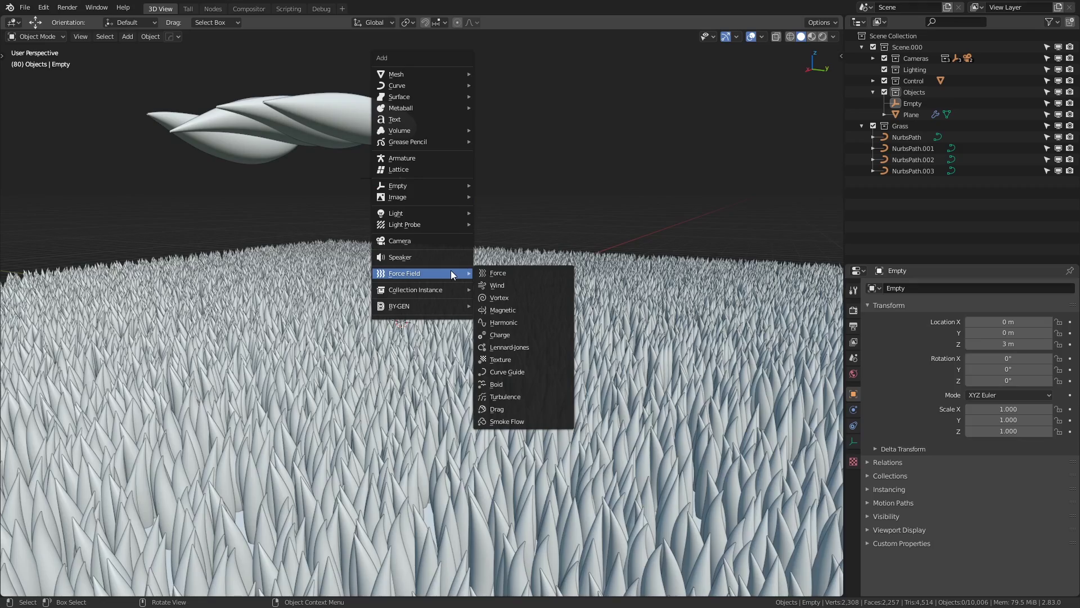
pyautogui.click(524, 395)
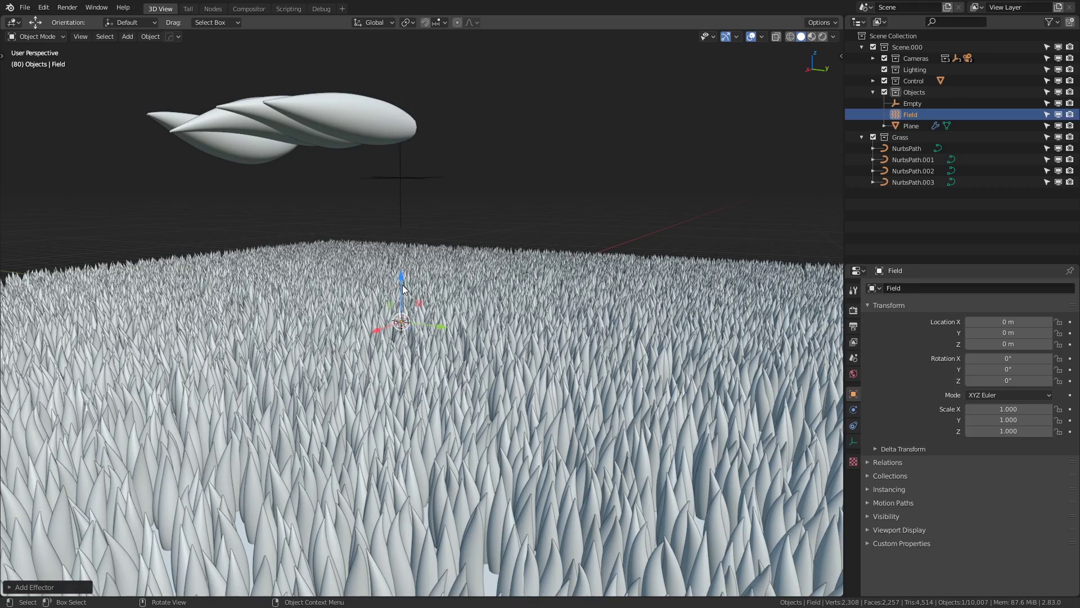
# Move the turbulence field 3 m up along Z and 5 m along Y, away from the empty.
pyautogui.moveTo(403, 290); pyautogui.dragTo(414, 125)
pyautogui.moveTo(424, 160); pyautogui.dragTo(462, 164, button='middle')
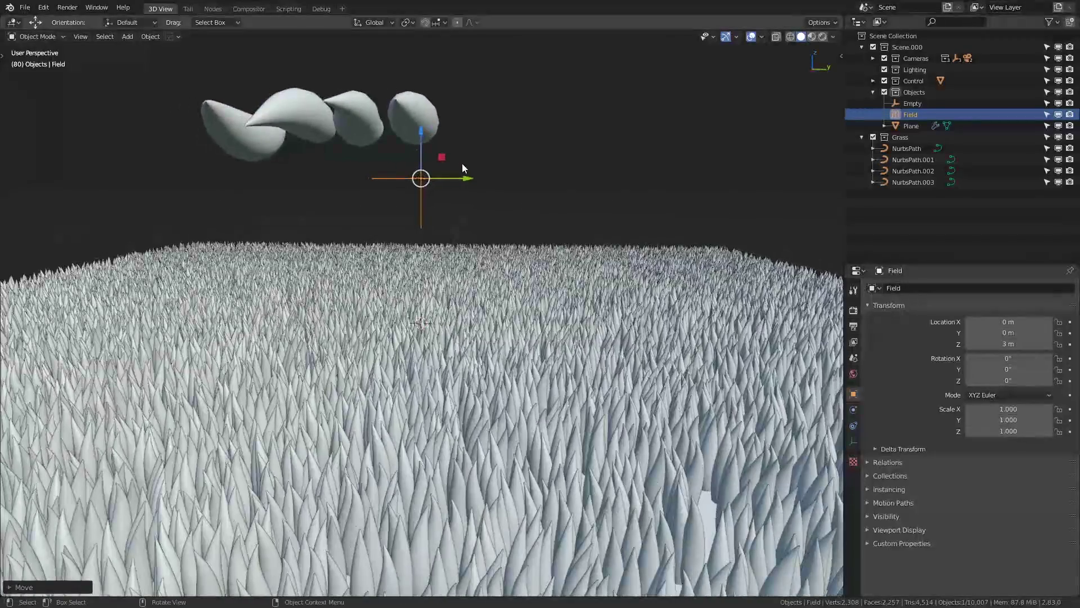
pyautogui.moveTo(464, 183); pyautogui.dragTo(708, 203)
pyautogui.moveTo(707, 219); pyautogui.dragTo(658, 227, button='middle')
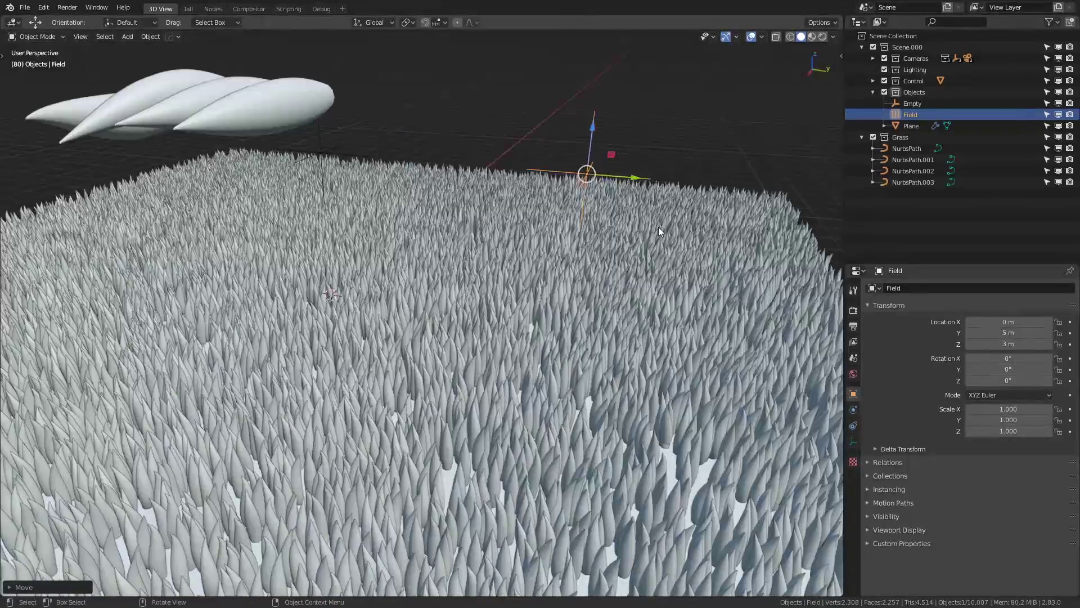
# Try moving the turbulence field freely over the grass to test its influence.
pyautogui.press('g')
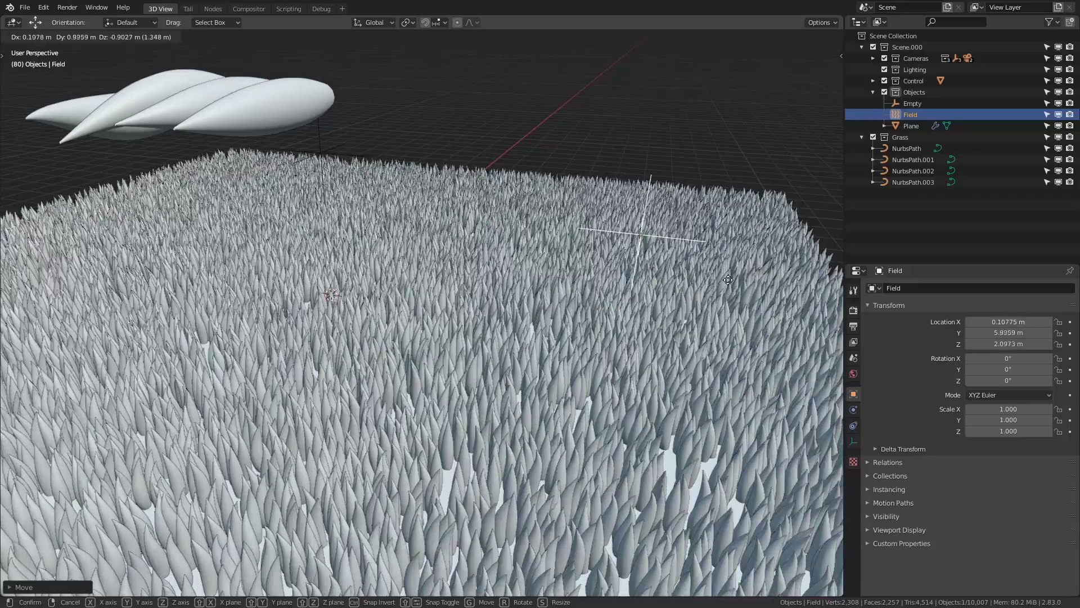
pyautogui.press('Escape')
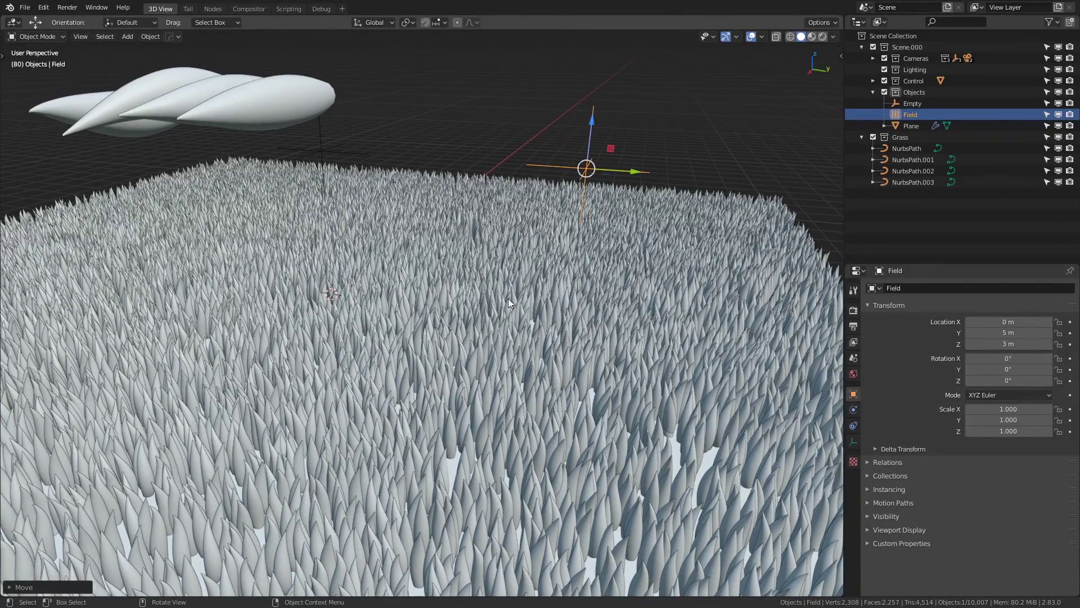
pyautogui.moveTo(508, 302); pyautogui.dragTo(585, 139, button='middle')
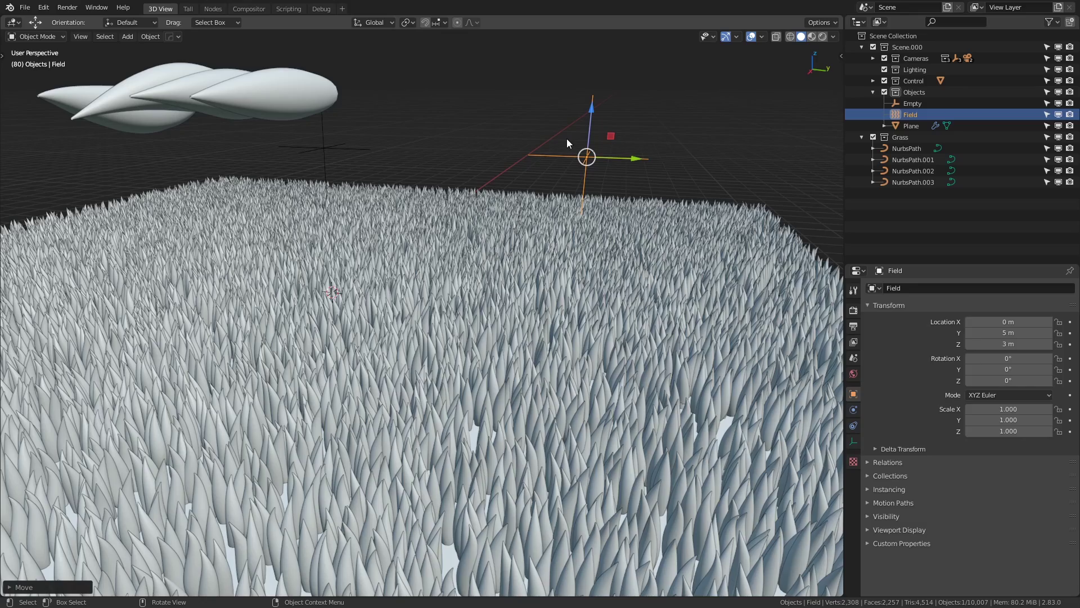
# Set the turbulence field's Size to 8 and test its effect by temporarily moving it over the grass.
pyautogui.click(853, 409)
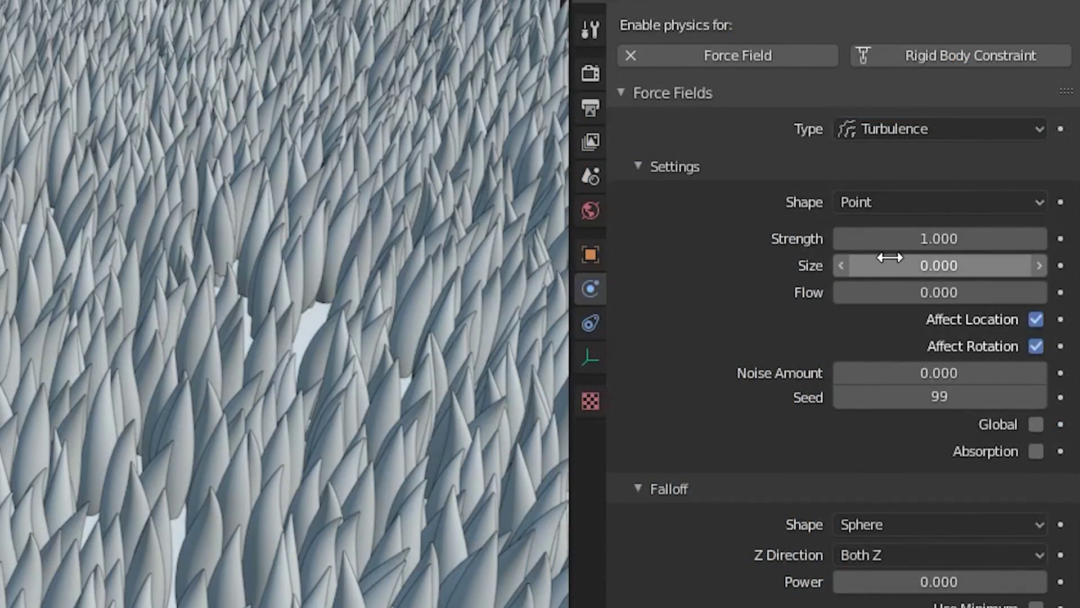
pyautogui.moveTo(990, 398); pyautogui.dragTo(995, 398)
pyautogui.moveTo(939, 265); pyautogui.dragTo(985, 265)
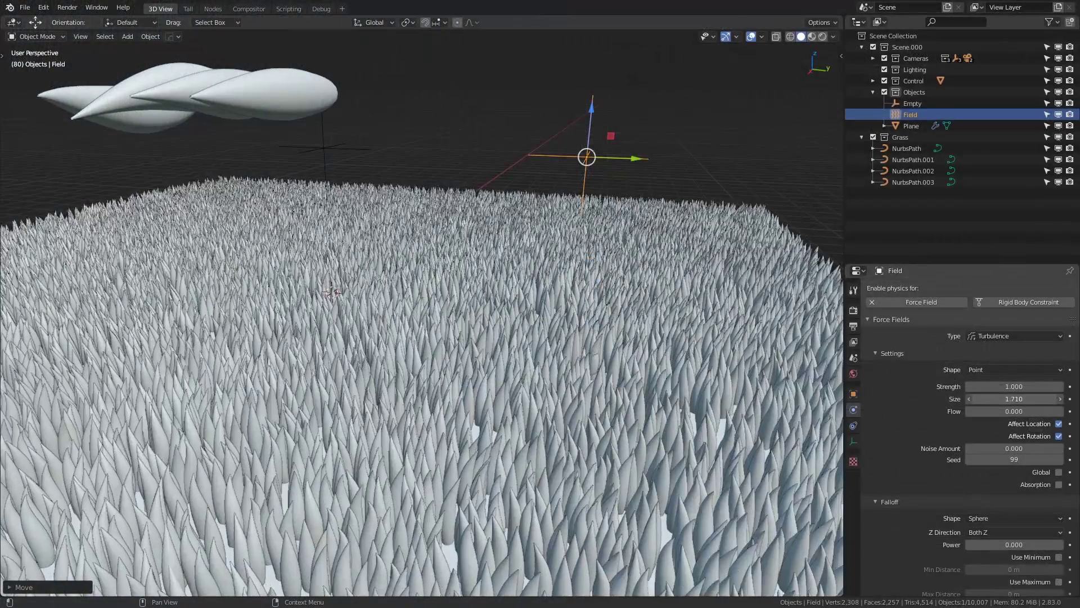
pyautogui.moveTo(1014, 398); pyautogui.dragTo(1057, 398)
pyautogui.click(999, 398)
pyautogui.write('0.0')
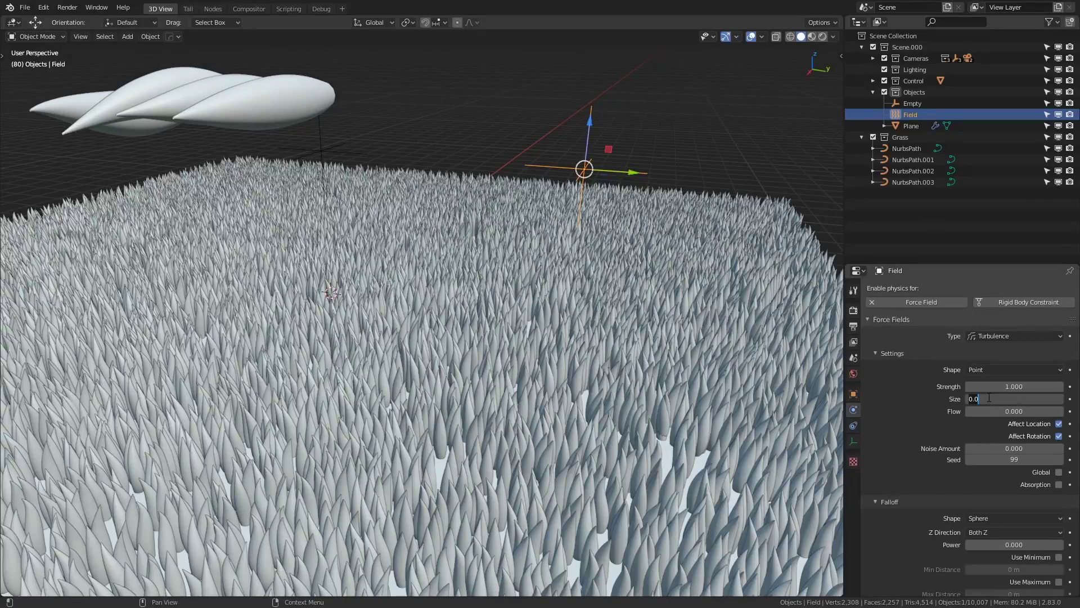
pyautogui.press('Return')
pyautogui.press('g')
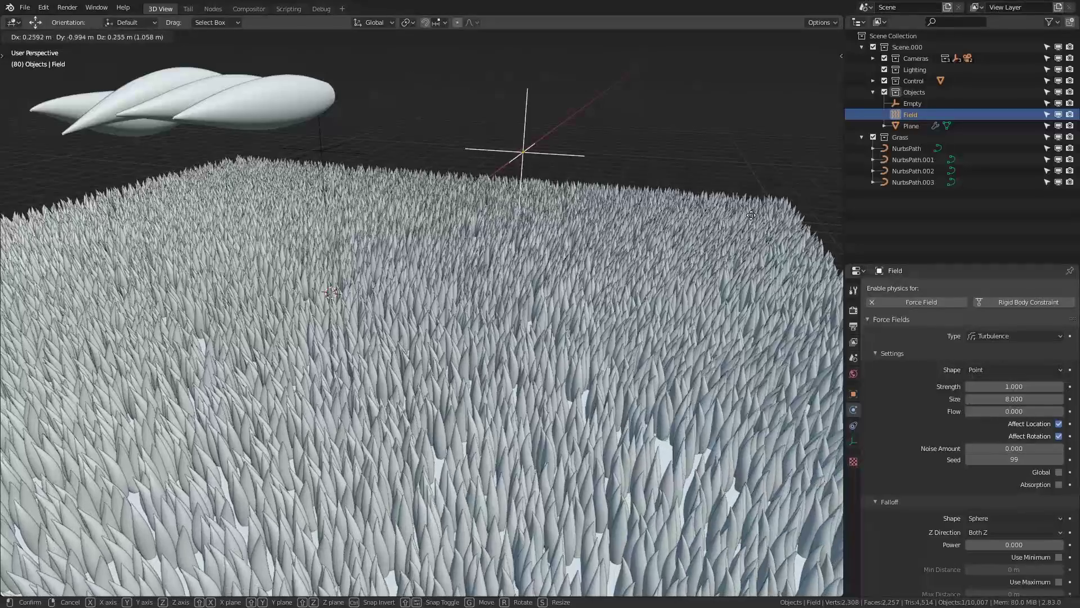
pyautogui.rightClick(142, 241)
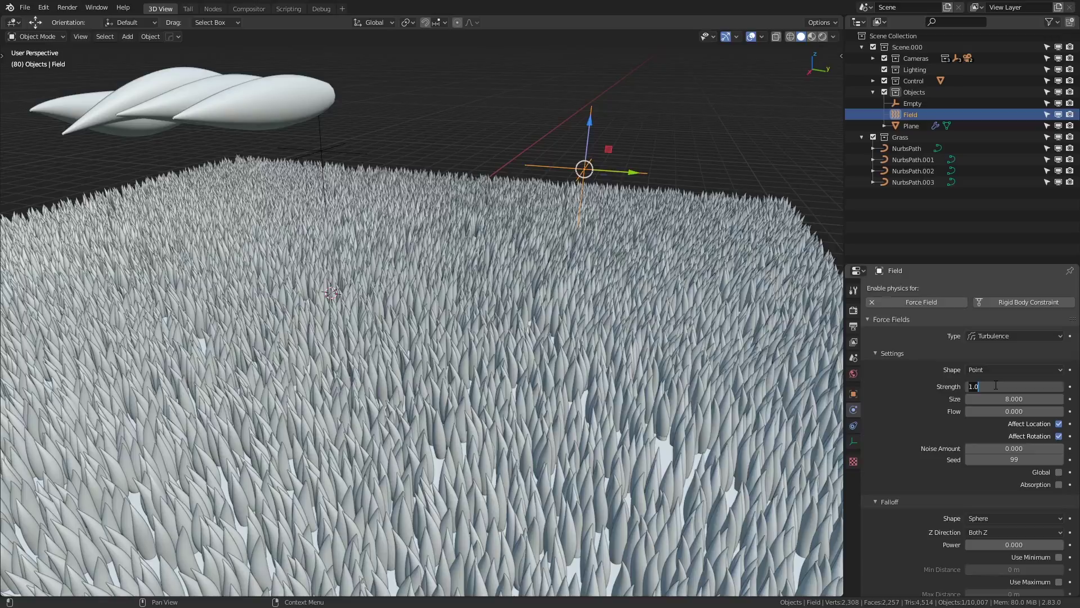
# Set the turbulence field's Strength to 5 and test its effect by temporarily moving it over the grass.
pyautogui.press('Return')
pyautogui.press('g')
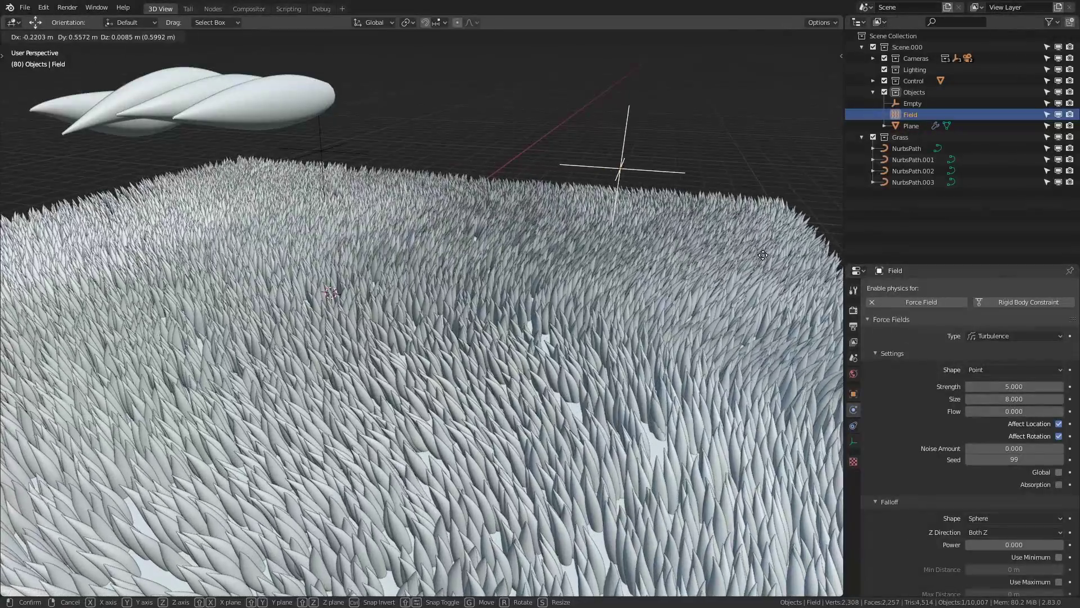
pyautogui.click(800, 258)
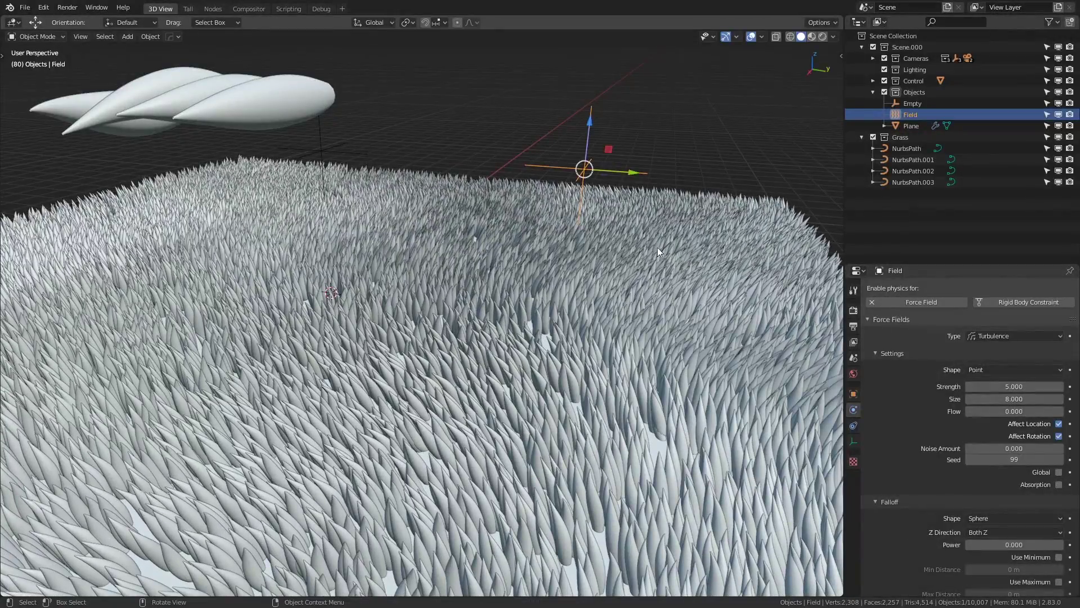
pyautogui.keyDown('shift'); pyautogui.moveTo(422, 242); pyautogui.dragTo(487, 255, button='middle'); pyautogui.keyUp('shift')
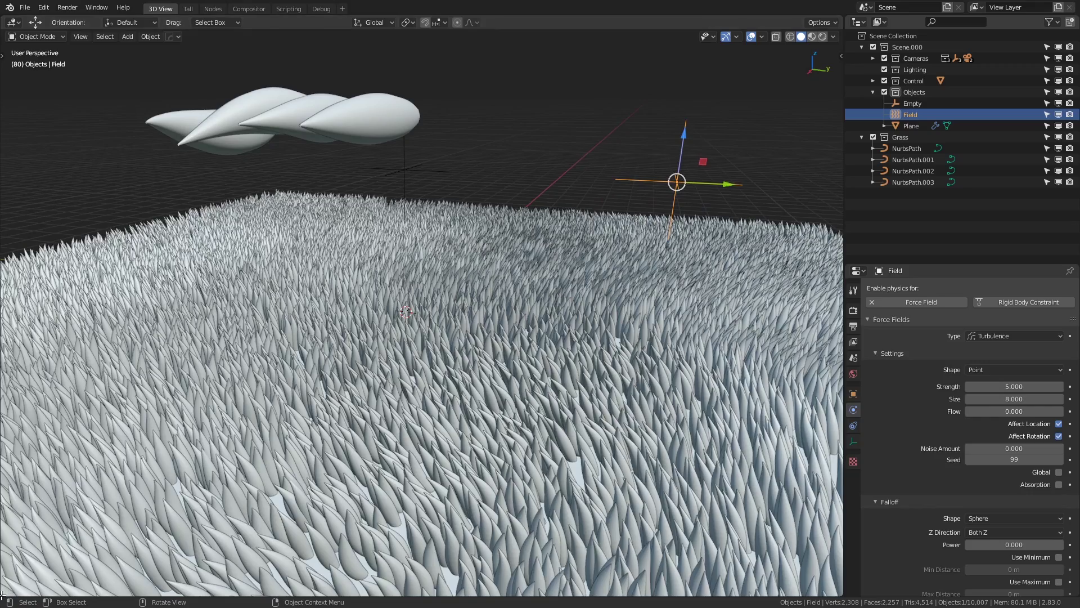
# Create a Timeline area below the 3D viewport and set the animation's end frame to 360.
pyautogui.moveTo(12, 594); pyautogui.dragTo(13, 434)
pyautogui.click(13, 433)
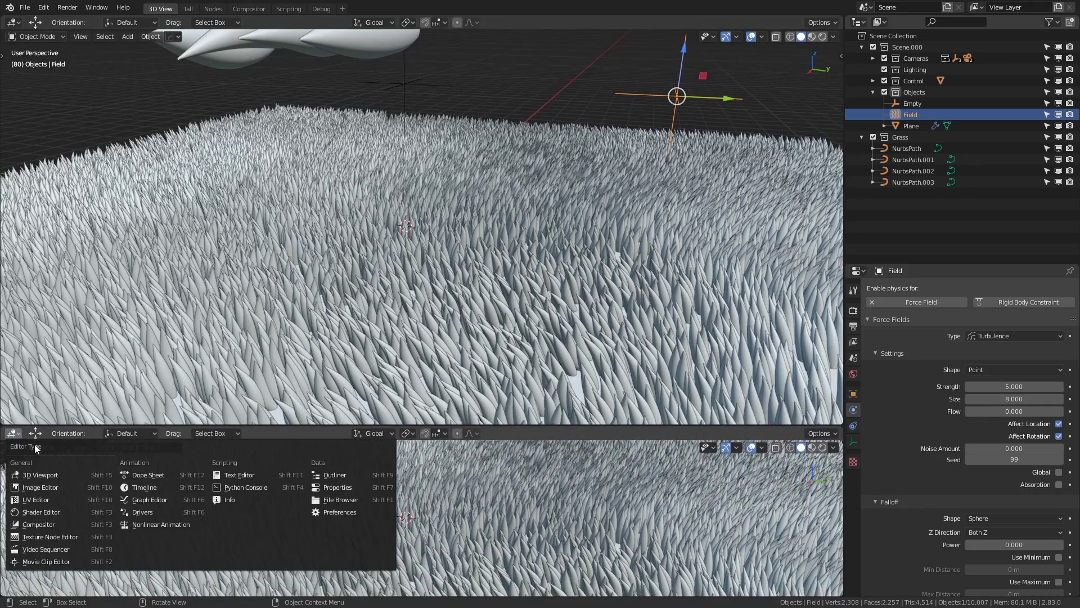
pyautogui.click(142, 487)
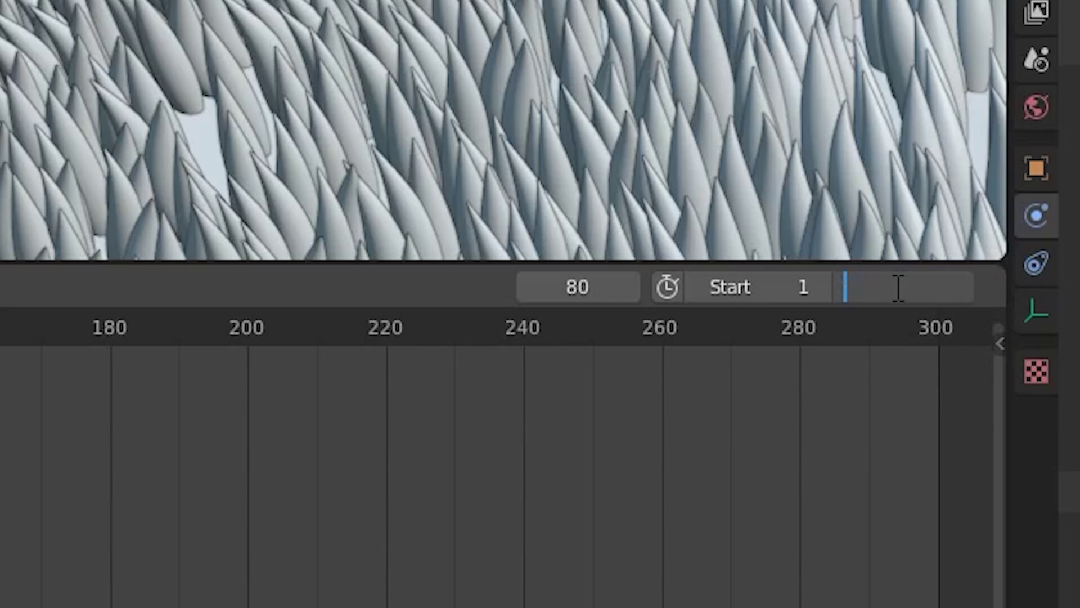
pyautogui.press('Return')
pyautogui.scroll(-7, 66, 455)
pyautogui.moveTo(66, 456); pyautogui.dragTo(0, 456, button='middle')
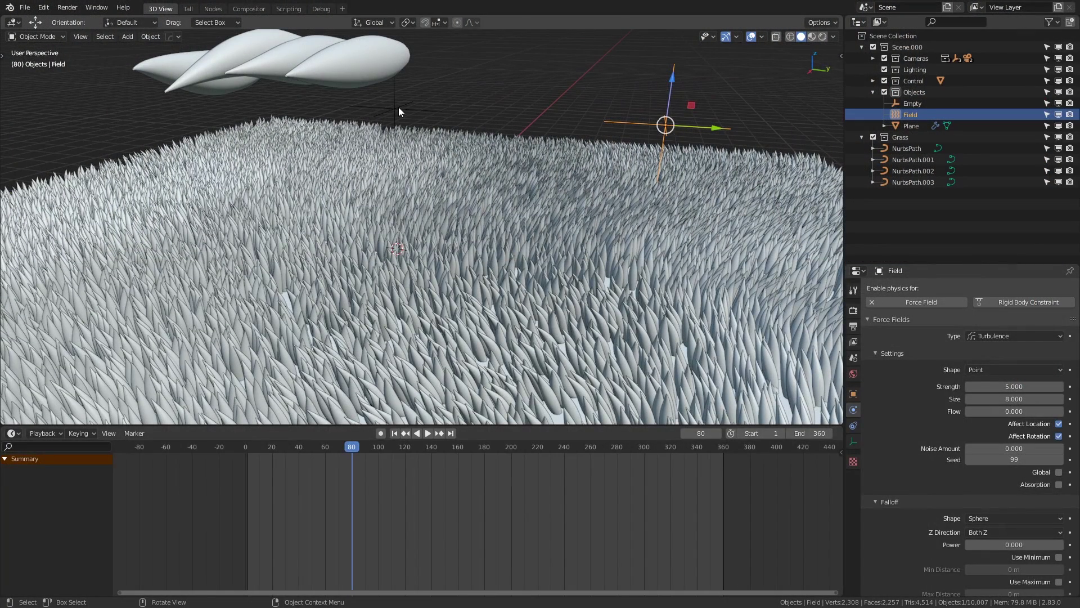
# Drive the empty's Z rotation with the expression #frame/180*pi and try it on the timeline.
pyautogui.click(397, 109)
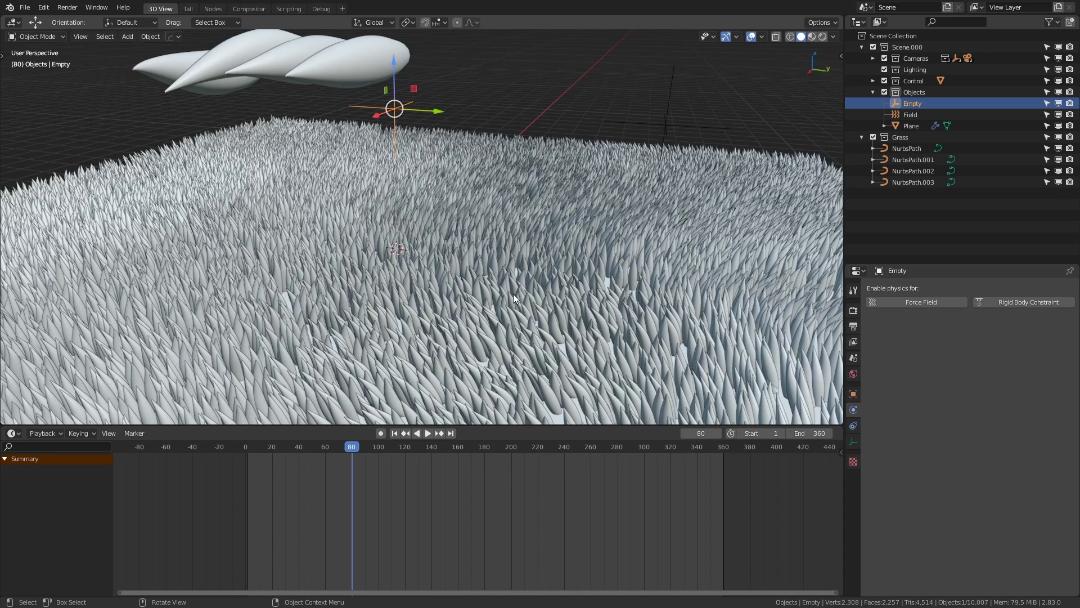
pyautogui.press('n')
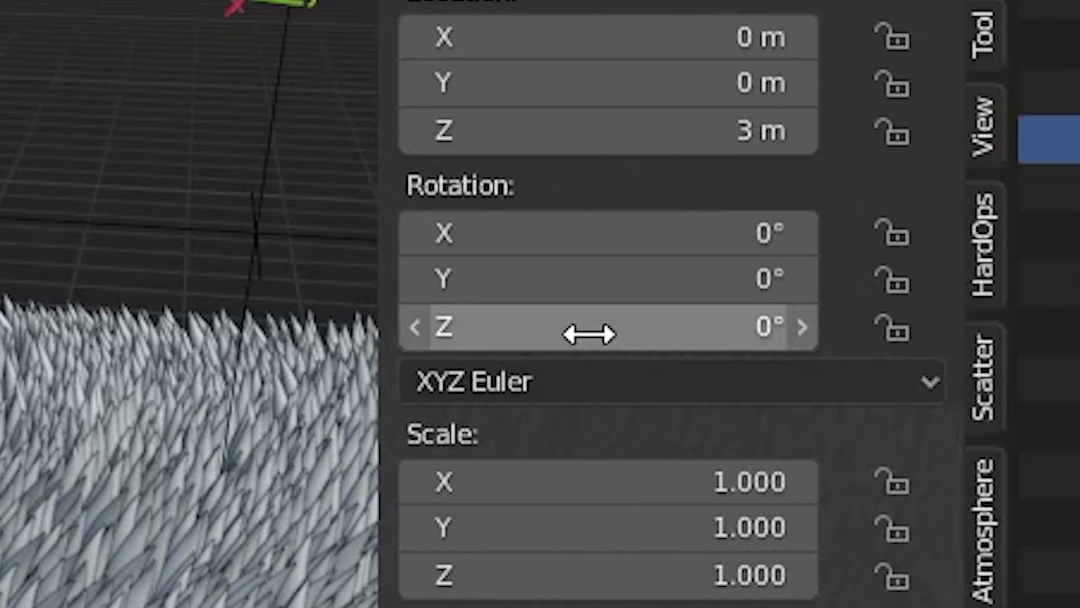
pyautogui.click(747, 148)
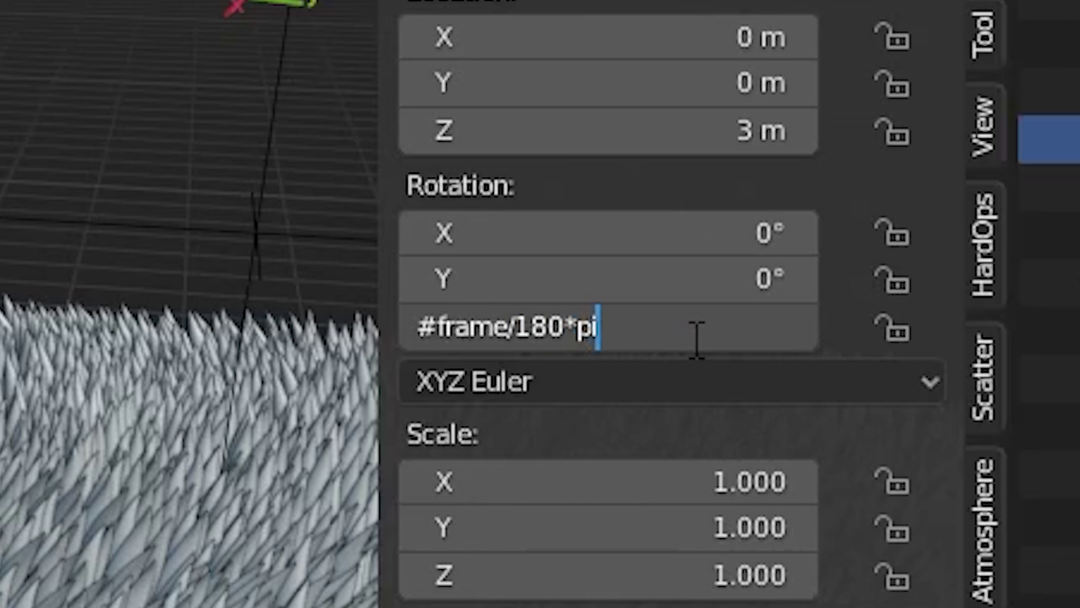
pyautogui.press('Return')
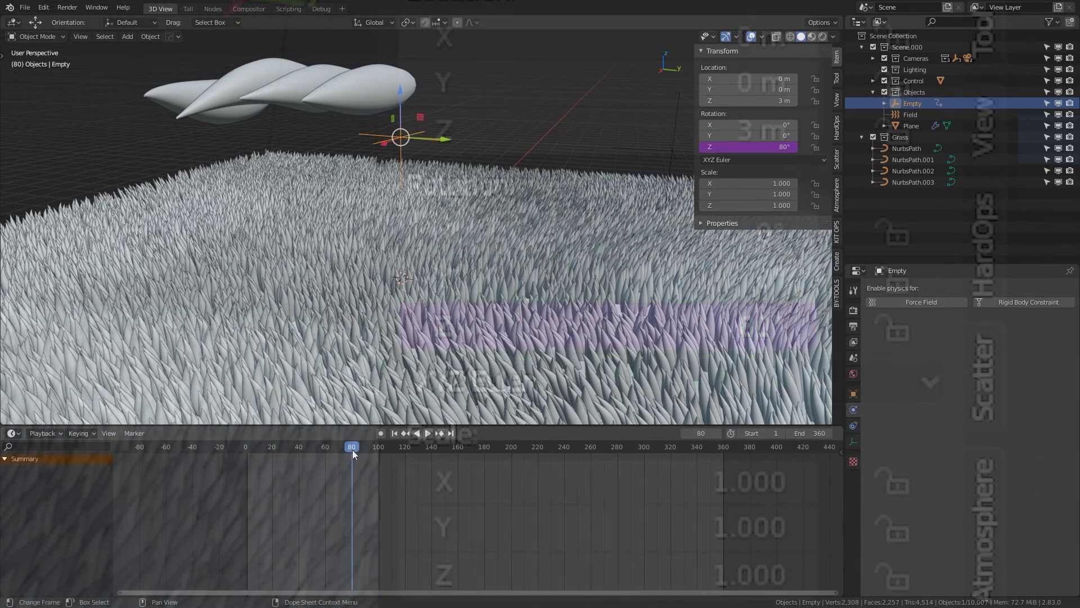
pyautogui.moveTo(353, 450)
pyautogui.mouseDown()
pyautogui.moveTo(258, 451)
pyautogui.moveTo(397, 459)
pyautogui.moveTo(319, 460)
pyautogui.moveTo(342, 454)
pyautogui.mouseUp()
pyautogui.press('space')
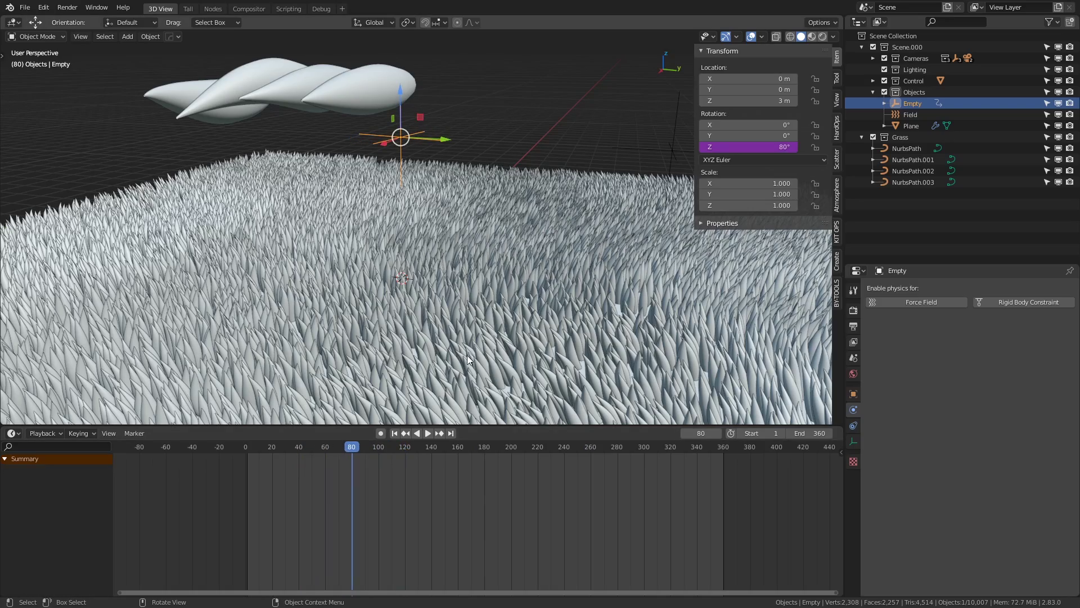
# Parent the turbulence field to the rotating empty using Object (Keep Transform).
pyautogui.moveTo(468, 359); pyautogui.dragTo(457, 304, button='middle')
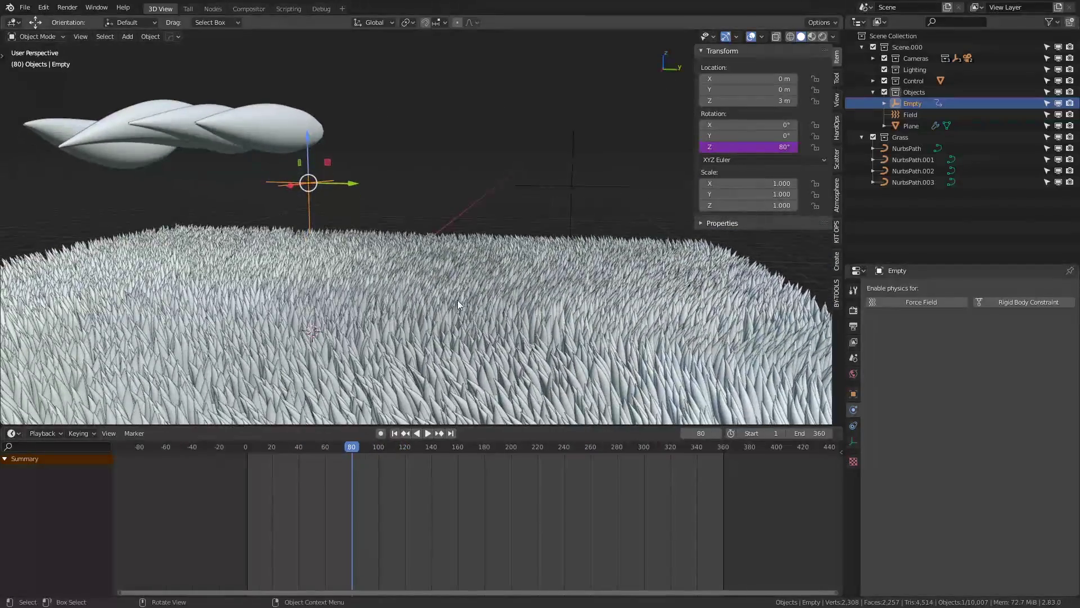
pyautogui.click(571, 188)
pyautogui.keyDown('shift'); pyautogui.click(313, 185); pyautogui.keyUp('shift')
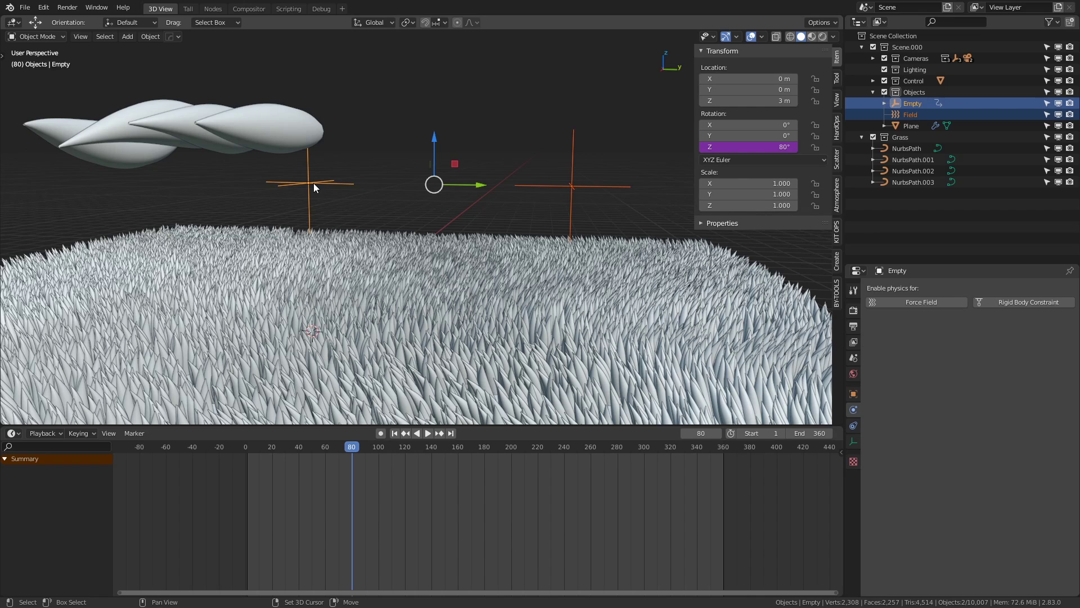
pyautogui.click(575, 189)
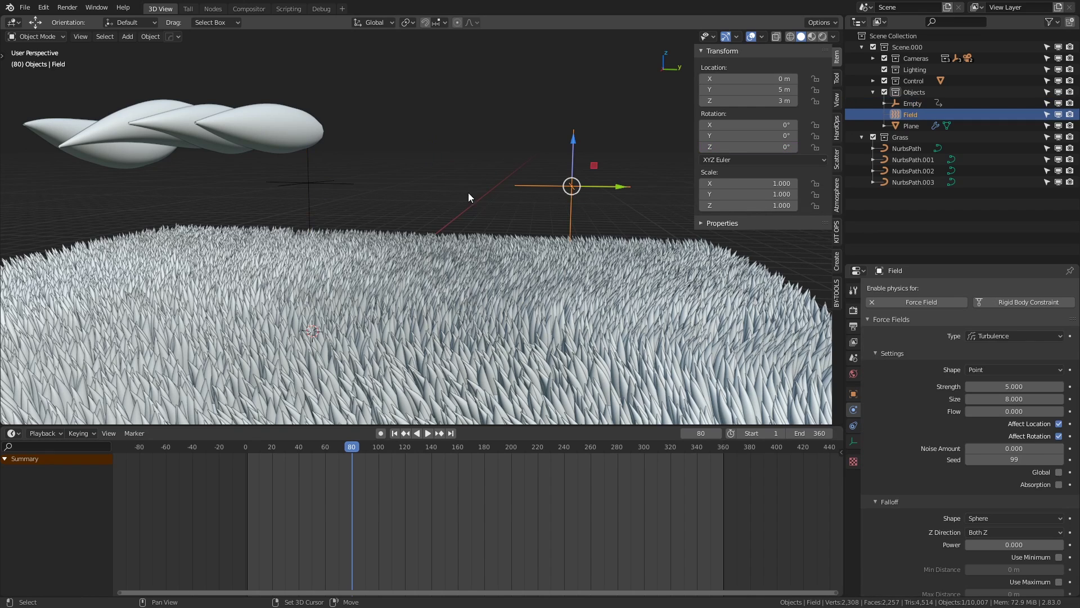
pyautogui.keyDown('shift'); pyautogui.click(308, 183); pyautogui.keyUp('shift')
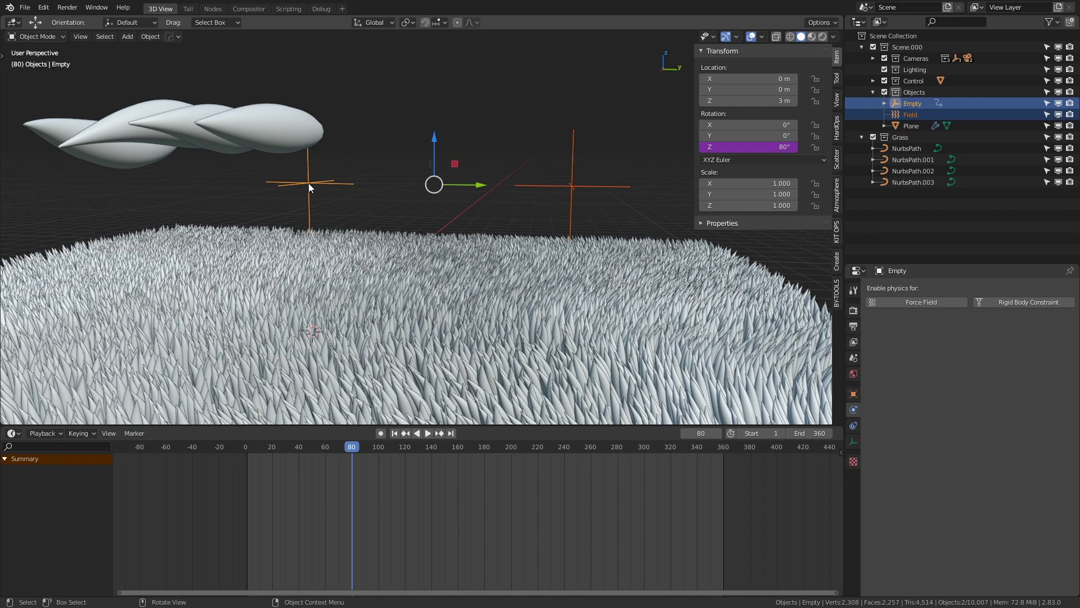
pyautogui.hotkey('ctrl', 'p')
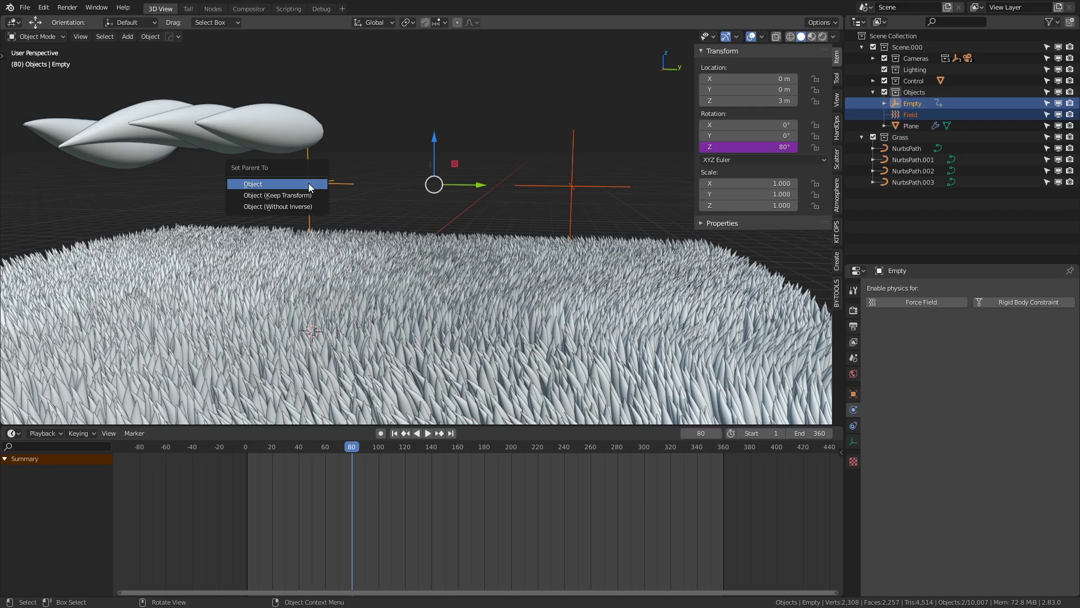
pyautogui.click(291, 198)
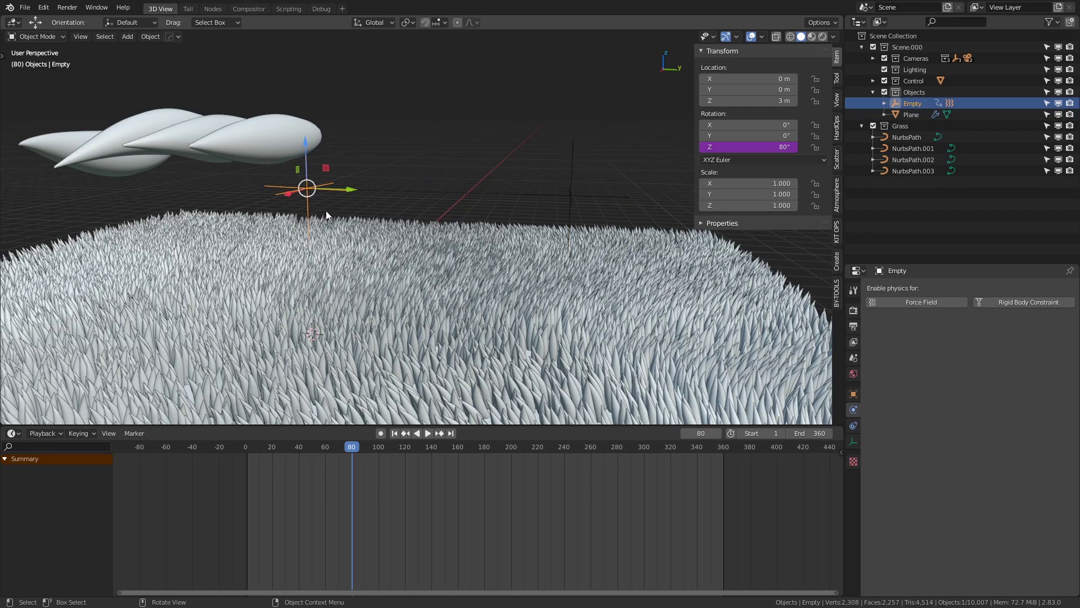
# Test-rotate the empty without keeping the rotation and play the animation to examine how the circling field moves the grass.
pyautogui.press('r')
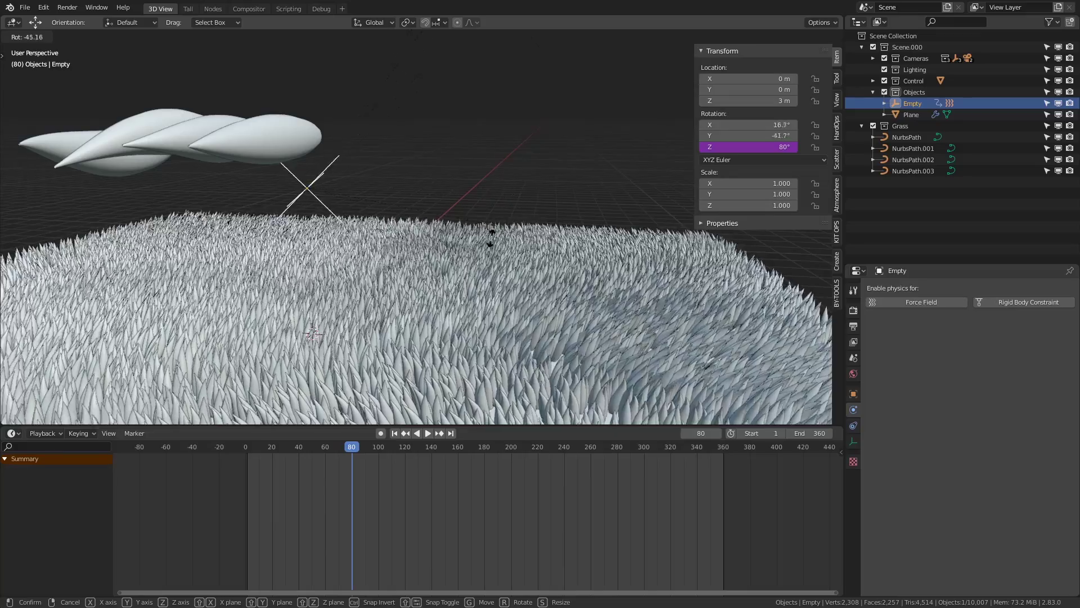
pyautogui.press('Escape')
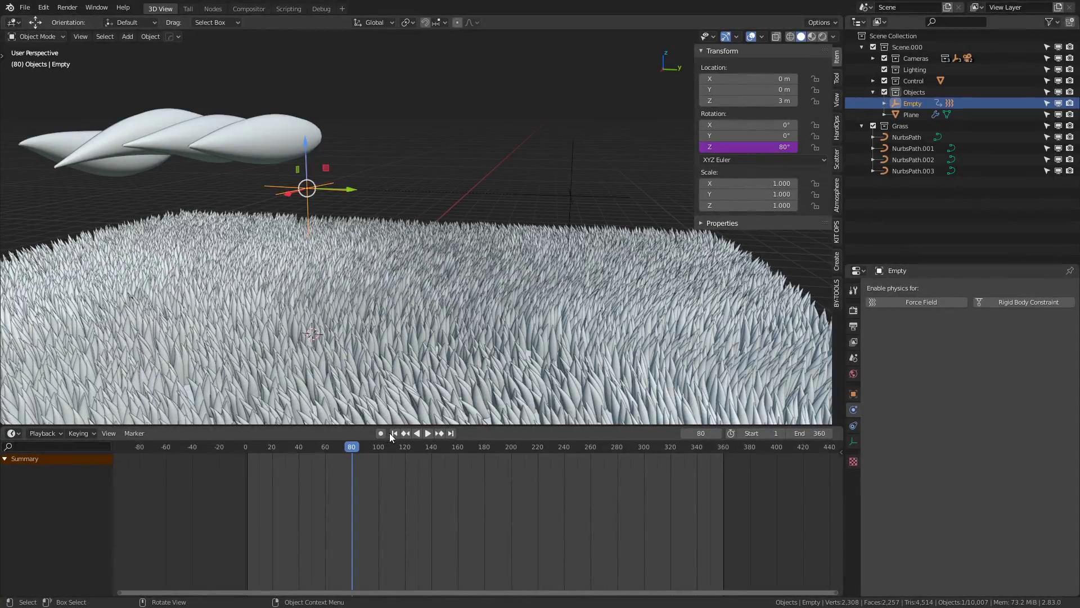
pyautogui.click(405, 434)
pyautogui.press('space')
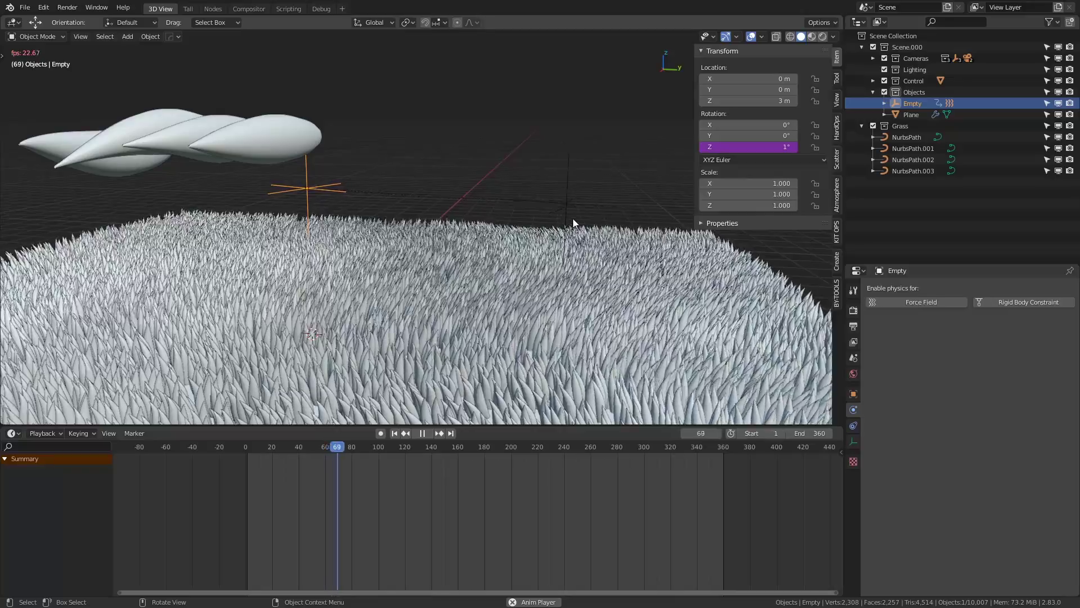
pyautogui.keyDown('shift'); pyautogui.moveTo(400, 271); pyautogui.dragTo(421, 216, button='middle'); pyautogui.keyUp('shift')
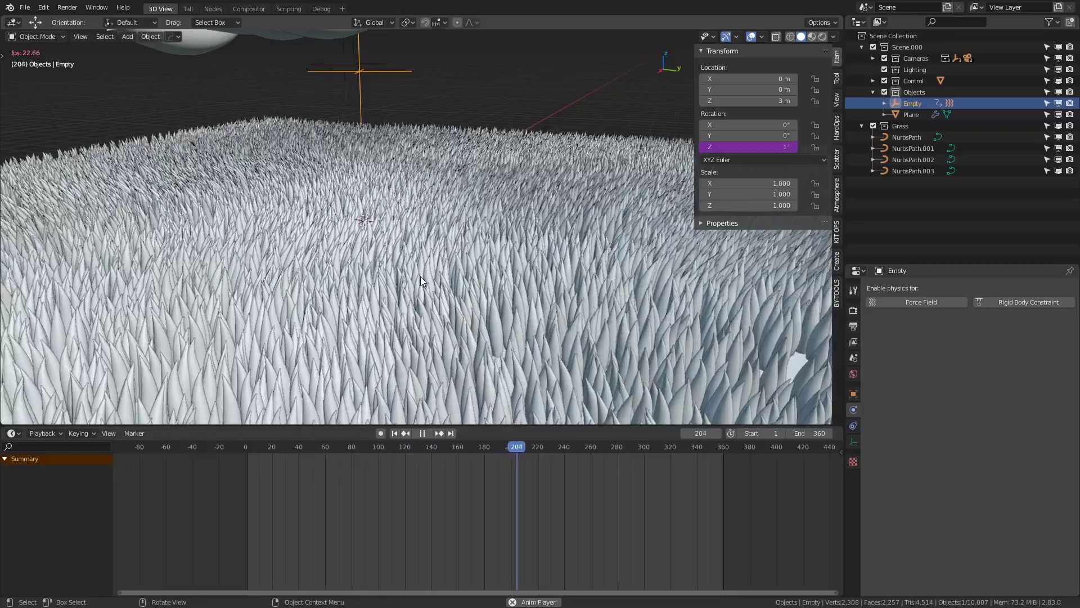
pyautogui.press('n')
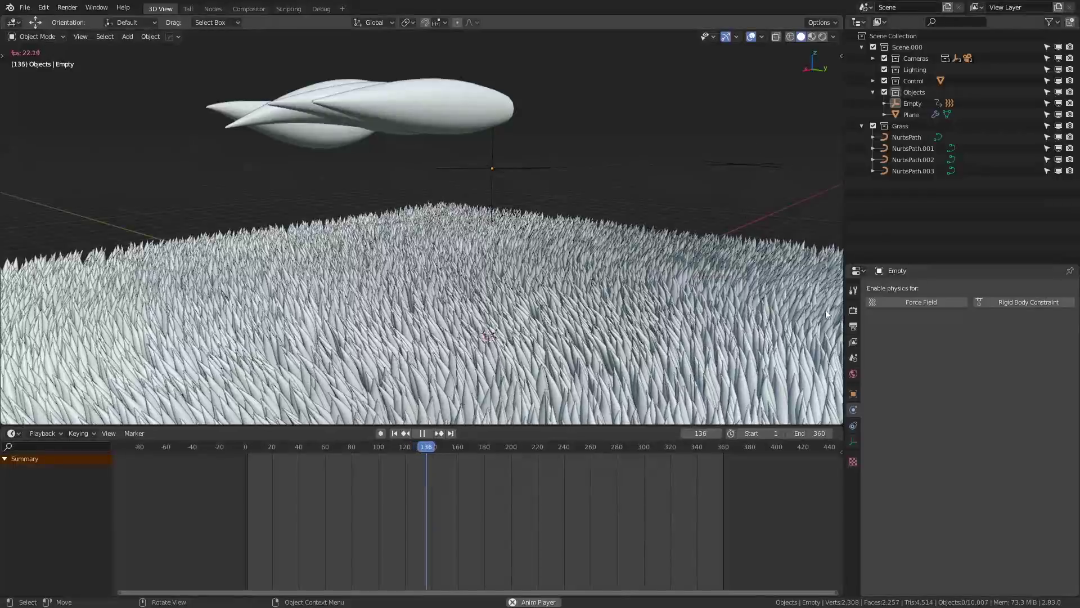
# Set the View Transform to Standard in the scene's render color management.
pyautogui.click(853, 310)
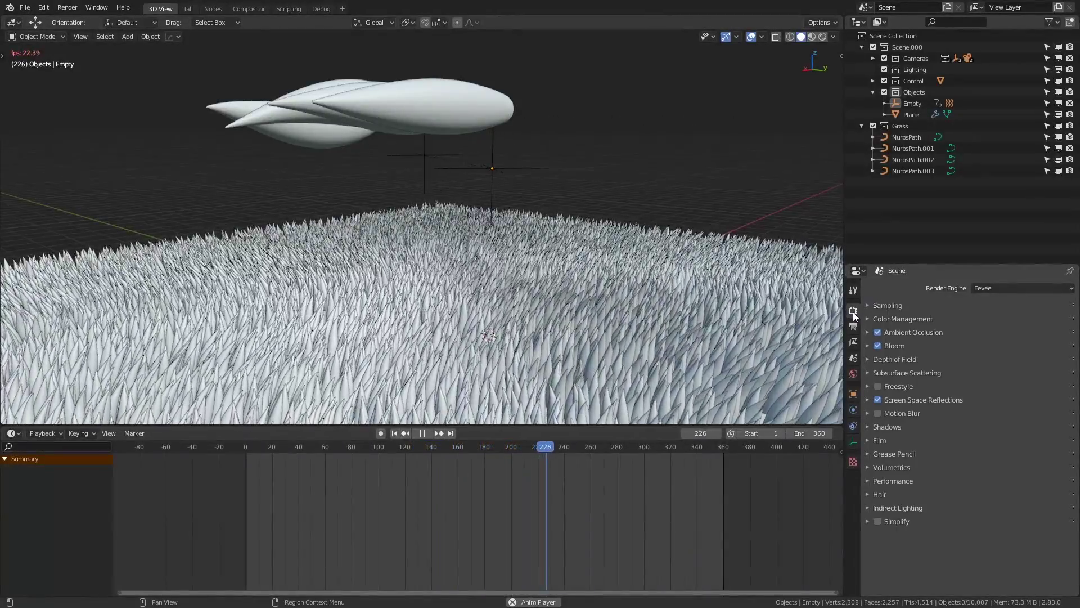
pyautogui.click(883, 318)
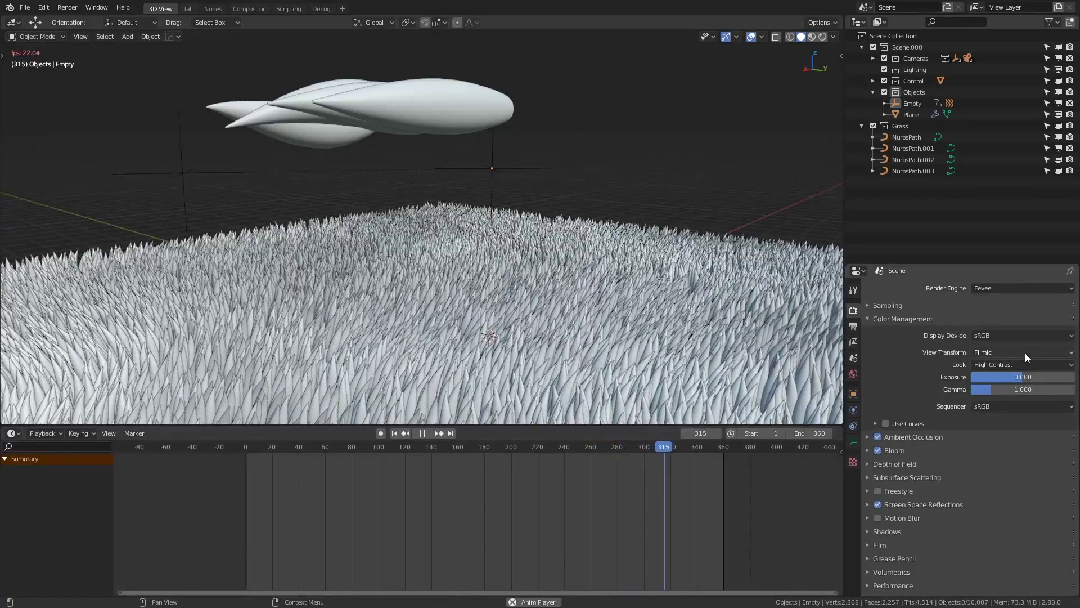
pyautogui.click(1010, 353)
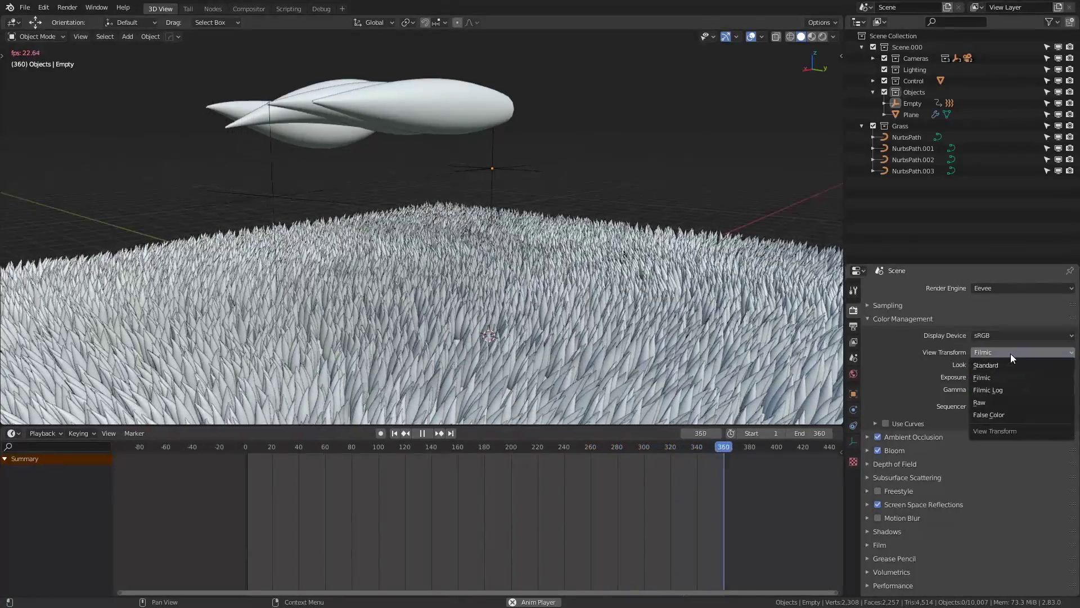
pyautogui.click(1002, 364)
# Preview the playing animation in Rendered shading, keep the color management Look at High Contrast, and stop playback.
pyautogui.press('z')
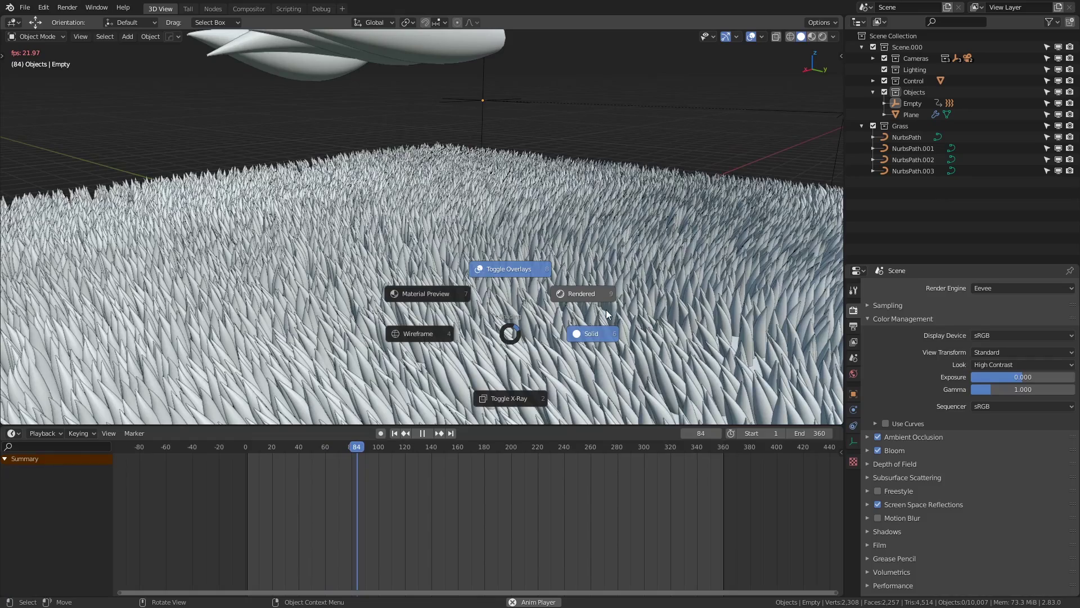
pyautogui.click(584, 293)
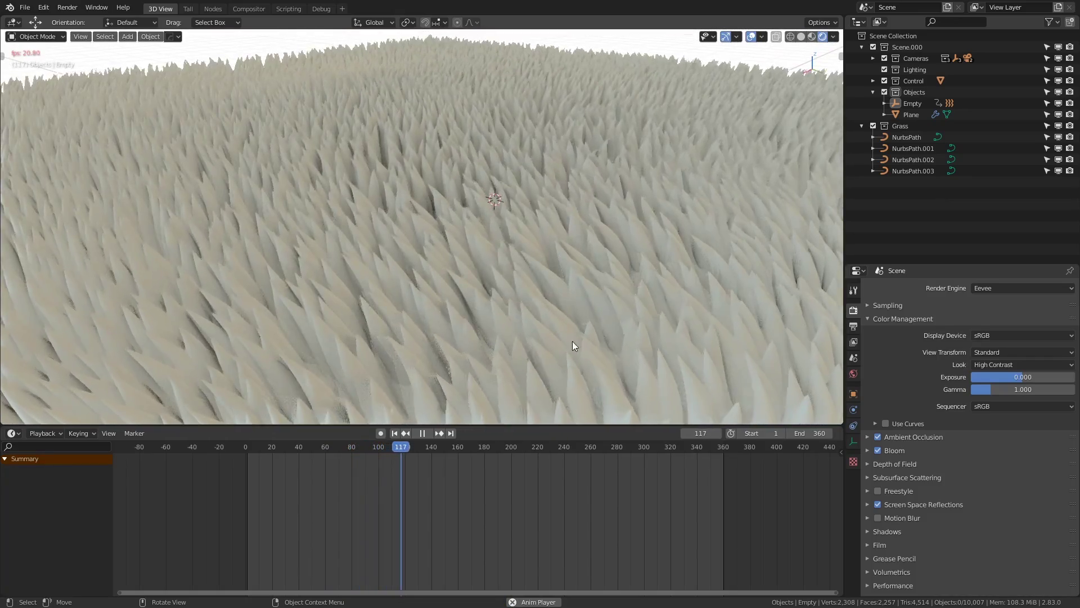
pyautogui.click(991, 366)
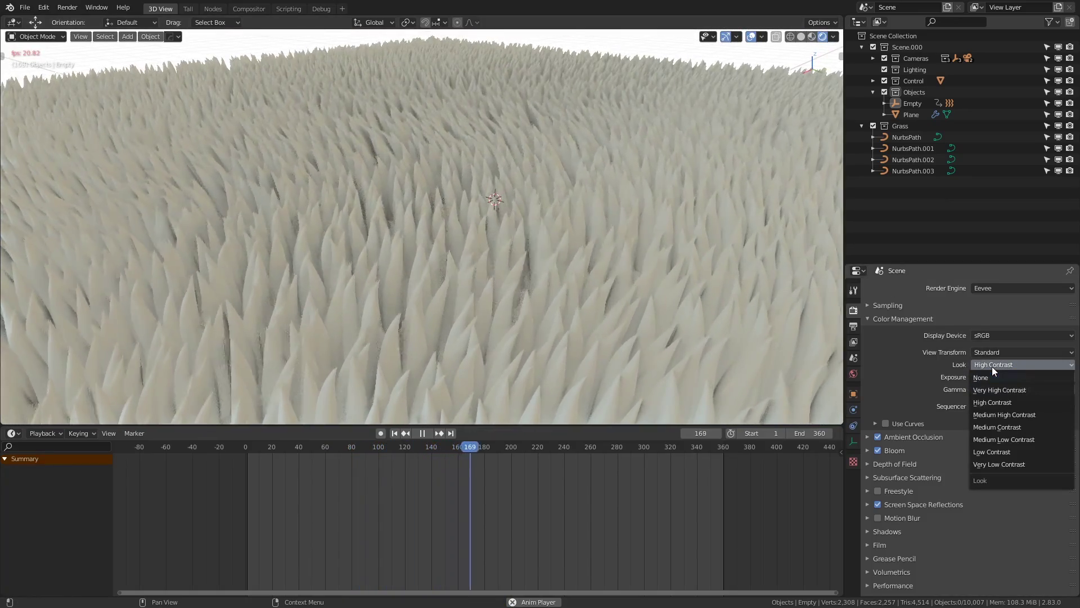
pyautogui.click(993, 405)
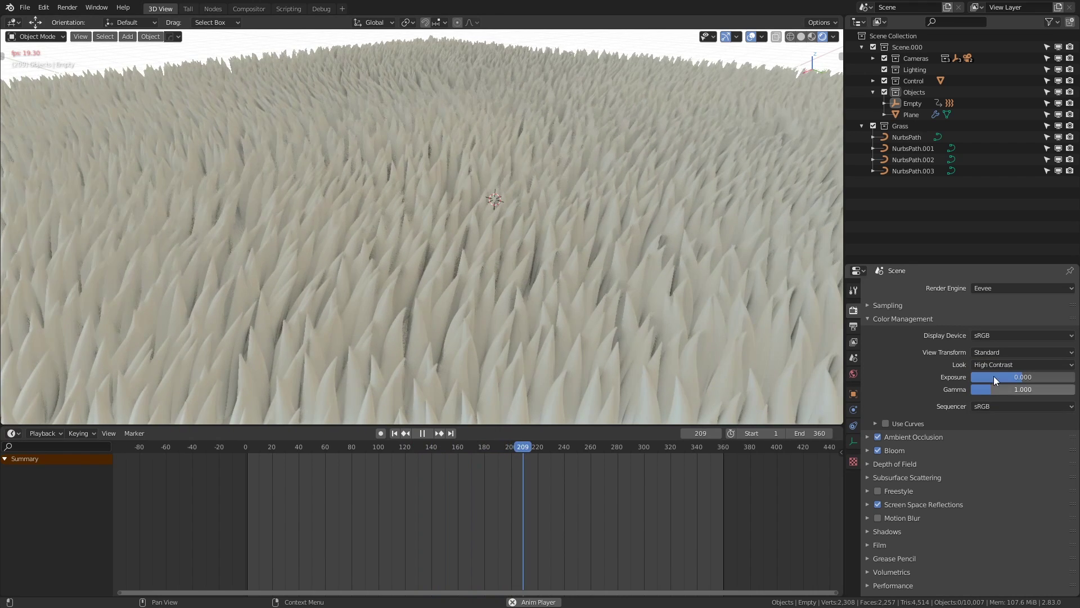
pyautogui.press('space')
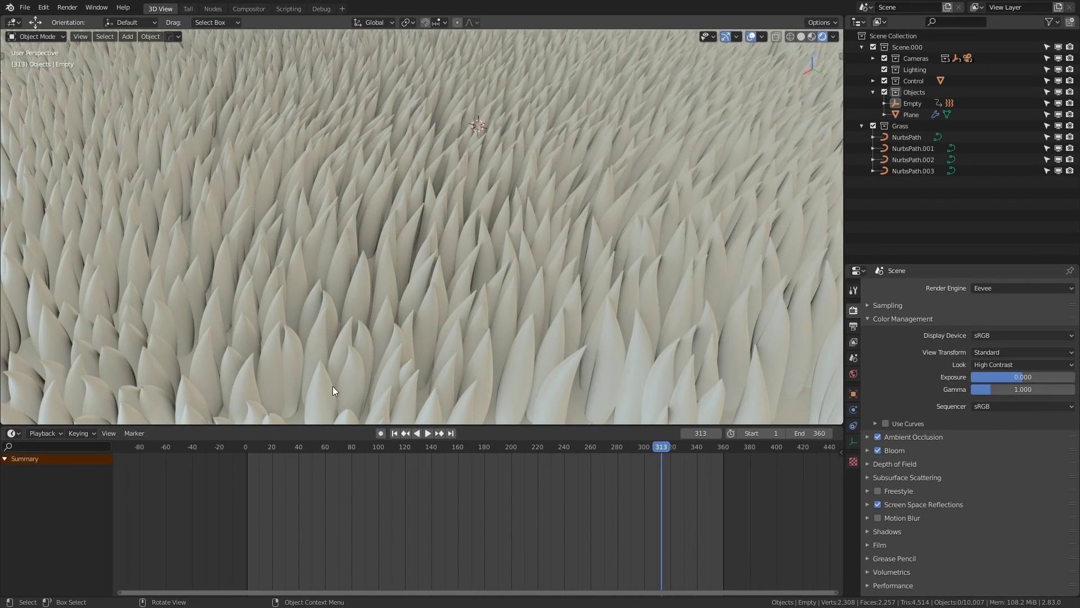
# Turn the Timeline area into a Shader Editor showing Object materials.
pyautogui.click(11, 433)
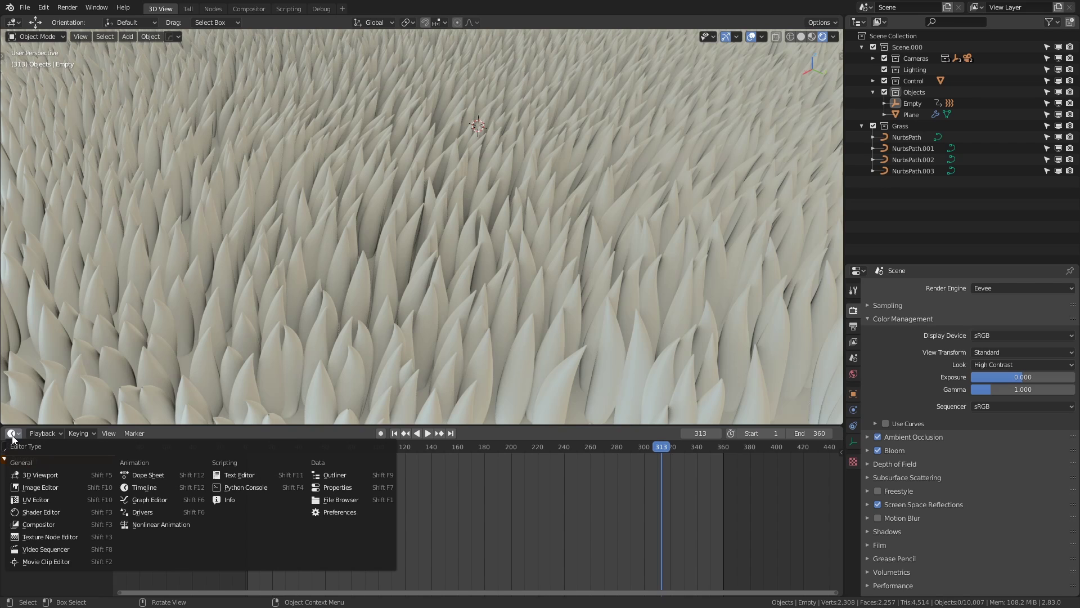
pyautogui.click(39, 511)
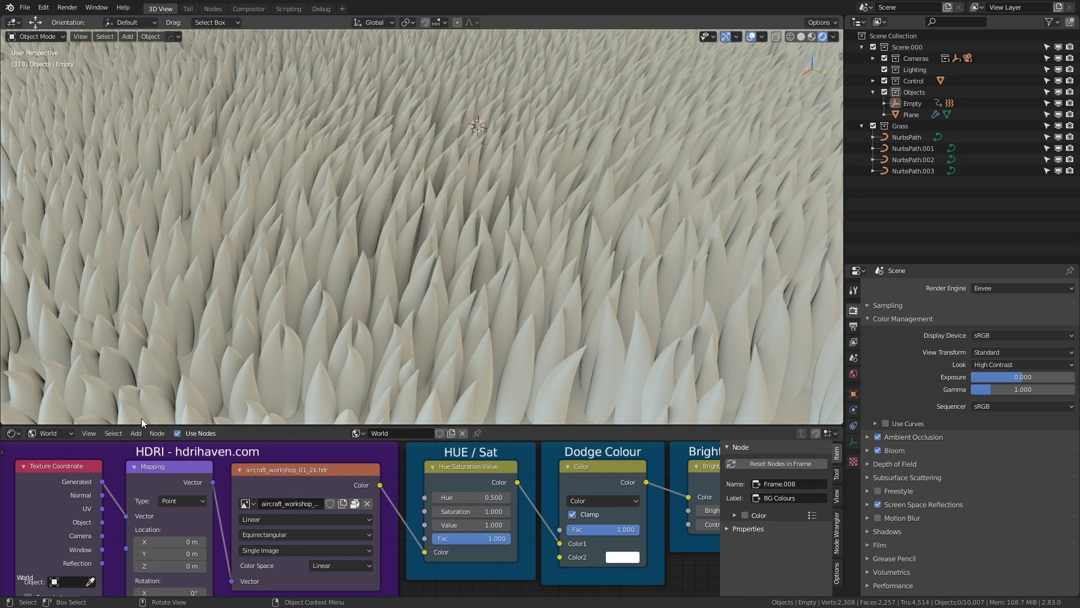
pyautogui.click(49, 433)
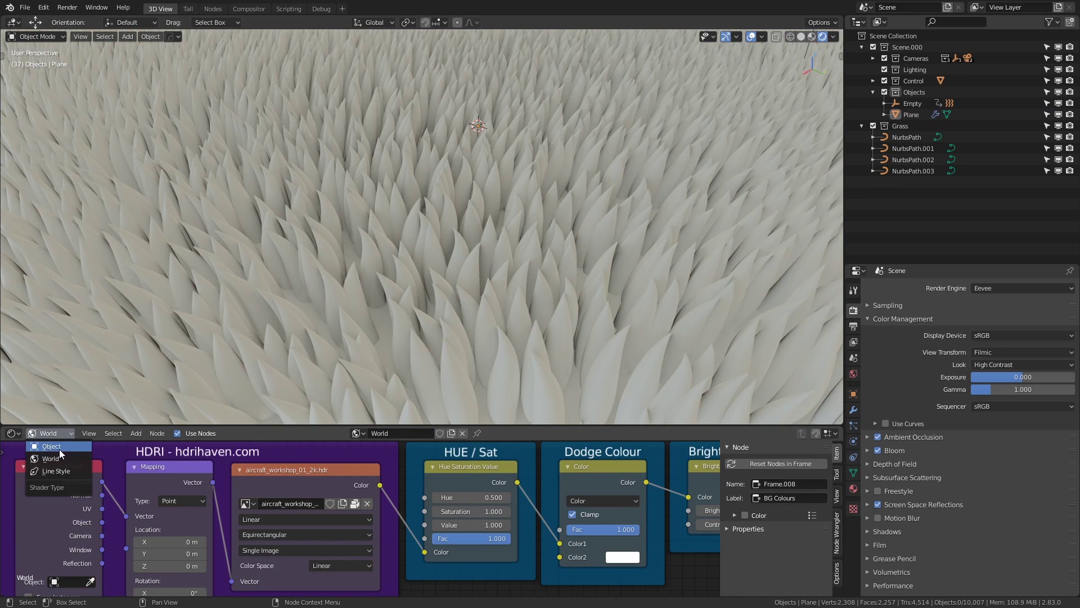
pyautogui.click(60, 448)
# Select the straight grass blade curve NurbsPath and give it a new material.
pyautogui.scroll(-10, 360, 258)
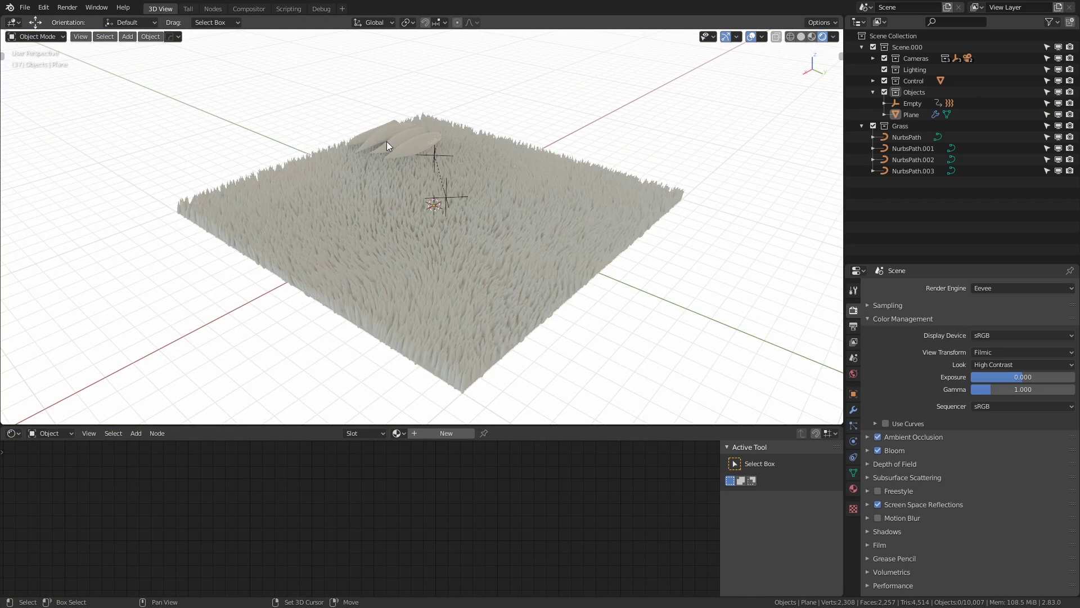
pyautogui.keyDown('shift'); pyautogui.moveTo(386, 149); pyautogui.dragTo(403, 244, button='middle'); pyautogui.keyUp('shift')
pyautogui.scroll(8, 403, 244)
pyautogui.moveTo(444, 316); pyautogui.dragTo(520, 340, button='middle')
pyautogui.click(498, 292)
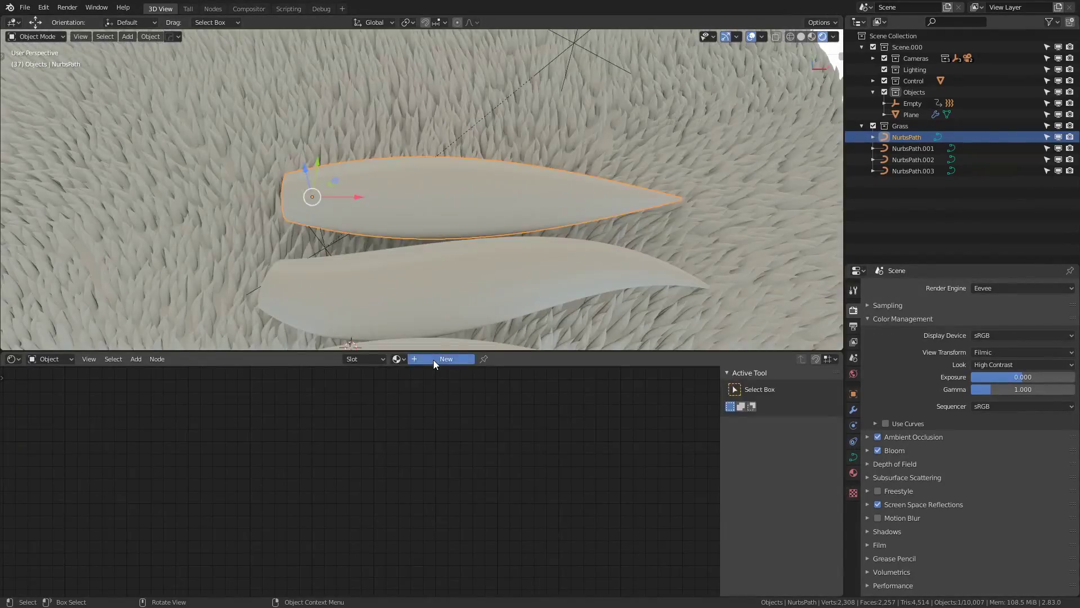
pyautogui.click(433, 359)
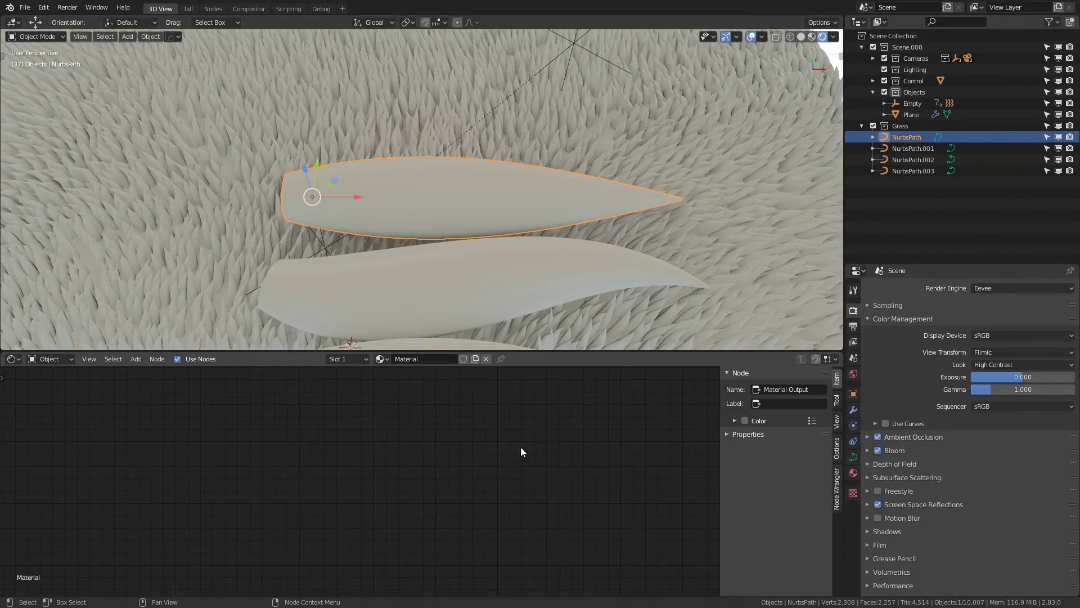
# Delete the new material's default shader node, leaving only the Material Output.
pyautogui.moveTo(554, 497); pyautogui.dragTo(434, 438, button='middle')
pyautogui.click(459, 427)
pyautogui.press('x')
# Add a Texture Coordinate node well ahead of the Material Output in the blade's material.
pyautogui.scroll(-2, 282, 420)
pyautogui.scroll(1, 181, 421)
pyautogui.click(126, 414)
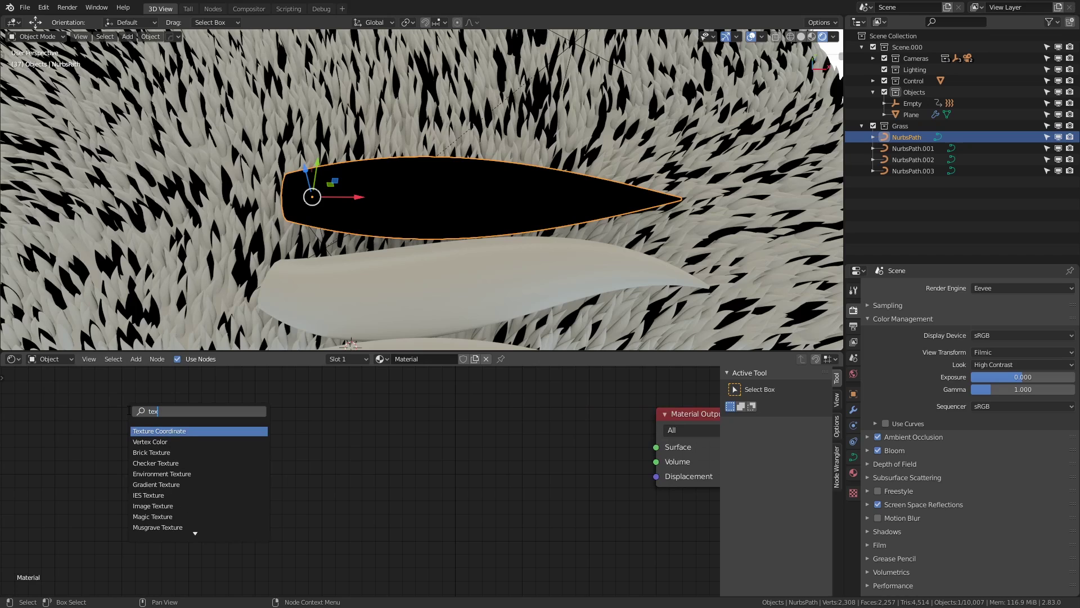
pyautogui.click(179, 431)
pyautogui.click(196, 427)
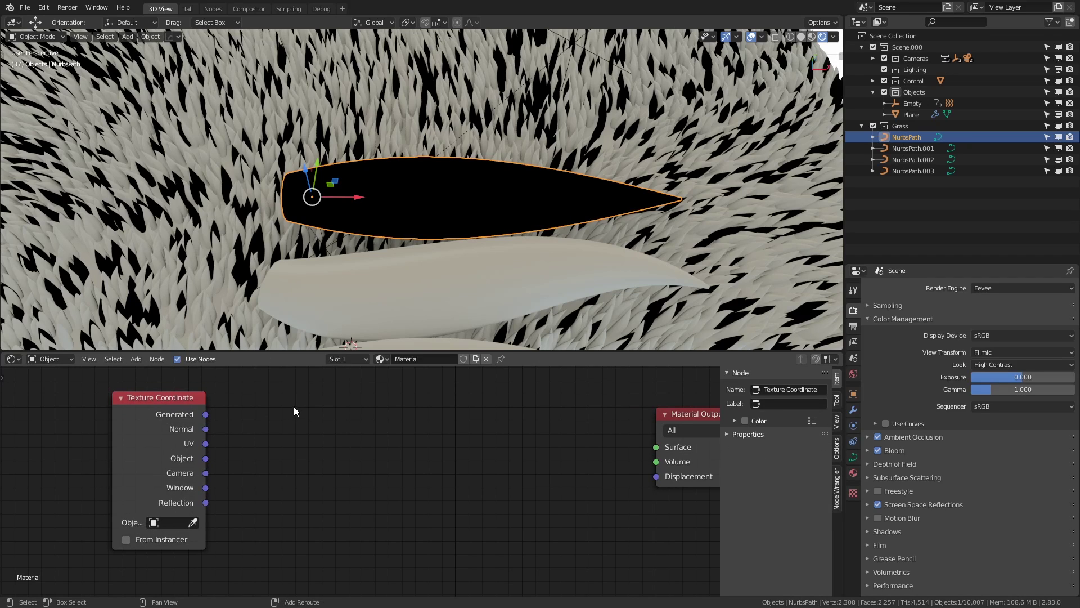
# Add a Mapping node and connect the Texture Coordinate's UV output to its Vector input.
pyautogui.hotkey('shift', 'a')
pyautogui.click(294, 406)
pyautogui.write('ma')
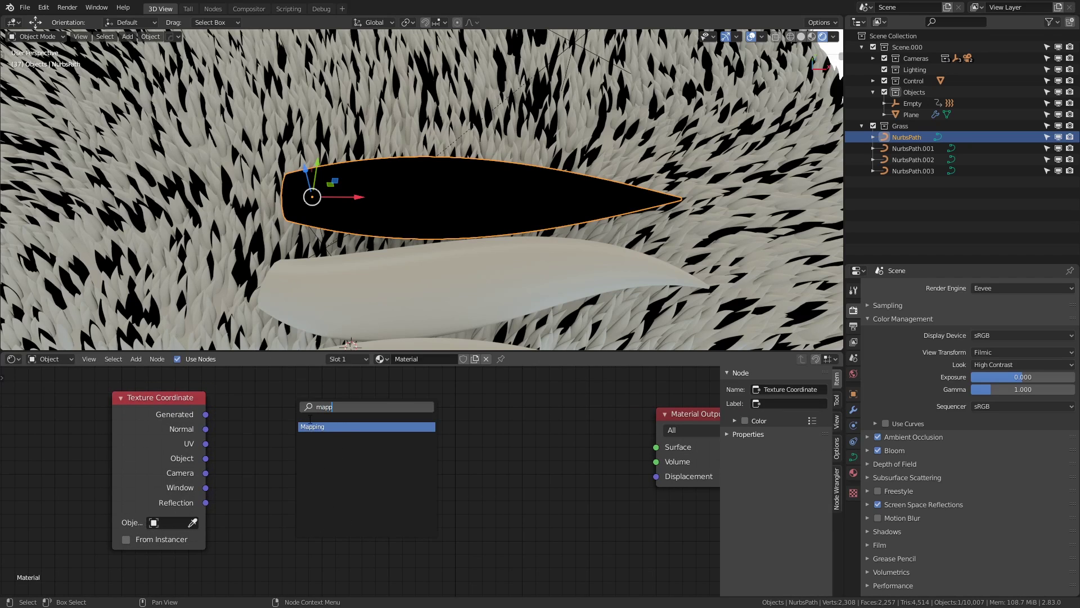
pyautogui.write('pp')
pyautogui.press('Return')
pyautogui.click(301, 467)
pyautogui.scroll(2, 301, 467)
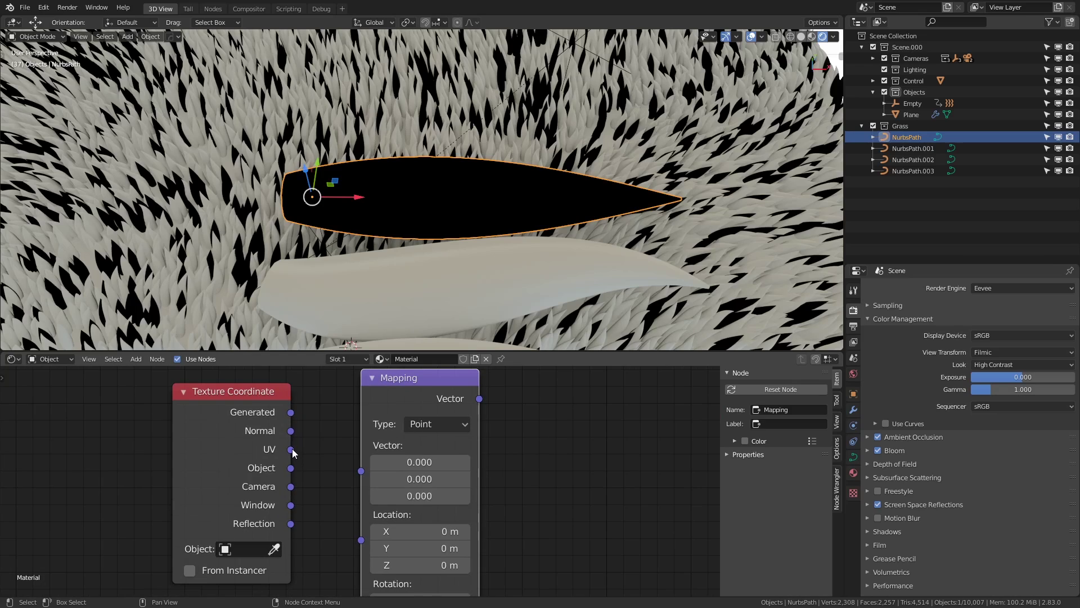
pyautogui.moveTo(291, 450); pyautogui.dragTo(363, 475)
# Add a Gradient Texture node and feed its Vector input from the Mapping node.
pyautogui.moveTo(585, 446); pyautogui.dragTo(408, 438, button='middle')
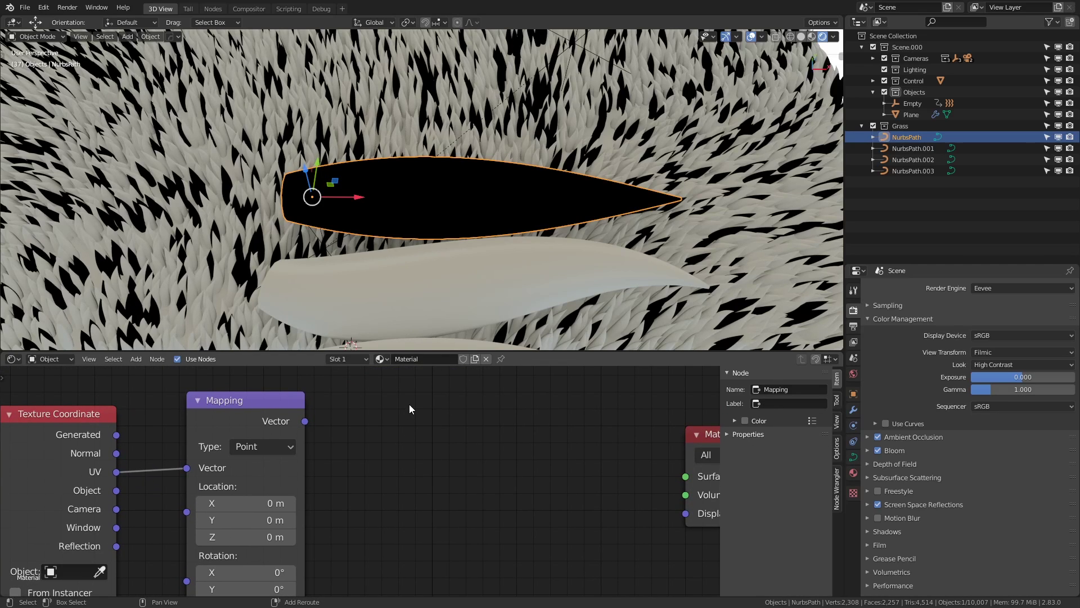
pyautogui.hotkey('shift', 'a')
pyautogui.click(410, 409)
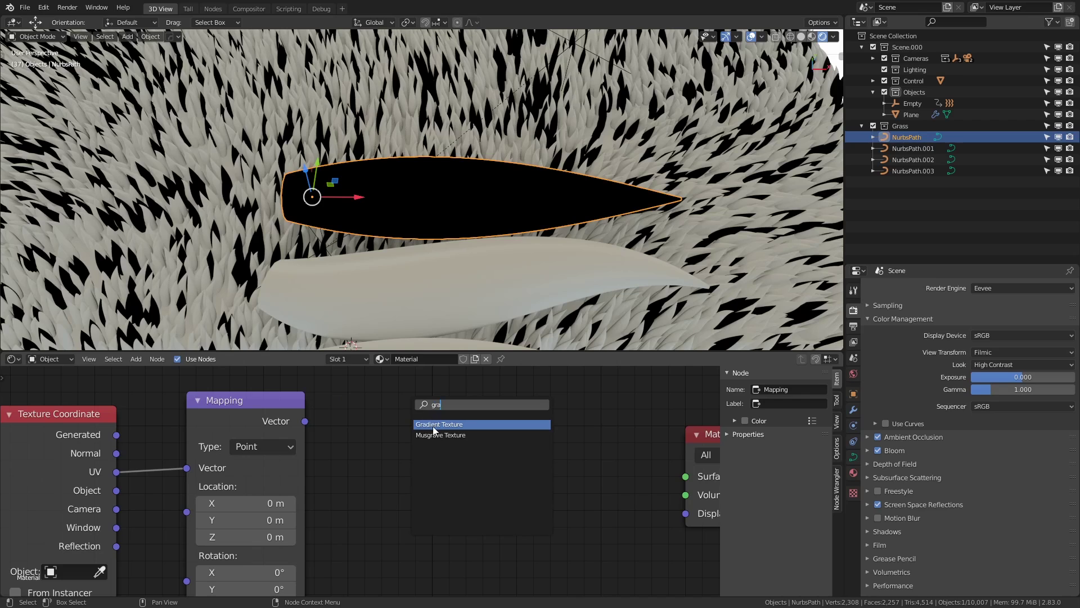
pyautogui.click(432, 424)
pyautogui.click(340, 444)
pyautogui.moveTo(304, 421); pyautogui.dragTo(338, 490)
# Add a ColorRamp node, linking the Gradient Texture's Color to its Fac and its Color to the Material Output's Surface.
pyautogui.moveTo(458, 478); pyautogui.dragTo(225, 484, button='middle')
pyautogui.moveTo(497, 448); pyautogui.dragTo(620, 444)
pyautogui.moveTo(391, 422); pyautogui.dragTo(412, 426, button='middle')
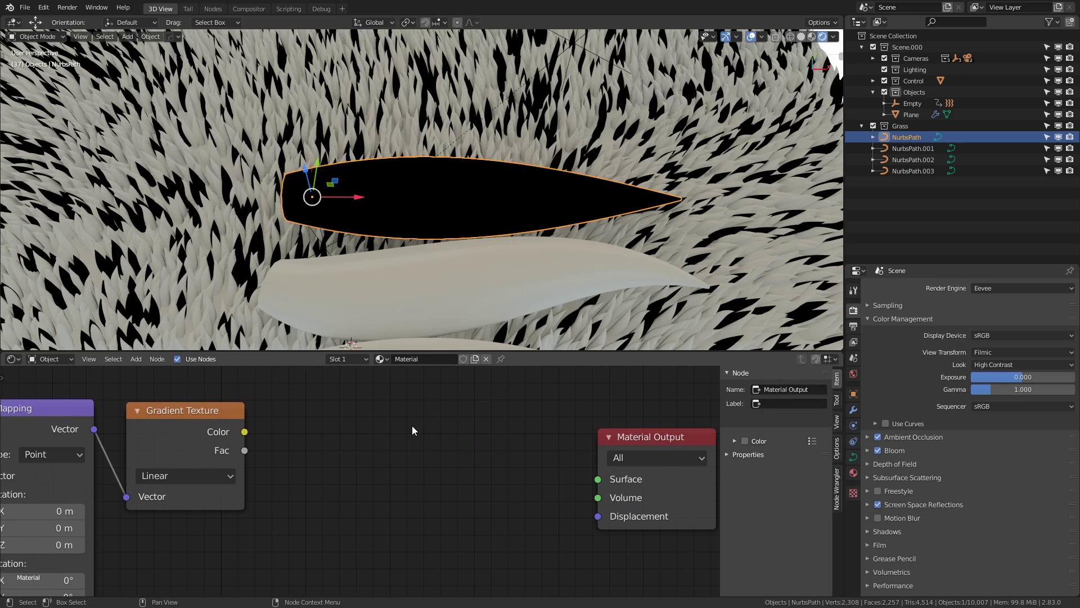
pyautogui.hotkey('shift', 'a')
pyautogui.click(370, 399)
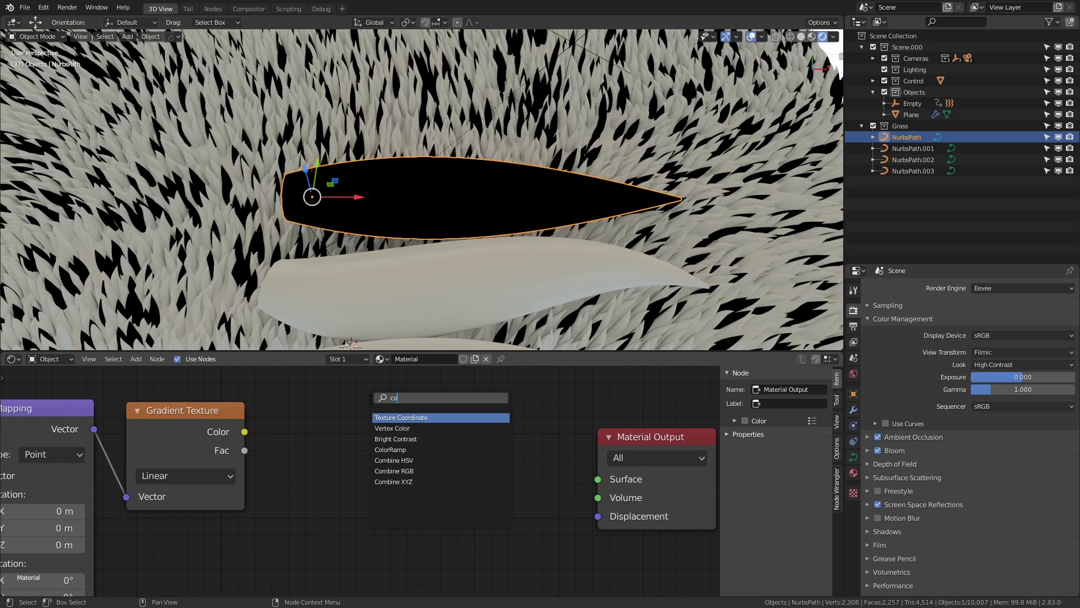
pyautogui.press('Down')
pyautogui.press('Return')
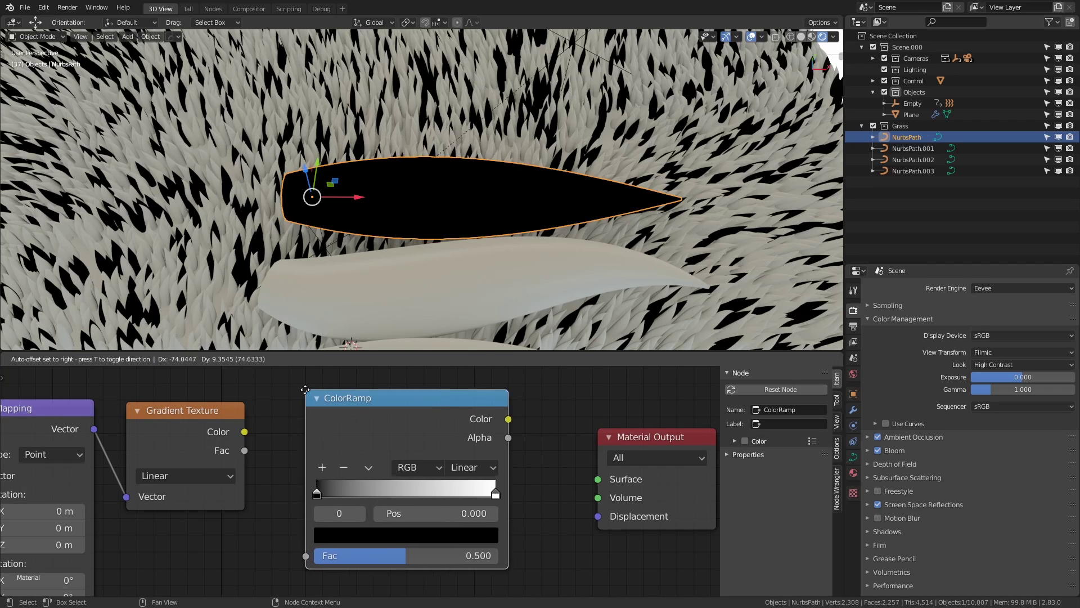
pyautogui.click(315, 388)
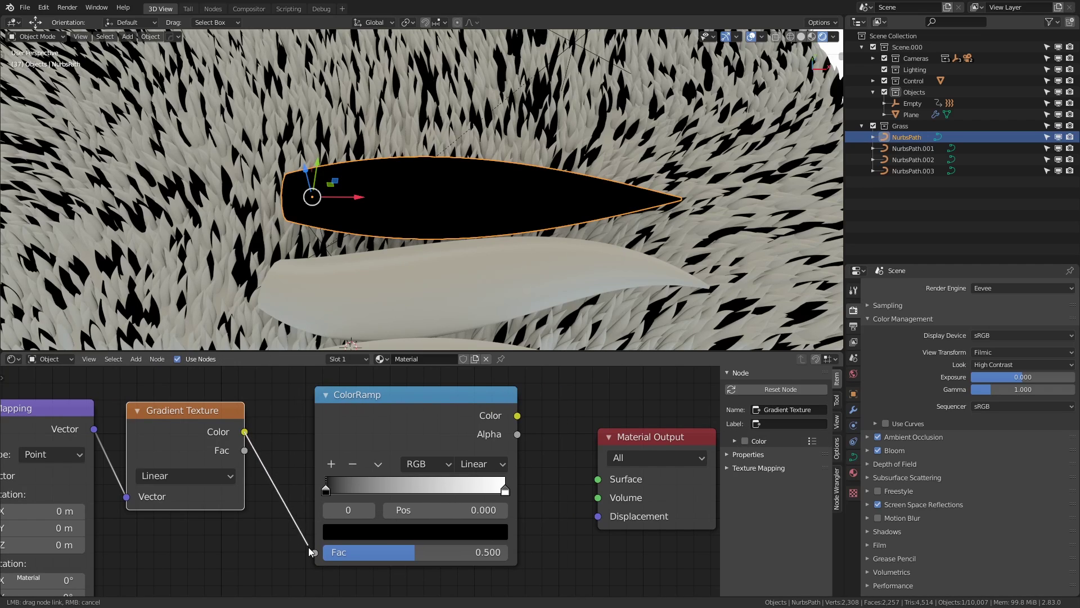
pyautogui.moveTo(310, 551); pyautogui.dragTo(313, 552)
pyautogui.moveTo(517, 415); pyautogui.dragTo(597, 479)
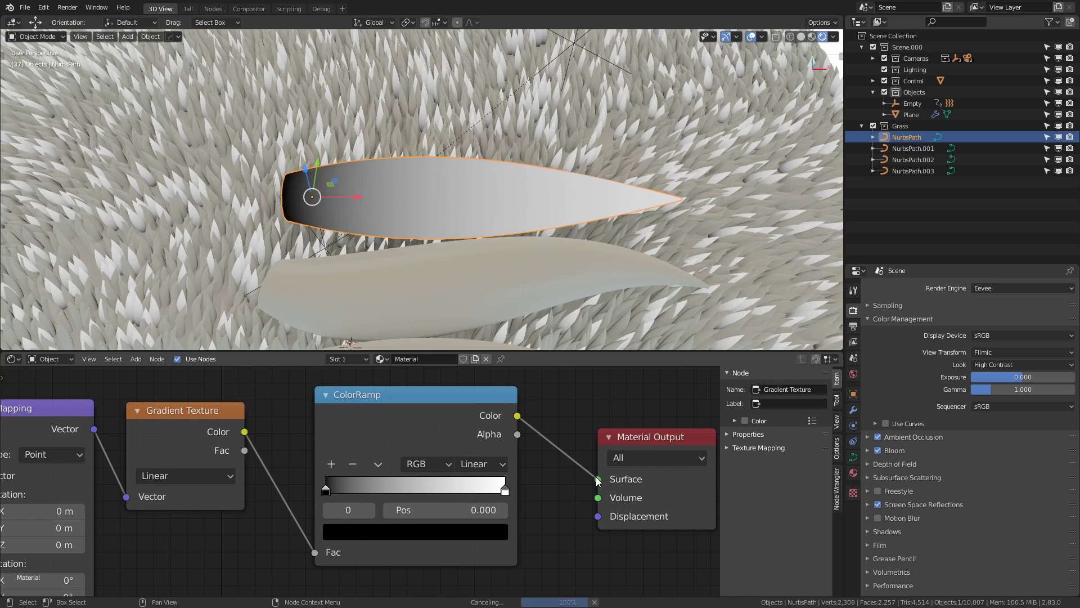
pyautogui.moveTo(350, 212); pyautogui.dragTo(355, 206, button='middle')
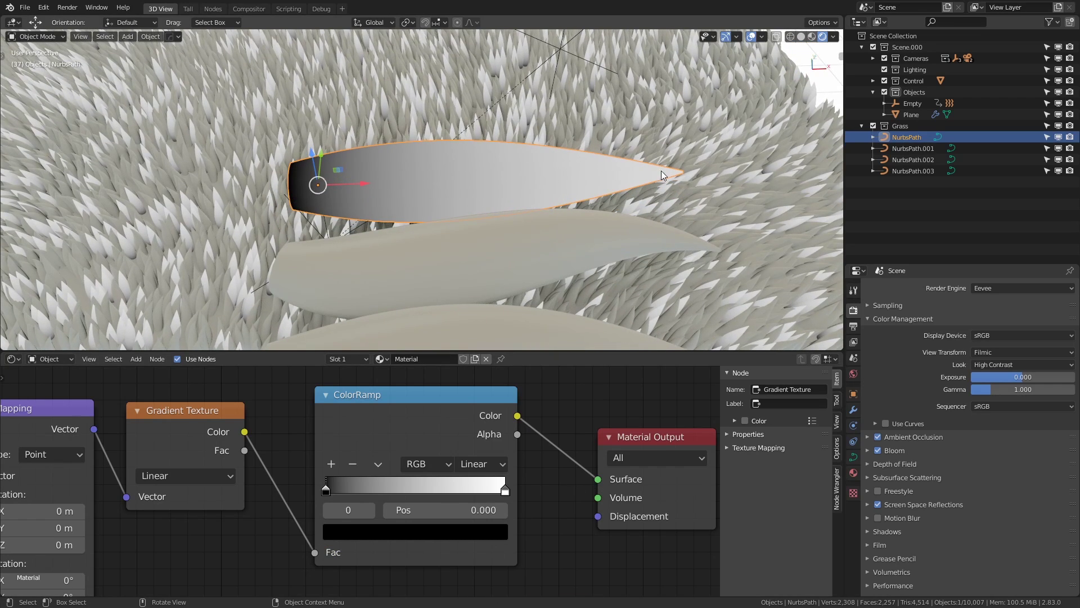
# Add a middle colour stop to the ColorRamp at position 0.500 and make it medium blue.
pyautogui.moveTo(328, 487)
pyautogui.mouseDown()
pyautogui.moveTo(475, 488)
pyautogui.moveTo(316, 494)
pyautogui.moveTo(428, 484)
pyautogui.moveTo(325, 488)
pyautogui.mouseUp()
pyautogui.click(330, 465)
pyautogui.click(397, 531)
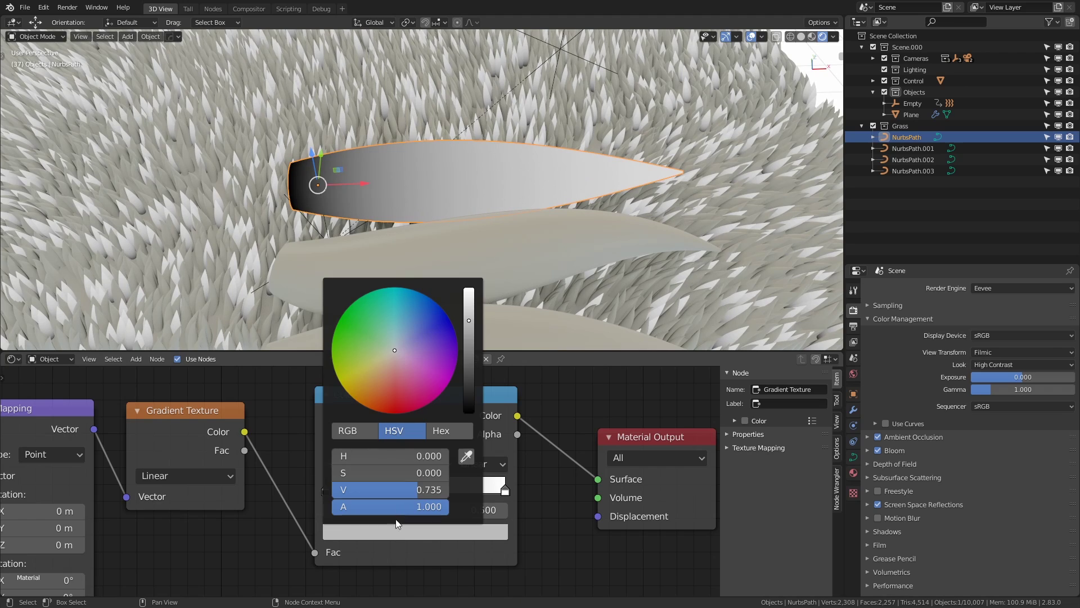
pyautogui.moveTo(394, 350)
pyautogui.mouseDown()
pyautogui.moveTo(429, 300)
pyautogui.moveTo(421, 310)
pyautogui.mouseUp()
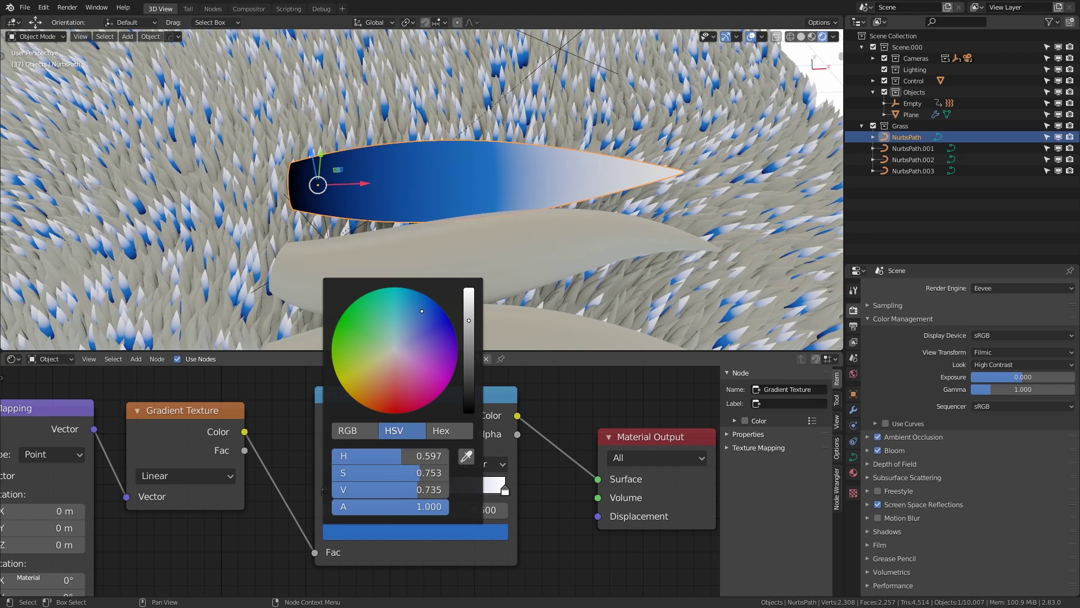
# Change the ColorRamp's end stop at position 1.000 to bright cyan.
pyautogui.click(504, 488)
pyautogui.click(450, 530)
pyautogui.moveTo(412, 283)
pyautogui.mouseDown()
pyautogui.moveTo(384, 287)
pyautogui.moveTo(403, 294)
pyautogui.mouseUp()
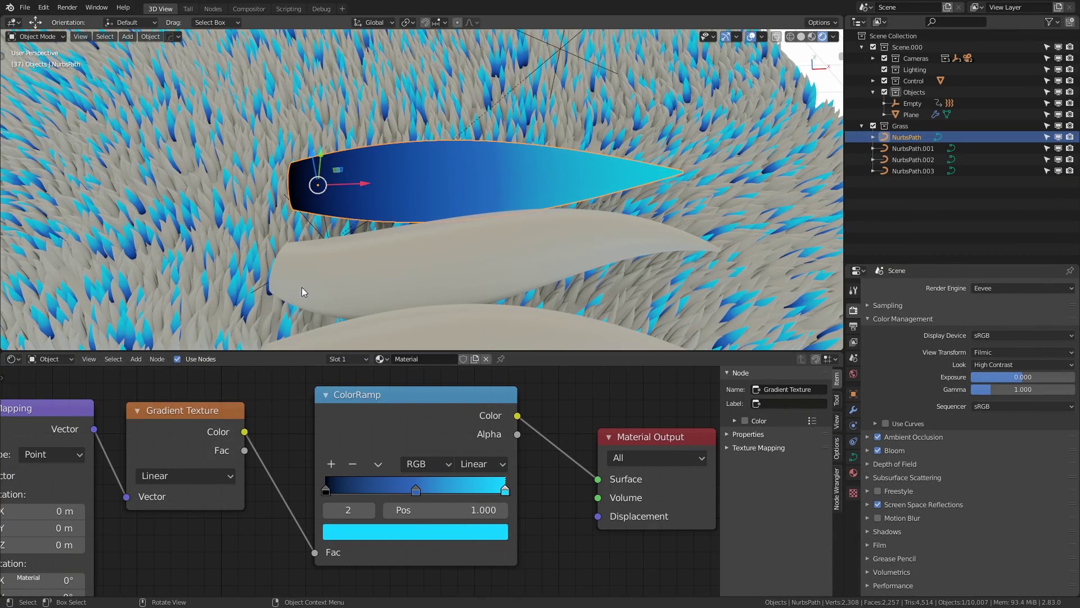
# Change the ColorRamp's first stop at position 0.000 to dark navy blue.
pyautogui.click(327, 489)
pyautogui.click(356, 532)
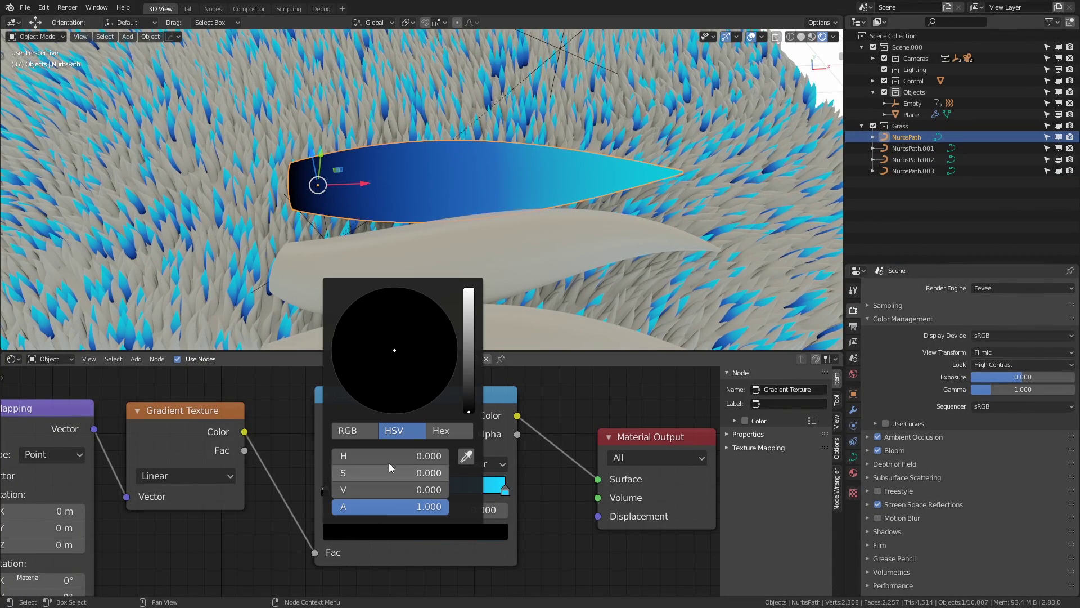
pyautogui.moveTo(469, 341); pyautogui.dragTo(468, 380)
pyautogui.moveTo(426, 349); pyautogui.dragTo(423, 323)
pyautogui.moveTo(470, 381); pyautogui.dragTo(469, 364)
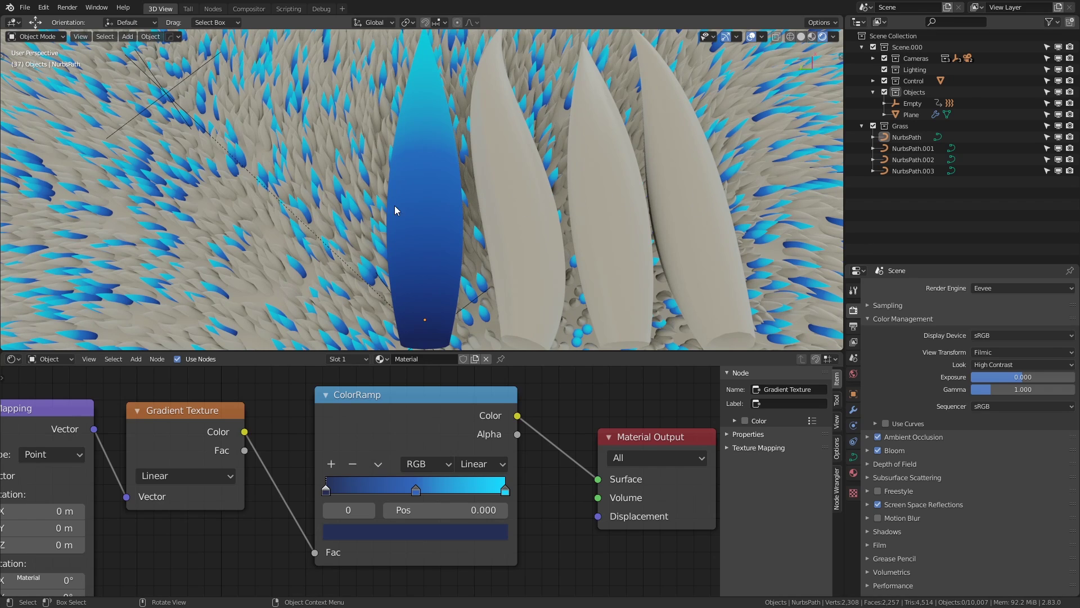
# Link the gradient blade's material to the three uncoloured grass blades, with the gradient blade as the active object, and deselect everything.
pyautogui.click(706, 215)
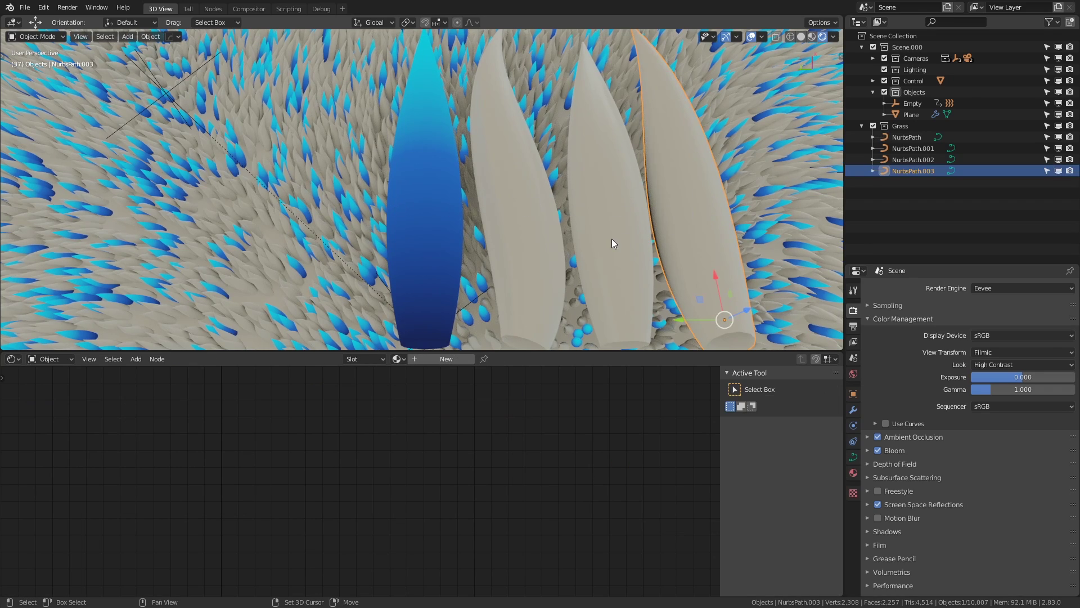
pyautogui.keyDown('shift'); pyautogui.click(612, 239); pyautogui.keyUp('shift')
pyautogui.keyDown('shift'); pyautogui.click(524, 243); pyautogui.keyUp('shift')
pyautogui.keyDown('shift'); pyautogui.click(418, 214); pyautogui.keyUp('shift')
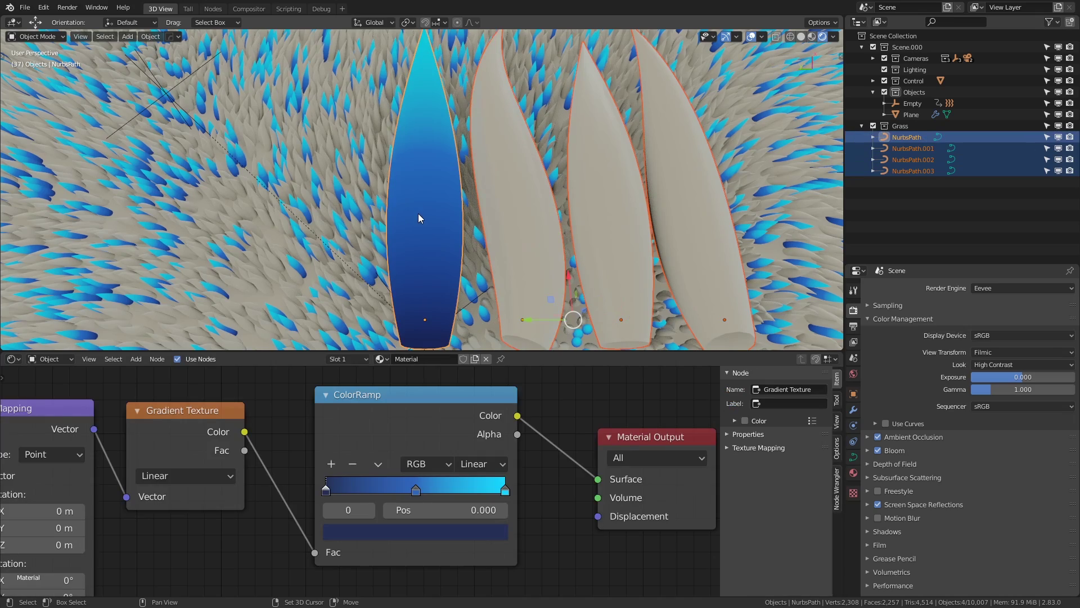
pyautogui.hotkey('ctrl', 'l')
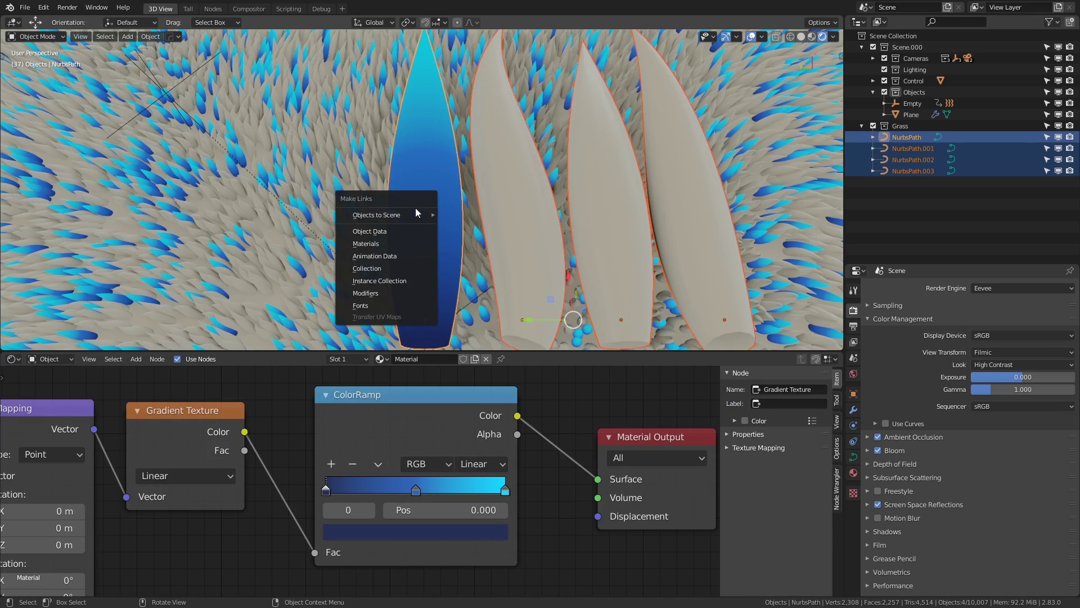
pyautogui.click(375, 245)
pyautogui.hotkey('alt', 'a')
# Shift the ColorRamp's middle blue stop slightly toward the cyan end.
pyautogui.moveTo(317, 236); pyautogui.dragTo(530, 185, button='middle')
pyautogui.moveTo(413, 488)
pyautogui.mouseDown()
pyautogui.moveTo(447, 488)
pyautogui.moveTo(423, 491)
pyautogui.mouseUp()
pyautogui.moveTo(522, 209); pyautogui.dragTo(449, 201, button='middle')
# Create a new material for the ground plane and delete its default shader node, keeping the Material Output.
pyautogui.click(429, 168)
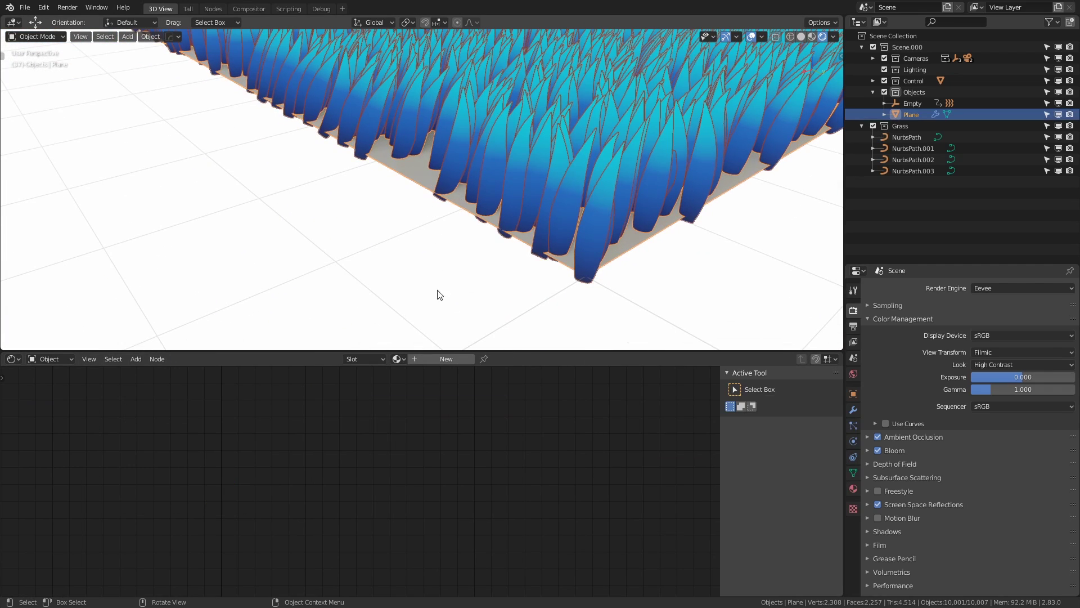
pyautogui.press('Home')
pyautogui.click(374, 420)
pyautogui.click(357, 439)
pyautogui.press('Delete')
# Add an RGB node to the plane's material and connect its Color to the Material Output's Surface.
pyautogui.hotkey('shift', 'a')
pyautogui.write('rgb')
pyautogui.press('Return')
pyautogui.click(266, 421)
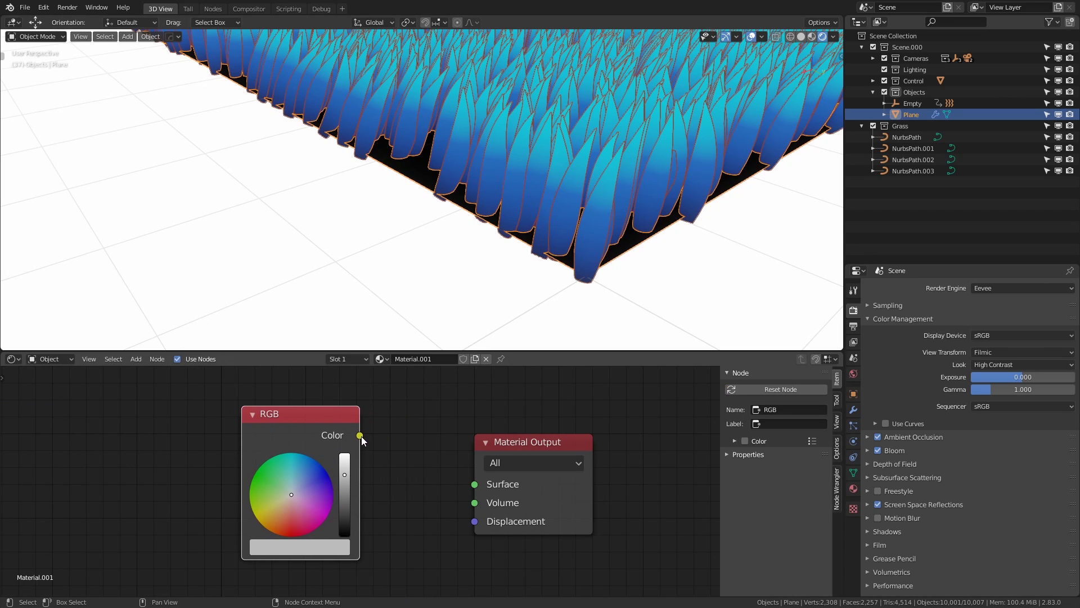
pyautogui.moveTo(362, 437); pyautogui.dragTo(475, 486)
# Set the RGB node's colour by sampling the dark blue at a grass blade's base, and deselect the plane.
pyautogui.scroll(4, 448, 215)
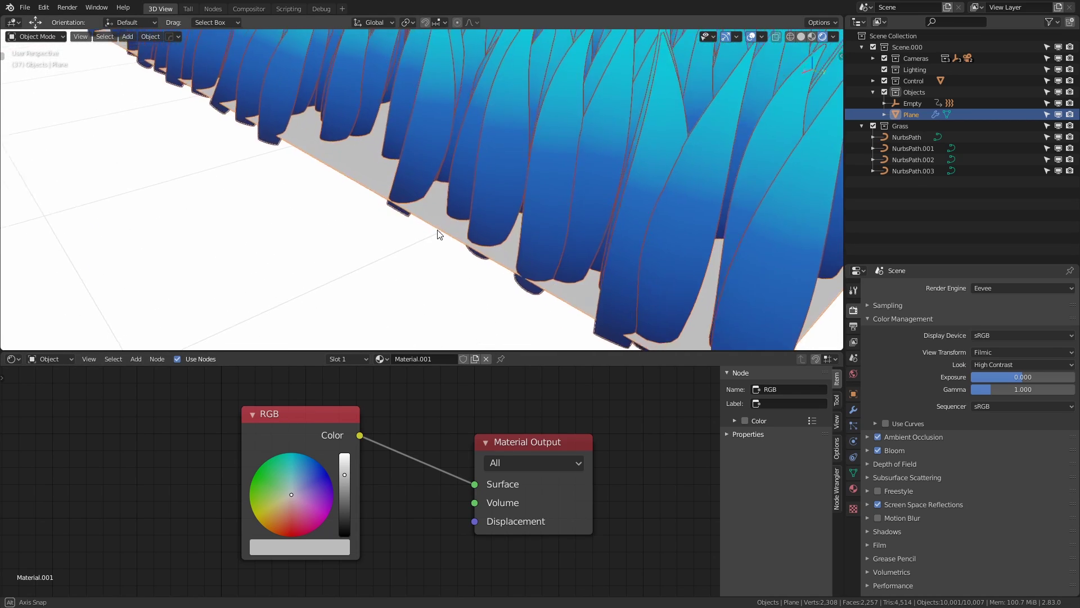
pyautogui.moveTo(441, 234); pyautogui.dragTo(470, 207, button='middle')
pyautogui.scroll(2, 355, 253)
pyautogui.moveTo(303, 249)
pyautogui.mouseDown(button='middle')
pyautogui.moveTo(399, 246)
pyautogui.moveTo(320, 256)
pyautogui.mouseUp(button='middle')
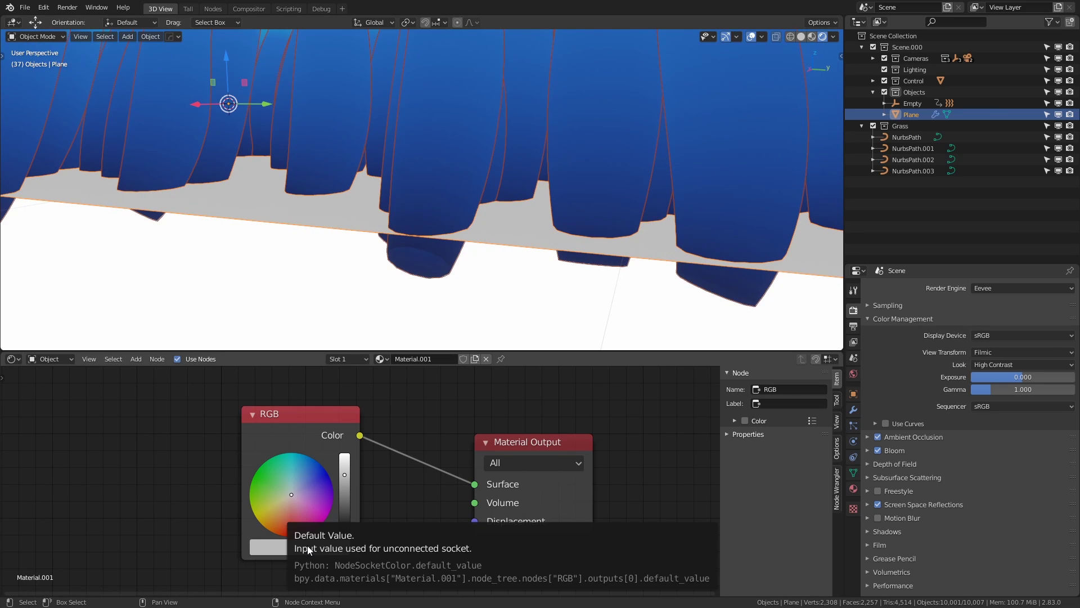
pyautogui.press('e')
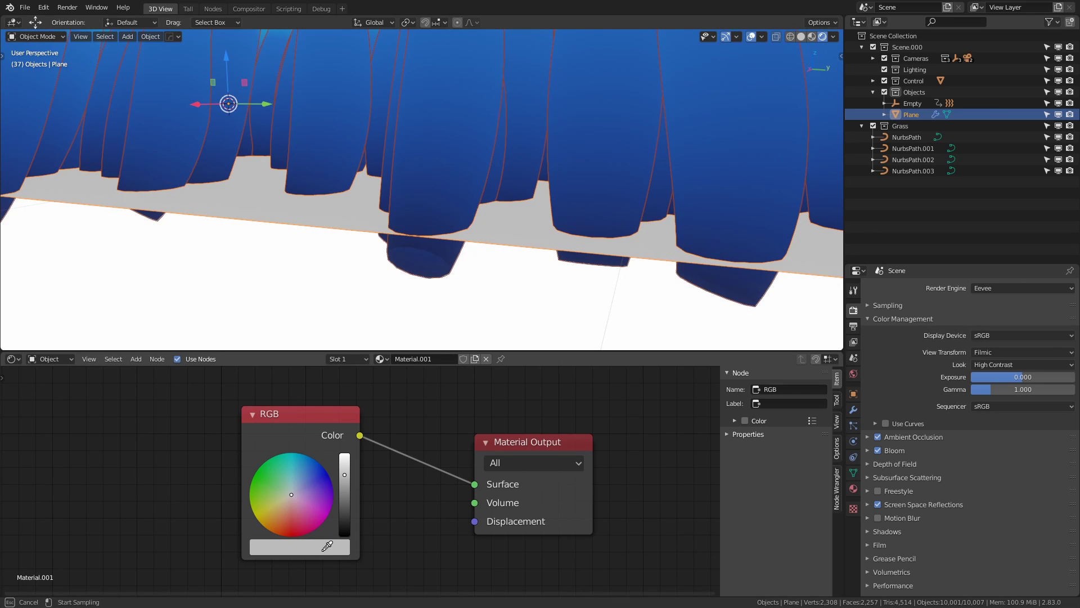
pyautogui.click(455, 249)
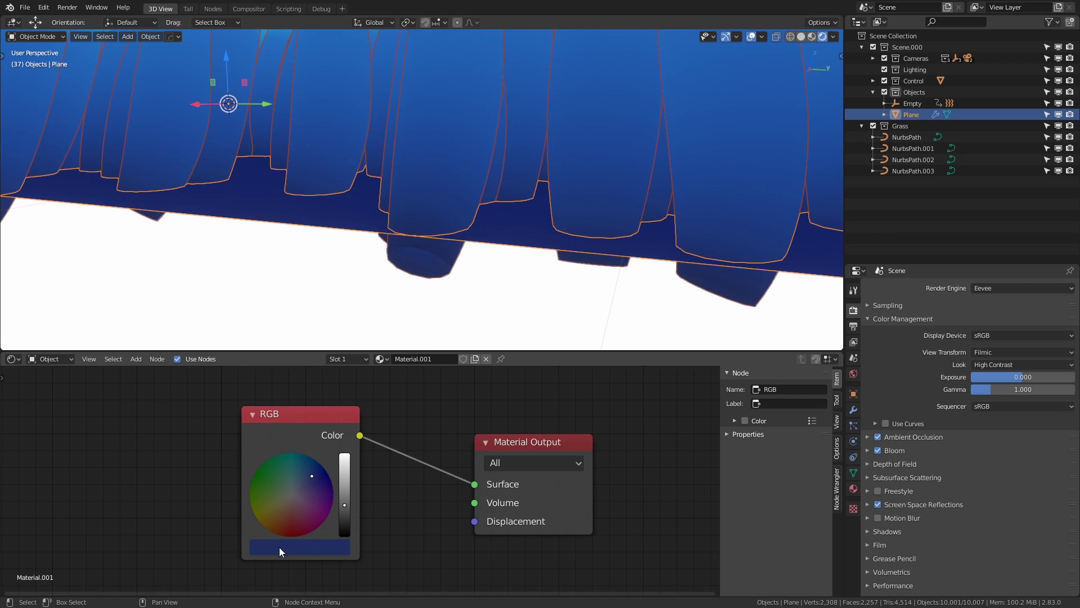
pyautogui.click(492, 251)
# Play the animation in an enlarged 3D viewport and examine the swaying grass from several angles.
pyautogui.scroll(-3, 496, 225)
pyautogui.moveTo(612, 65); pyautogui.dragTo(337, 312, button='middle')
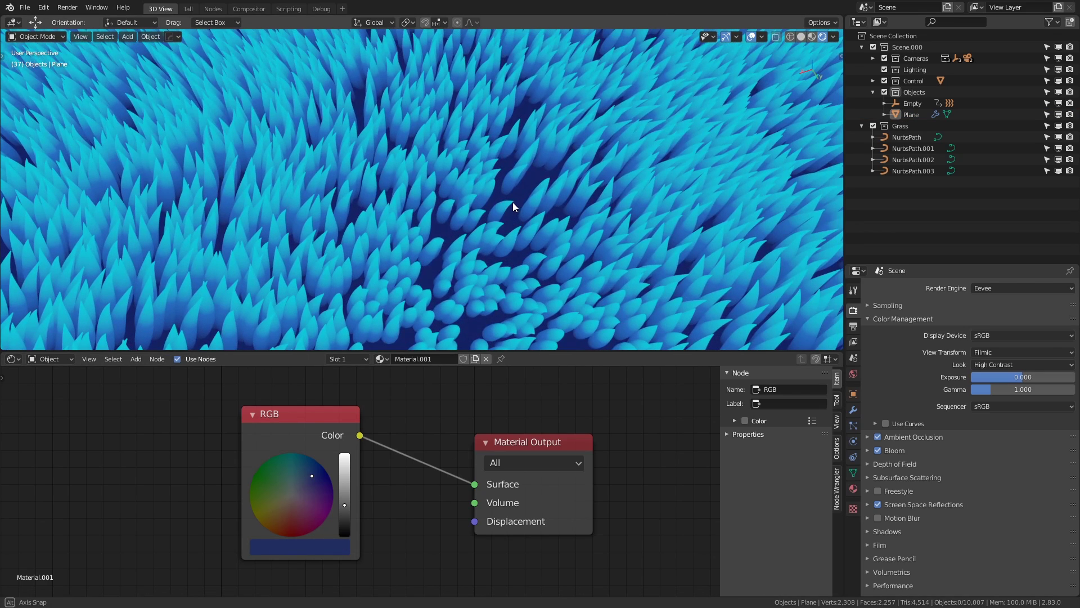
pyautogui.moveTo(387, 279); pyautogui.dragTo(271, 336, button='middle')
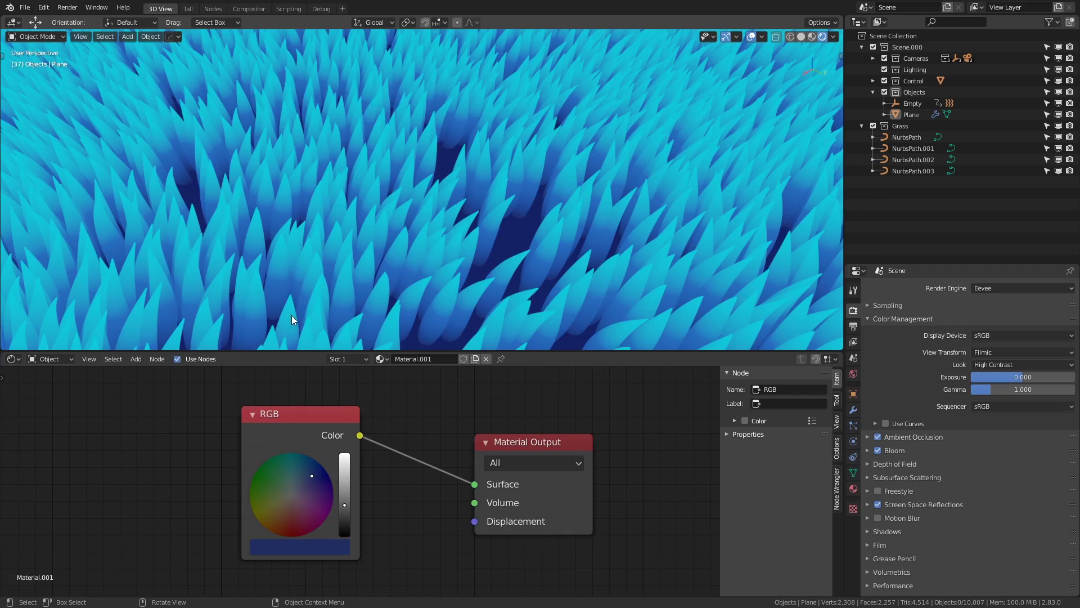
pyautogui.press('space')
pyautogui.moveTo(288, 346); pyautogui.dragTo(309, 542)
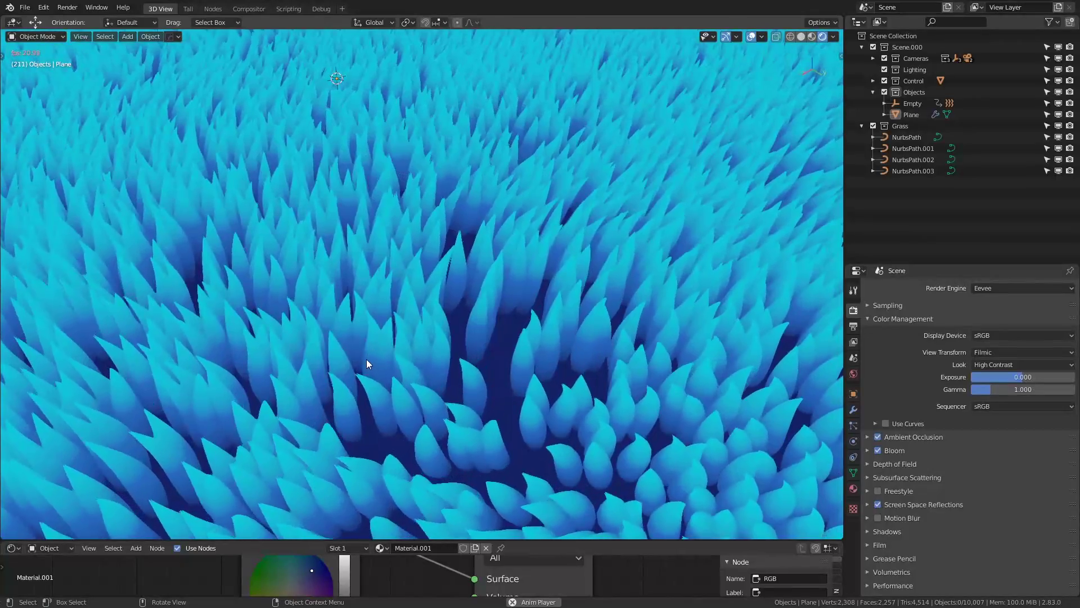
pyautogui.scroll(-4, 371, 360)
pyautogui.keyDown('shift'); pyautogui.moveTo(386, 325); pyautogui.dragTo(481, 354, button='middle'); pyautogui.keyUp('shift')
pyautogui.scroll(4, 482, 354)
pyautogui.moveTo(585, 332); pyautogui.dragTo(495, 299, button='middle')
pyautogui.moveTo(466, 118); pyautogui.dragTo(471, 225, button='middle')
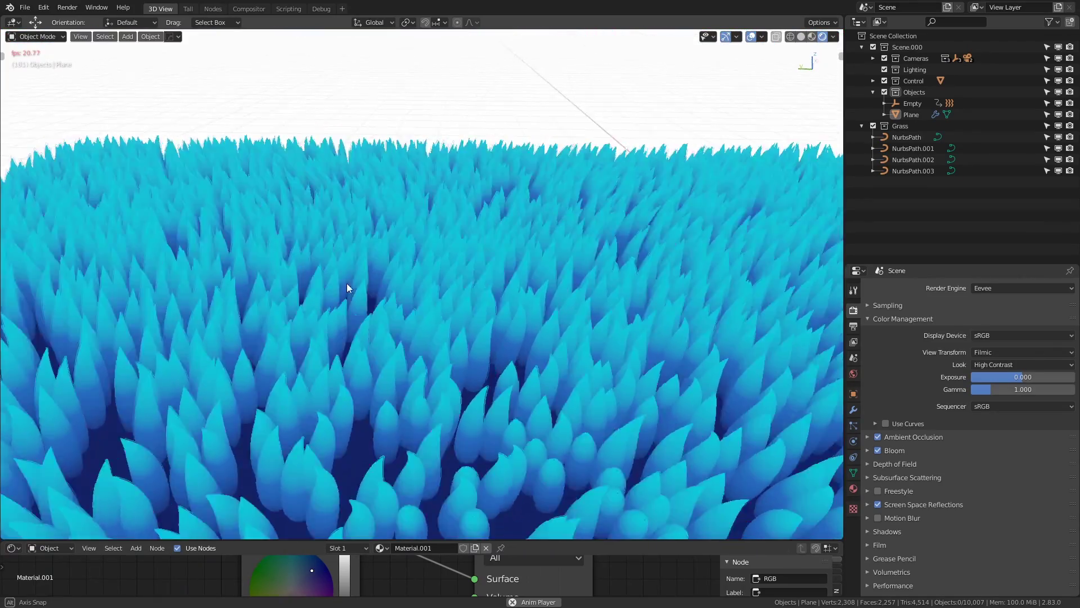
pyautogui.moveTo(347, 287); pyautogui.dragTo(535, 335, button='middle')
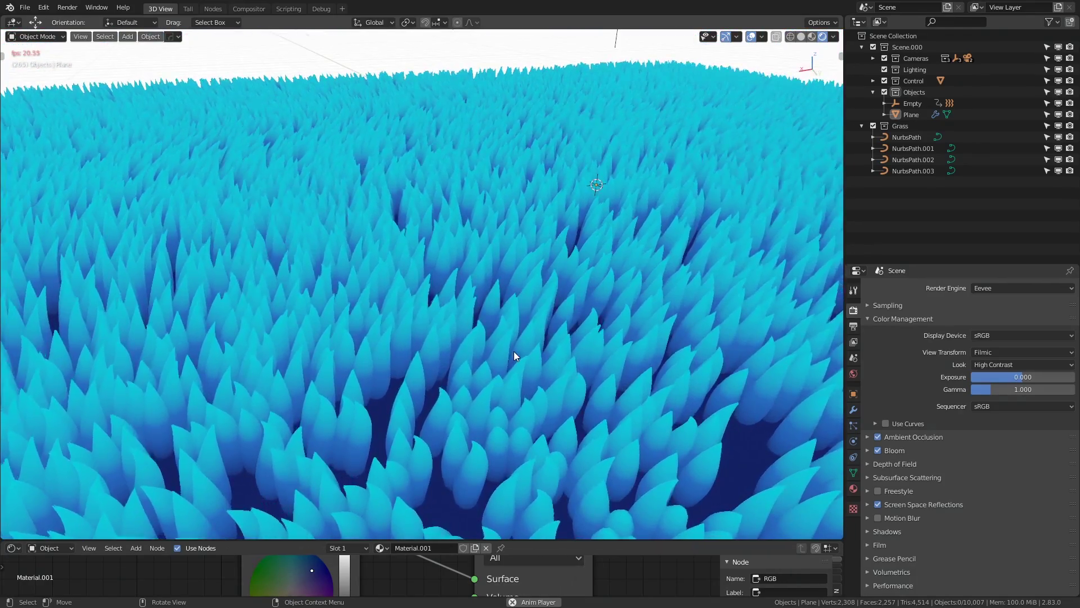